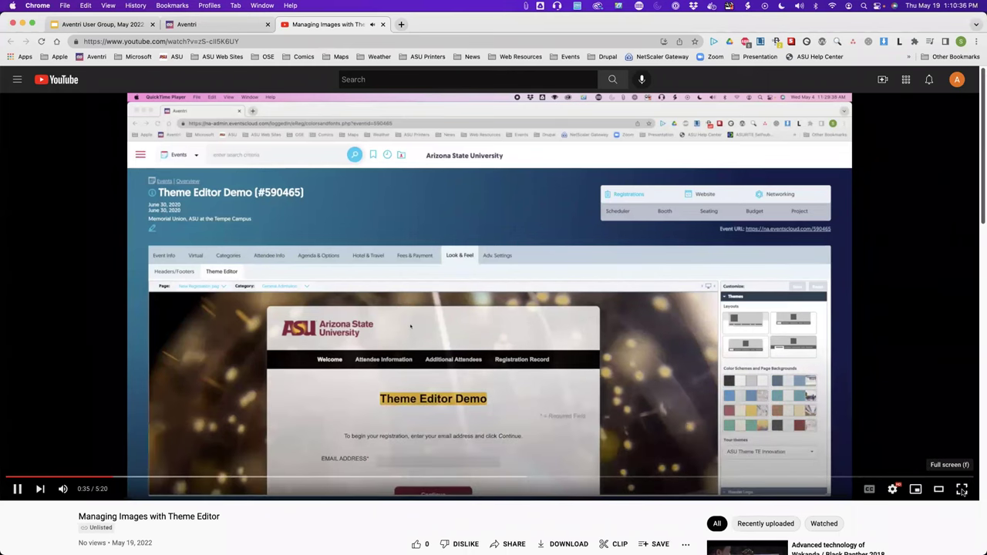
Switch the "Managing Images with Theme Editor" video to full screen.
{"action": "left_click", "coordinate": [961, 491]}
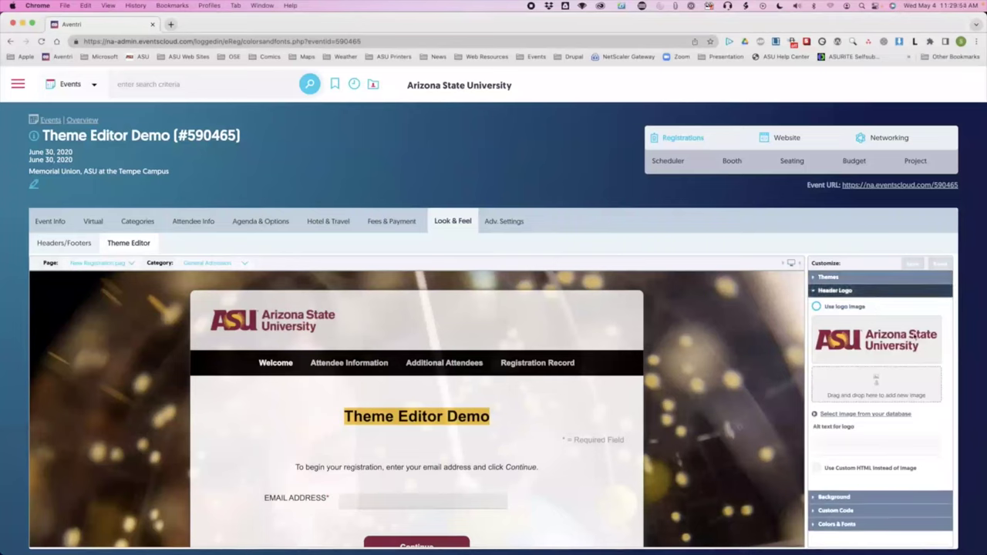
Show the image database for the header logo and open its College of Really Cool Ideas (CRCI) folder.
{"action": "left_click", "coordinate": [854, 414]}
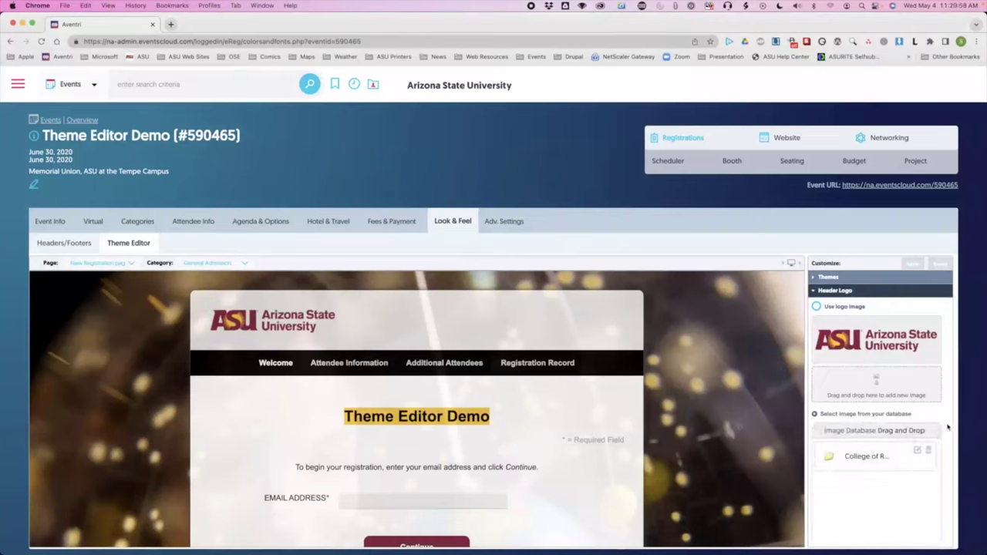
{"action": "scroll", "coordinate": [945, 430], "scroll_direction": "down", "scroll_amount": 3}
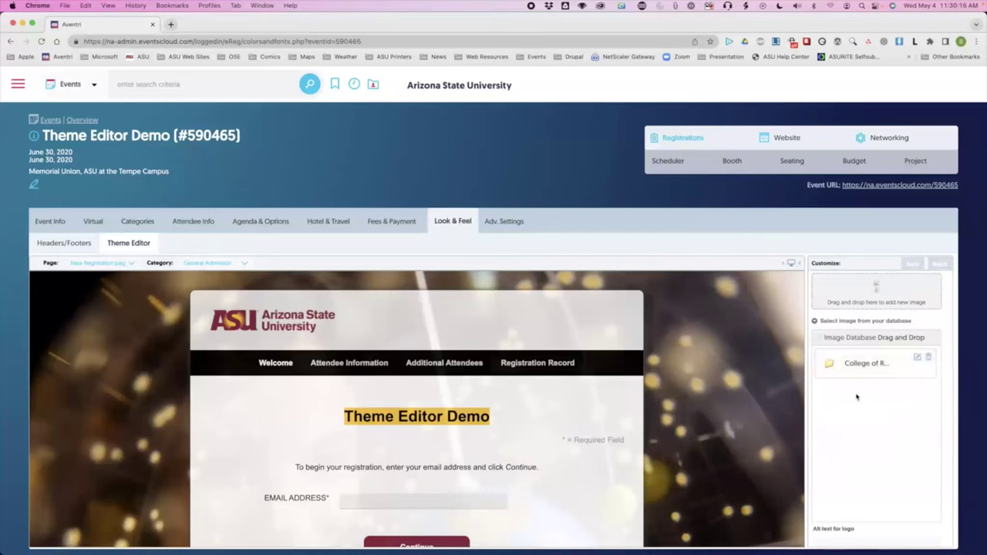
{"action": "left_click", "coordinate": [863, 368]}
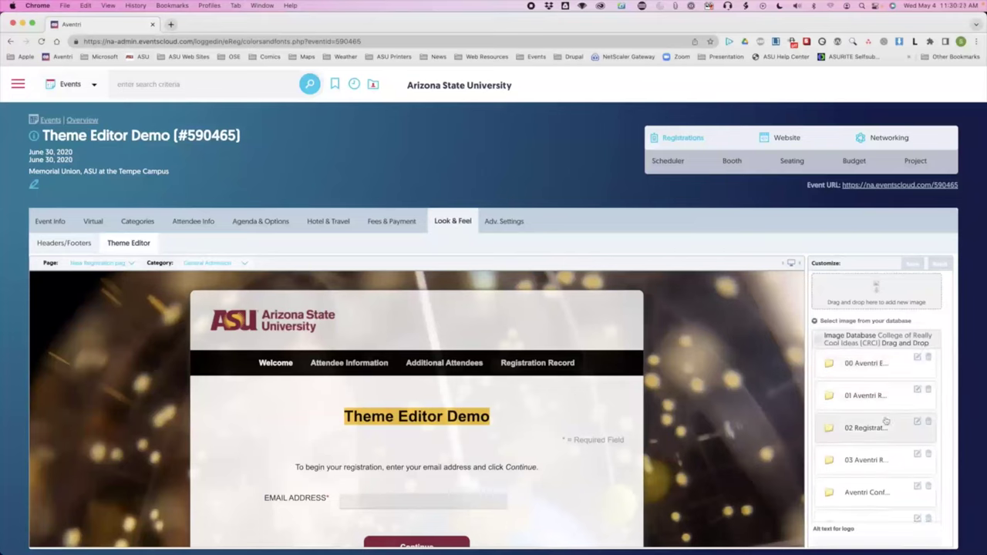
Look through the subfolders and images stored in the College of Really Cool Ideas (CRCI) folder.
{"action": "scroll", "coordinate": [887, 420], "scroll_direction": "down", "scroll_amount": 1}
{"action": "scroll", "coordinate": [887, 421], "scroll_direction": "up", "scroll_amount": 1}
{"action": "scroll", "coordinate": [888, 420], "scroll_direction": "down", "scroll_amount": 3}
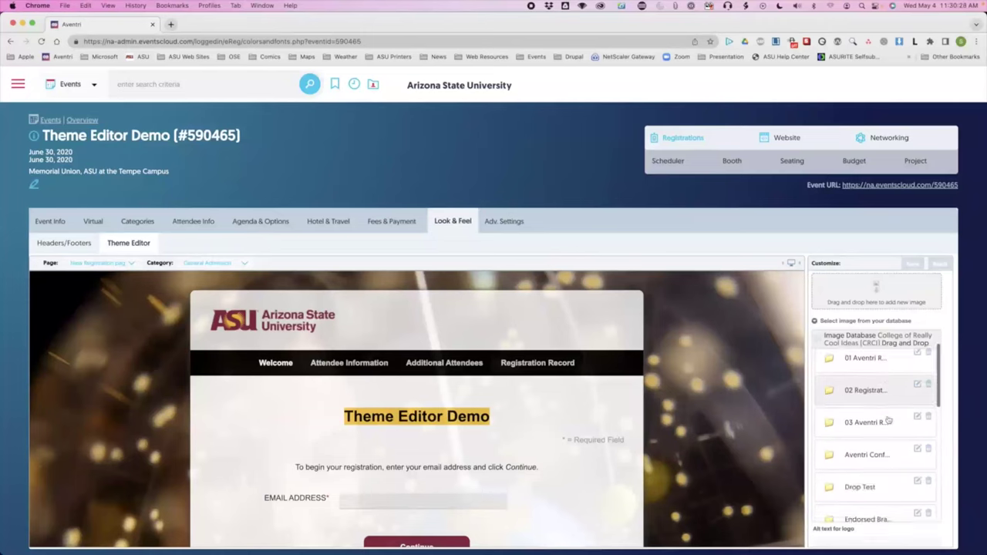
{"action": "scroll", "coordinate": [888, 420], "scroll_direction": "up", "scroll_amount": 1}
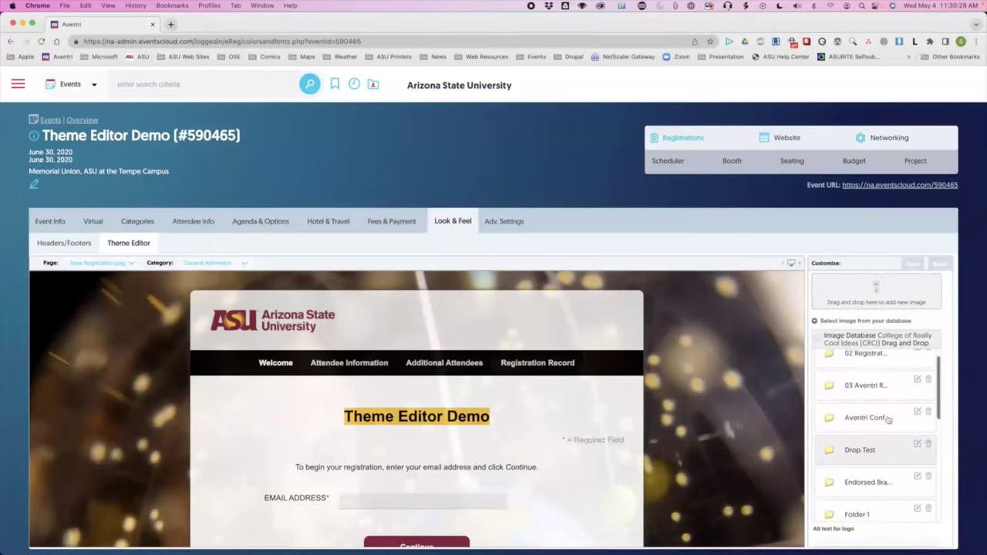
{"action": "scroll", "coordinate": [888, 420], "scroll_direction": "down", "scroll_amount": 3}
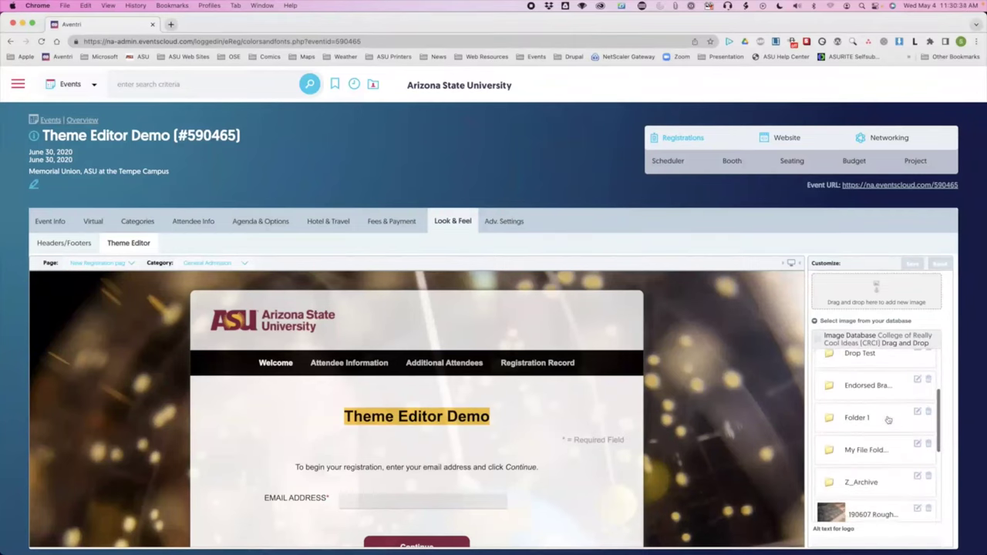
{"action": "scroll", "coordinate": [888, 420], "scroll_direction": "down", "scroll_amount": 1}
{"action": "scroll", "coordinate": [888, 419], "scroll_direction": "down", "scroll_amount": 2}
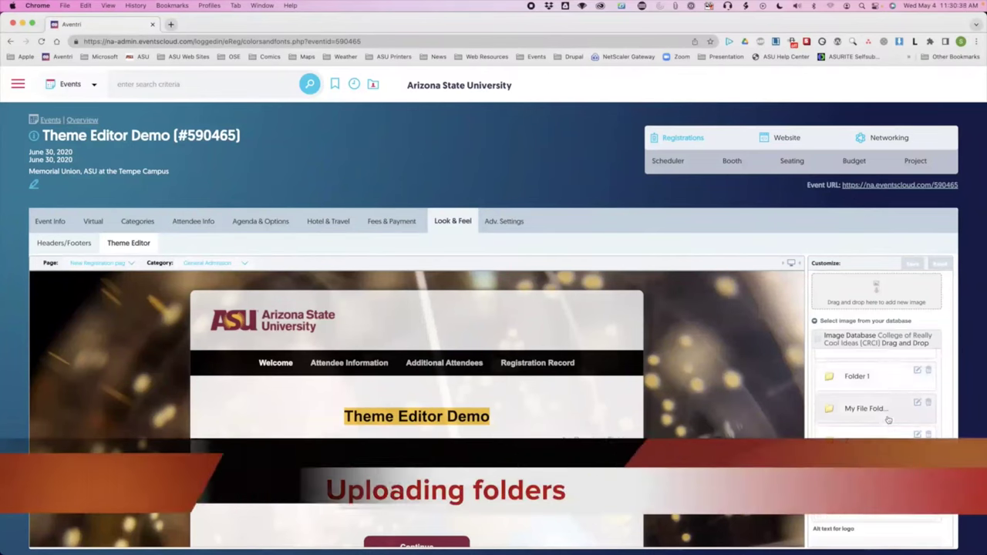
{"action": "scroll", "coordinate": [888, 419], "scroll_direction": "up", "scroll_amount": 2}
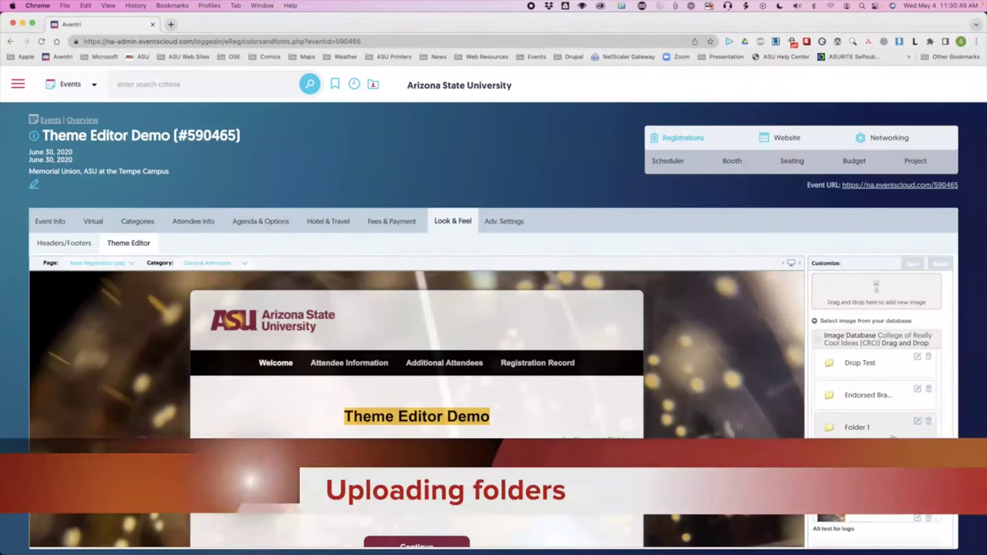
Switch to Finder and upload the Theme Editor Backgrounds folder into the College of Really Cool Ideas (CRCI) folder of the image database.
{"action": "key", "text": "super+Tab"}
{"action": "key", "text": "super+Tab"}
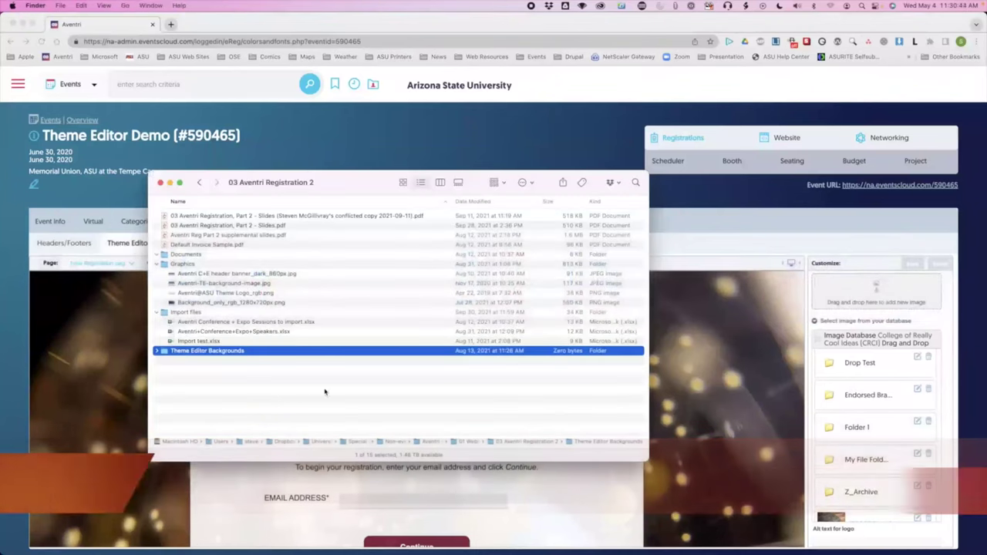
{"action": "left_click", "coordinate": [218, 387]}
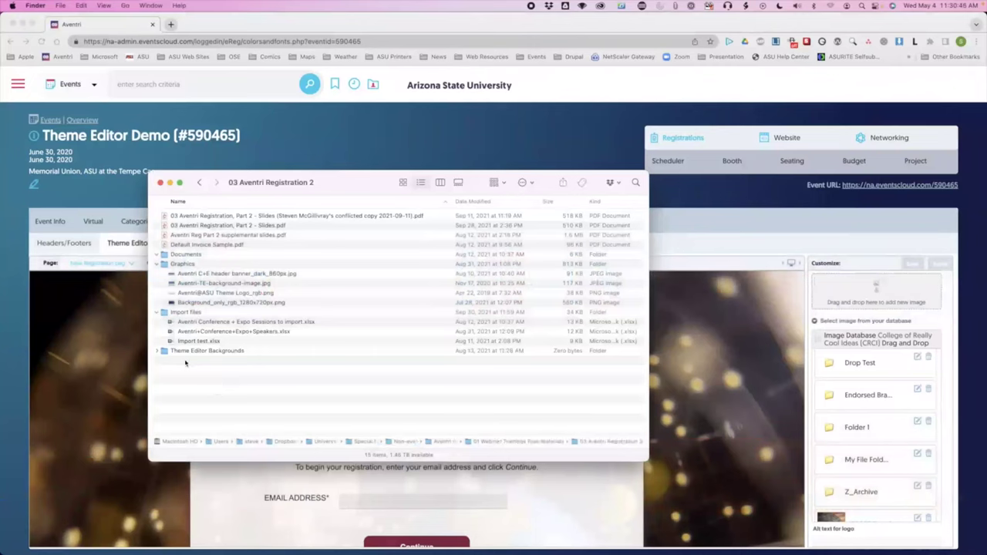
{"action": "scroll", "coordinate": [878, 399], "scroll_direction": "down", "scroll_amount": 1}
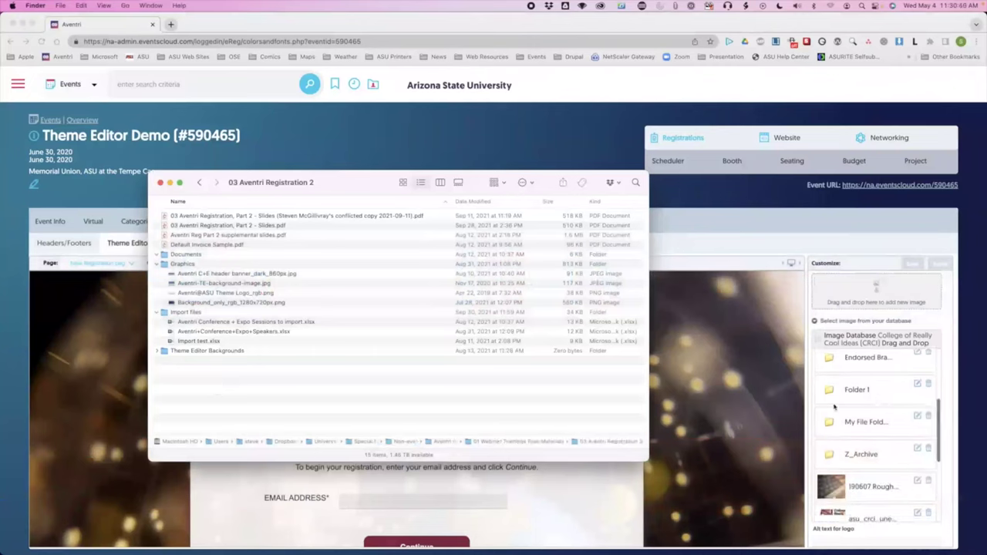
{"action": "left_click_drag", "start_coordinate": [164, 353], "coordinate": [865, 413]}
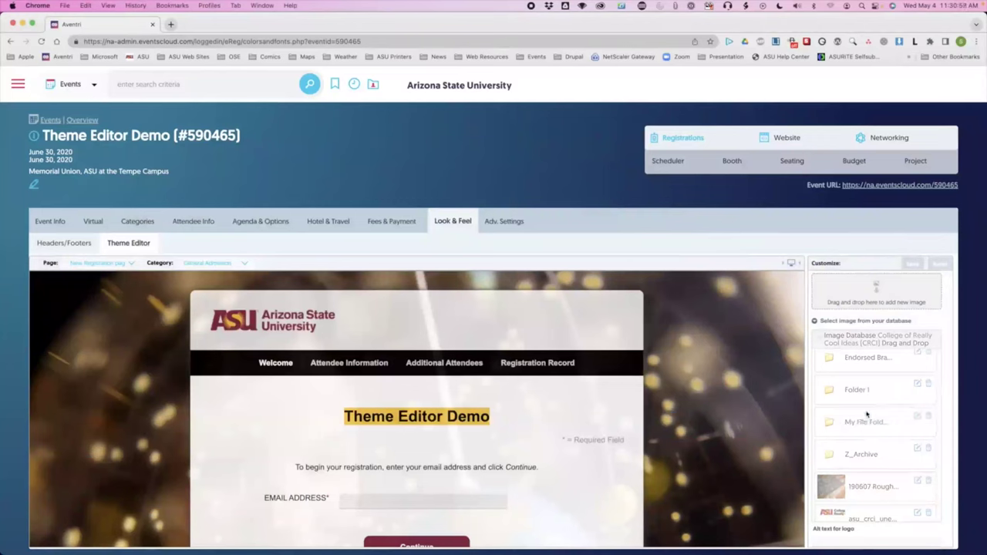
Check the contents of the uploaded Theme Editor Backgrounds folder and return to its parent CRCI folder.
{"action": "scroll", "coordinate": [877, 413], "scroll_direction": "down", "scroll_amount": 8}
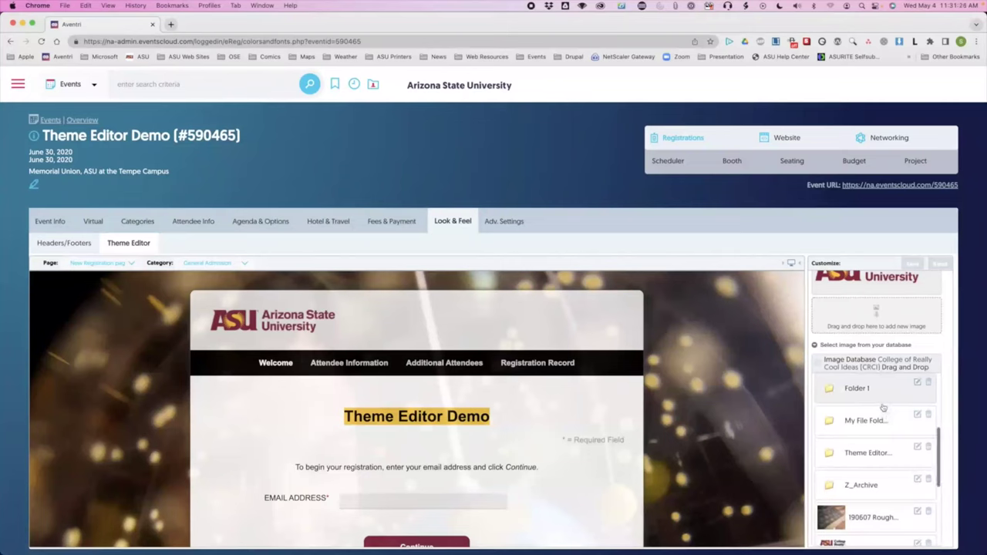
{"action": "scroll", "coordinate": [882, 407], "scroll_direction": "down", "scroll_amount": 2}
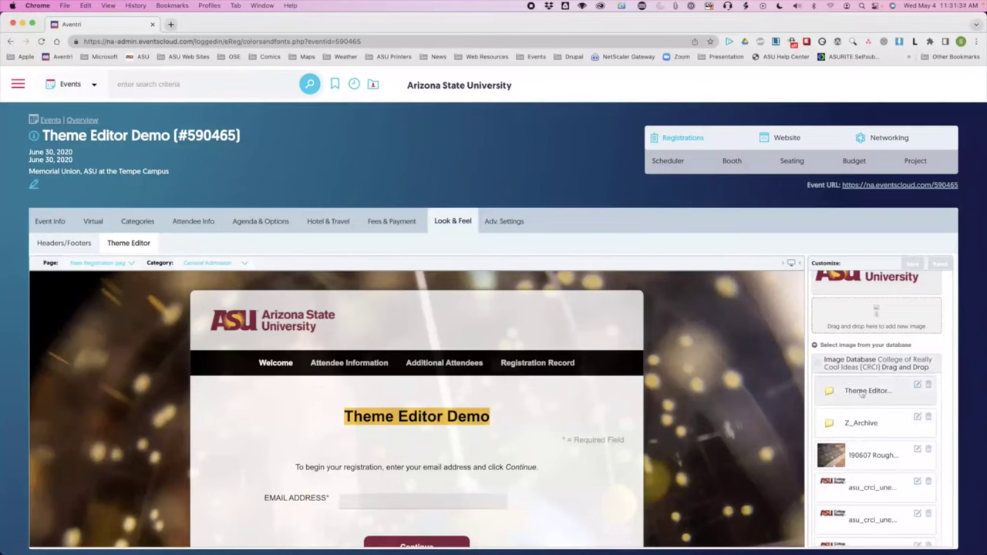
{"action": "left_click", "coordinate": [861, 391]}
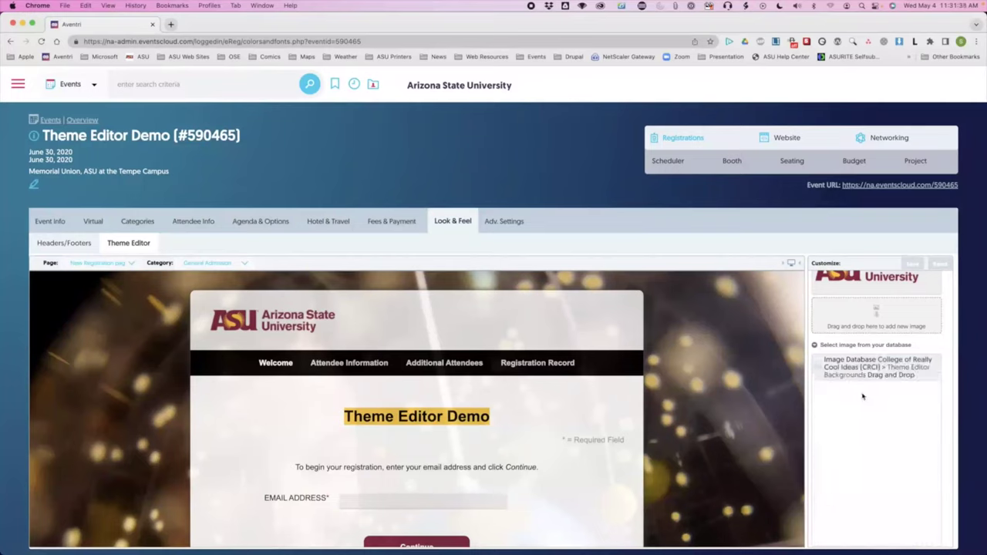
{"action": "left_click", "coordinate": [852, 370]}
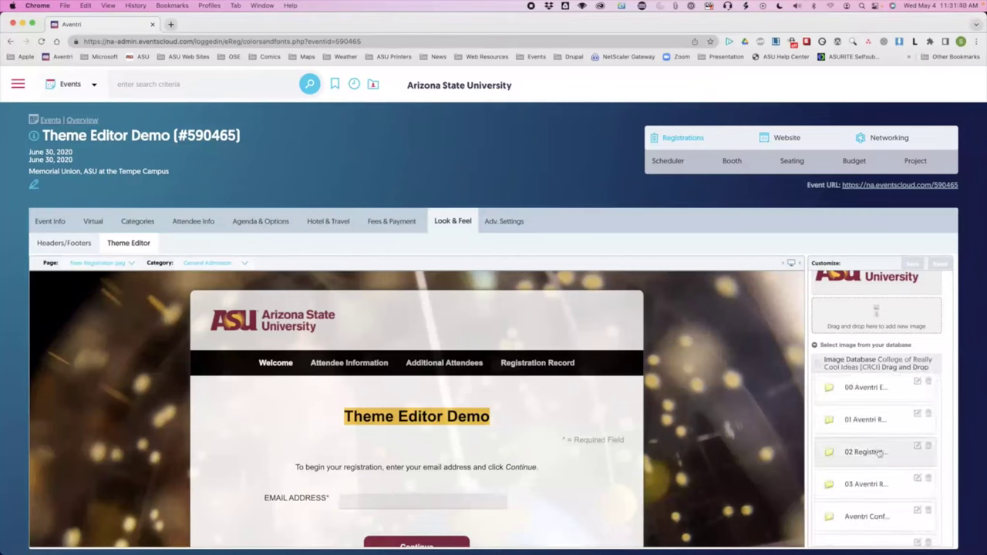
Reopen the Theme Editor Backgrounds folder from the CRCI folder list.
{"action": "scroll", "coordinate": [879, 453], "scroll_direction": "down", "scroll_amount": 5}
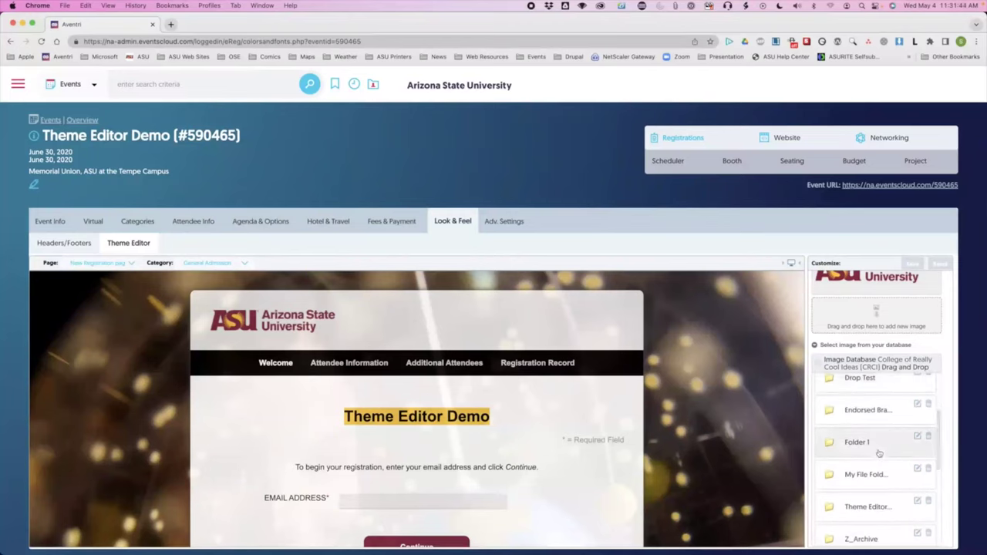
{"action": "scroll", "coordinate": [878, 453], "scroll_direction": "down", "scroll_amount": 1}
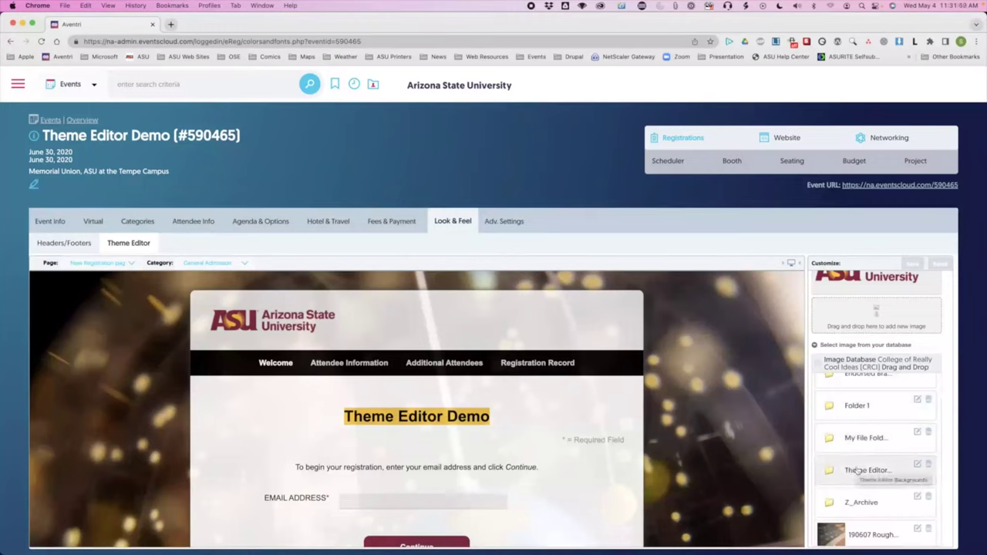
{"action": "left_click", "coordinate": [857, 469]}
{"action": "scroll", "coordinate": [856, 470], "scroll_direction": "down", "scroll_amount": 2}
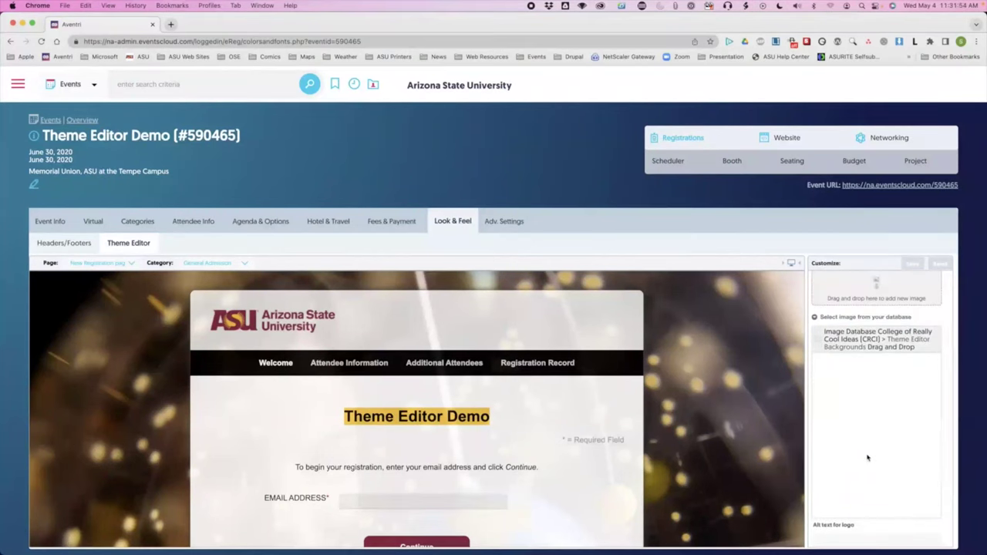
Switch to Finder and upload Aventri-TE-background-image.jpg from the Graphics folder into the open Theme Editor Backgrounds database folder.
{"action": "key", "text": "super+Tab"}
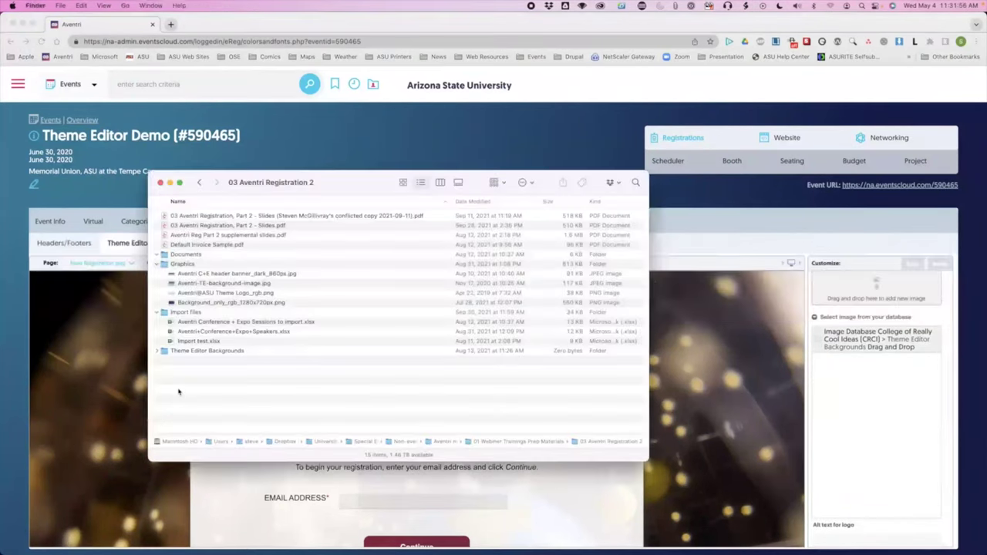
{"action": "left_click", "coordinate": [171, 283]}
{"action": "left_click_drag", "start_coordinate": [171, 283], "coordinate": [850, 395]}
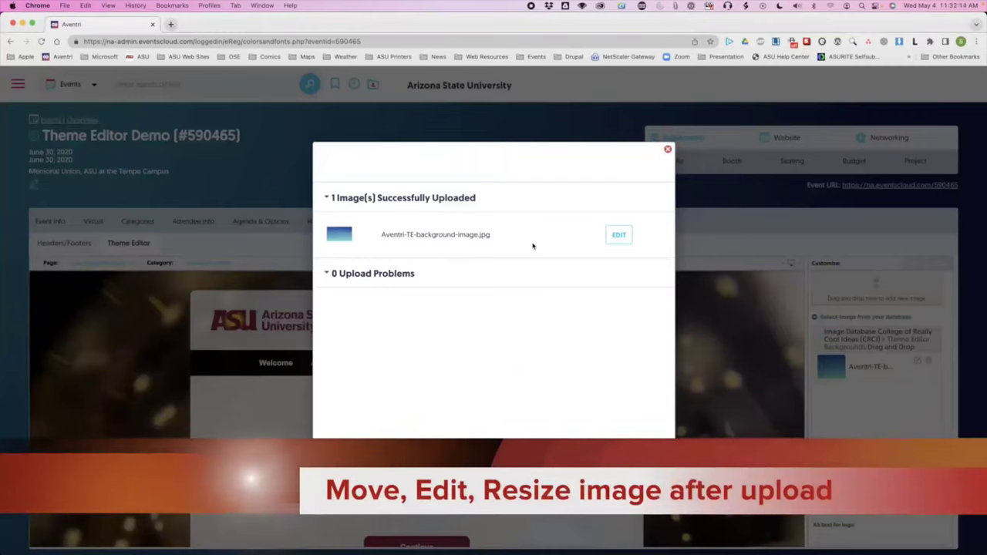
Review the uploaded image's details and resize/crop options, cancel the resizing, and save and exit the image editor.
{"action": "left_click", "coordinate": [616, 236]}
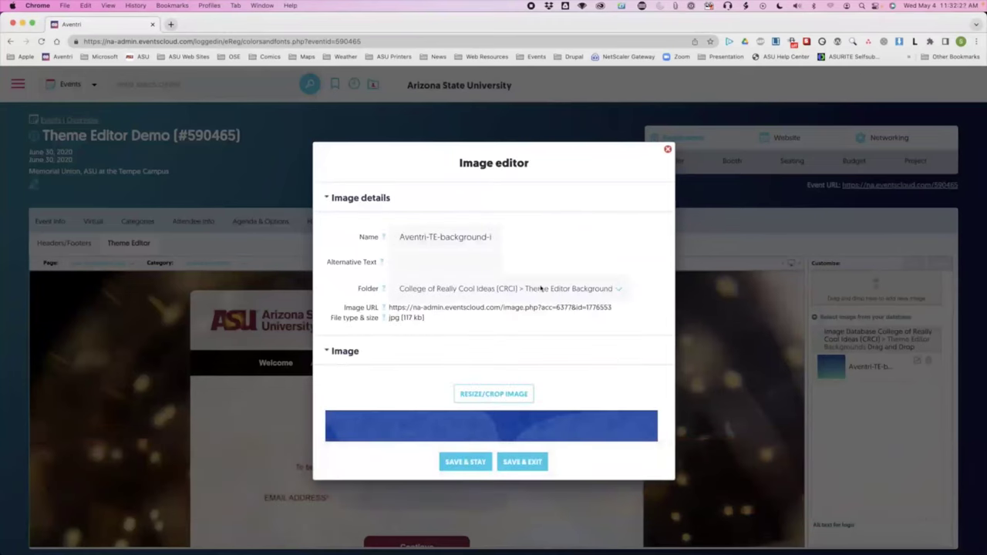
{"action": "scroll", "coordinate": [418, 372], "scroll_direction": "down", "scroll_amount": 2}
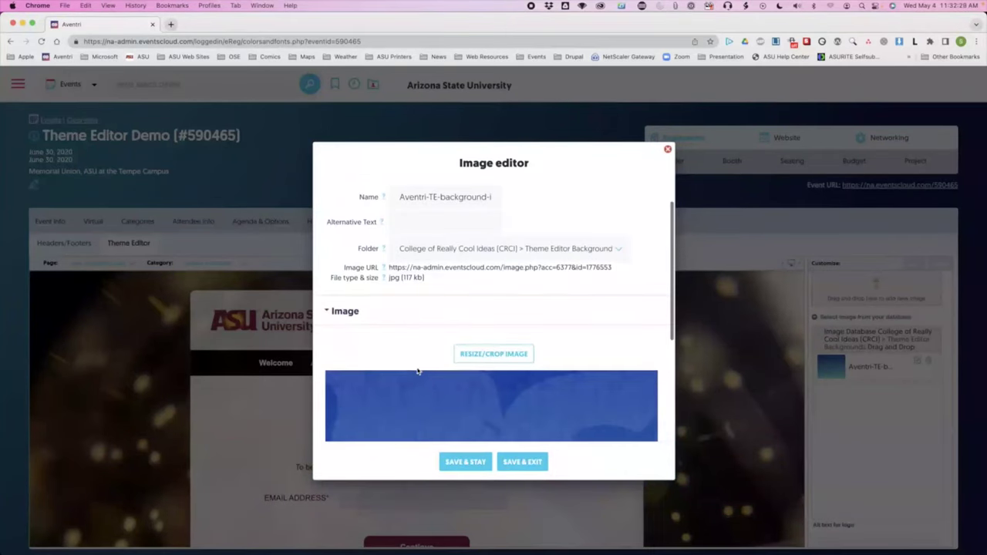
{"action": "left_click", "coordinate": [484, 353]}
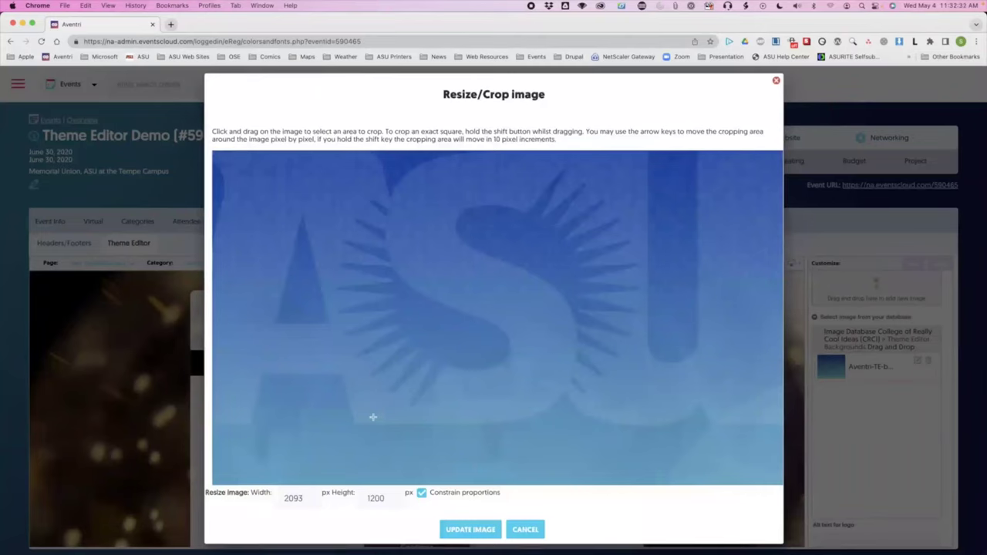
{"action": "left_click", "coordinate": [525, 531]}
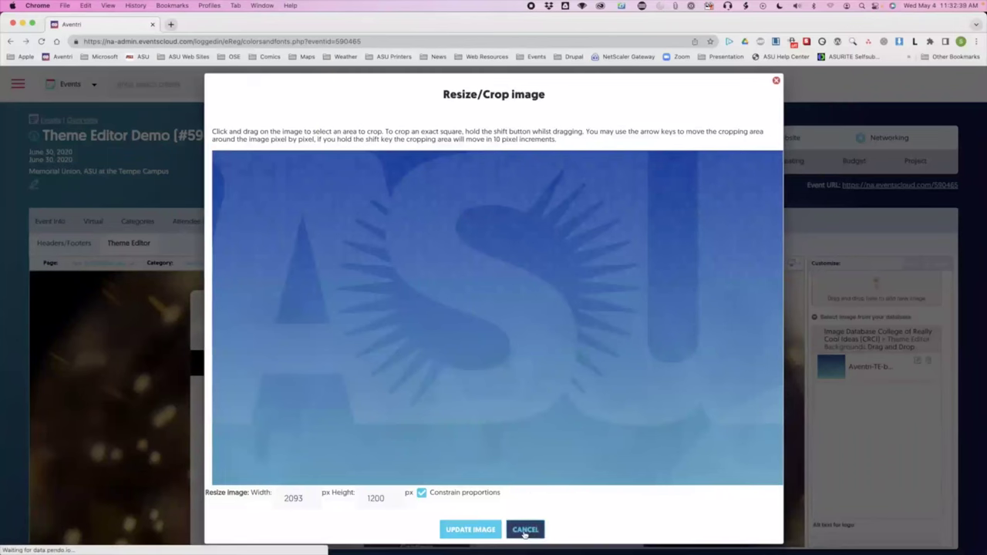
{"action": "left_click", "coordinate": [528, 462]}
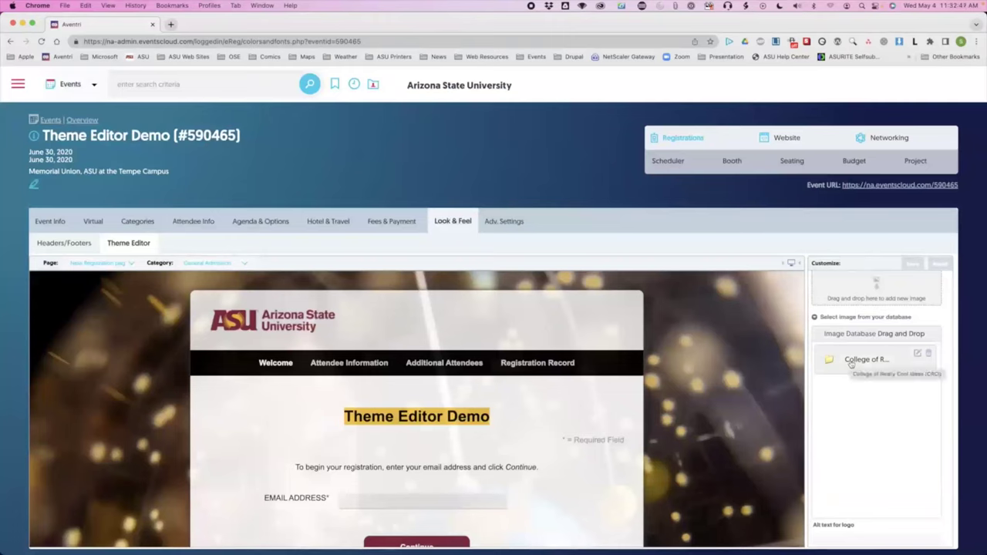
Navigate from the image database root through College of Really Cool Ideas (CRCI) to the Theme Editor Backgrounds folder.
{"action": "left_click", "coordinate": [851, 362]}
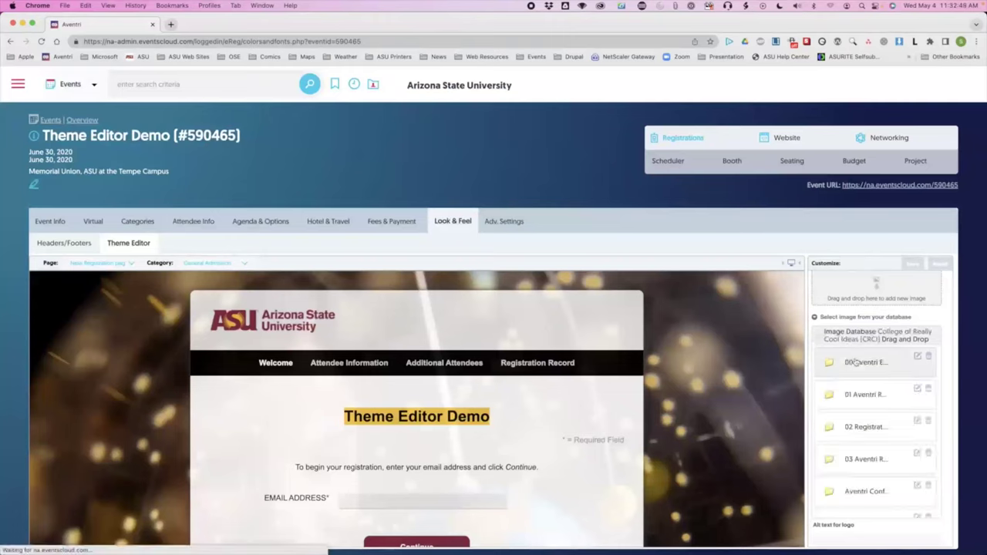
{"action": "scroll", "coordinate": [865, 390], "scroll_direction": "down", "scroll_amount": 5}
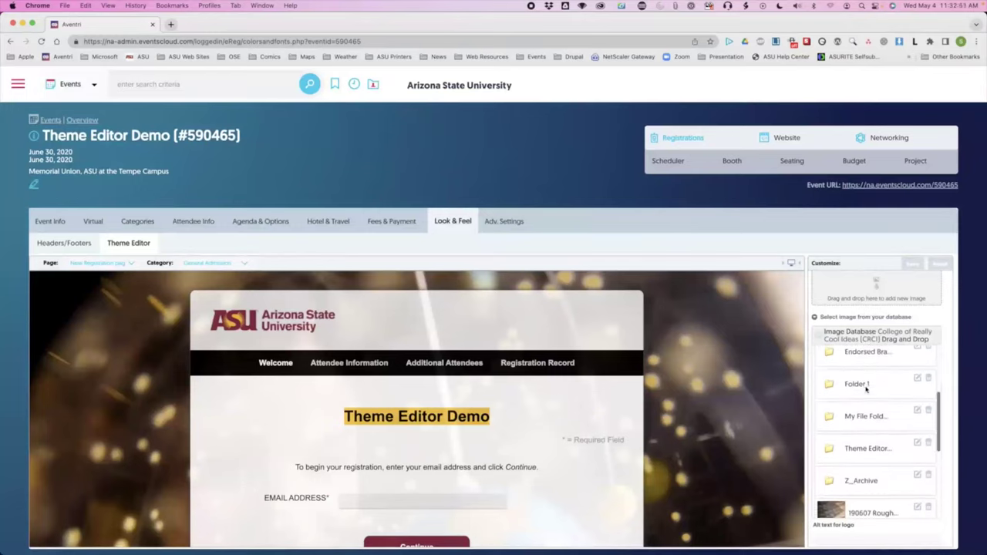
{"action": "left_click", "coordinate": [860, 434]}
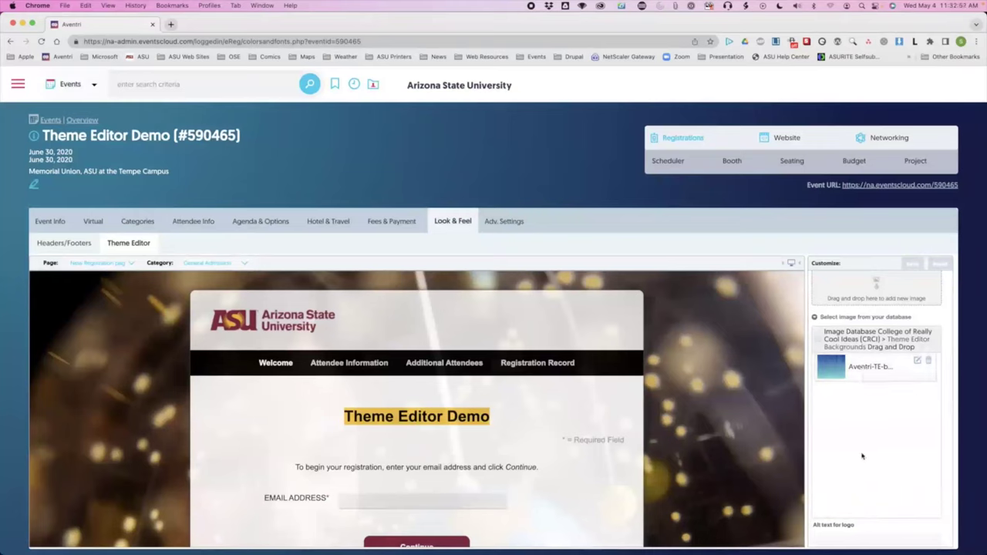
Open the stored Aventri-TE background image in the image editor, examine its details, and close the editor without saving.
{"action": "scroll", "coordinate": [887, 438], "scroll_direction": "up", "scroll_amount": 1}
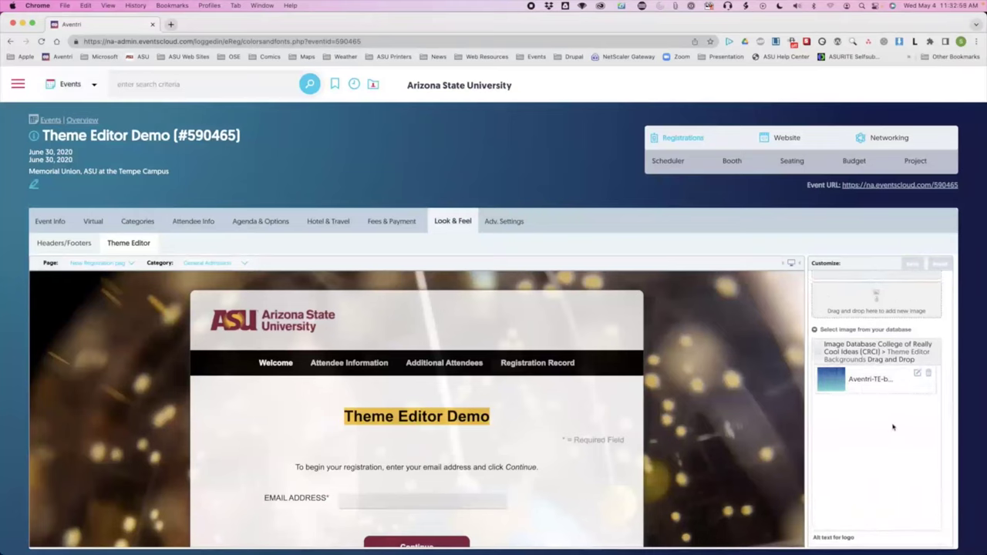
{"action": "left_click", "coordinate": [917, 375]}
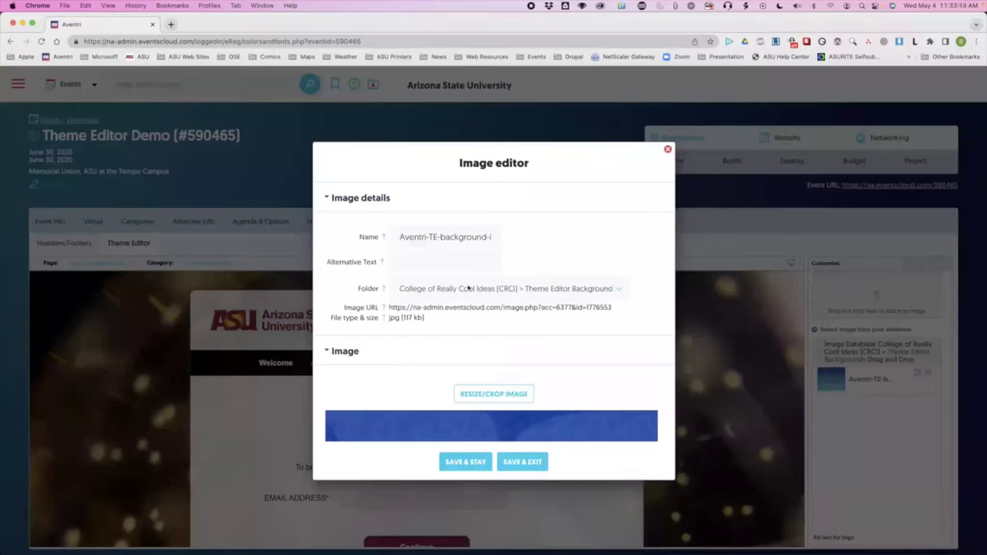
{"action": "scroll", "coordinate": [434, 366], "scroll_direction": "down", "scroll_amount": 2}
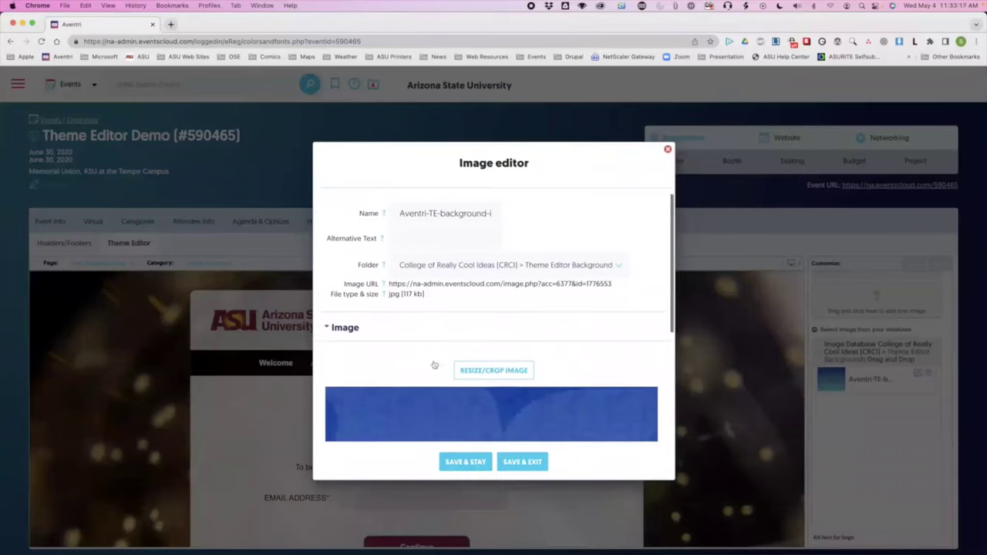
{"action": "scroll", "coordinate": [434, 366], "scroll_direction": "down", "scroll_amount": 1}
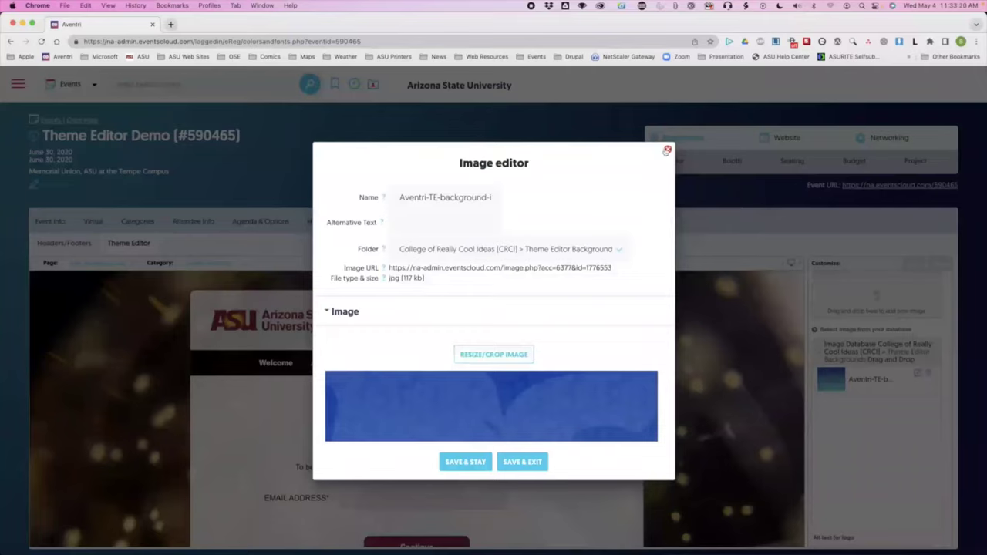
{"action": "left_click", "coordinate": [667, 151]}
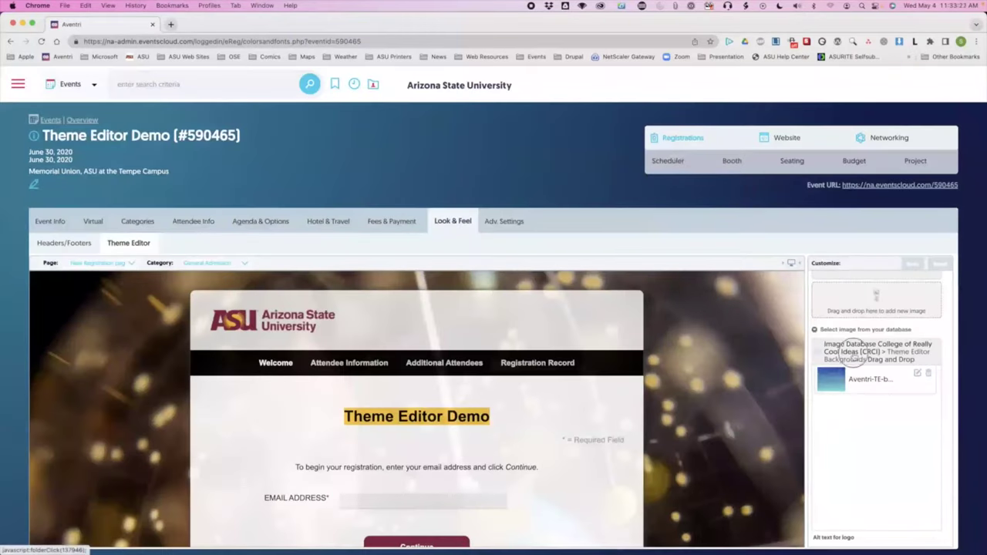
Move the 190607 Rough Riders background image from College of Really Cool Ideas (CRCI) to its Theme Editor Backgrounds folder, then save and exit.
{"action": "left_click", "coordinate": [854, 351]}
{"action": "scroll", "coordinate": [884, 401], "scroll_direction": "down", "scroll_amount": 4}
{"action": "scroll", "coordinate": [885, 400], "scroll_direction": "down", "scroll_amount": 5}
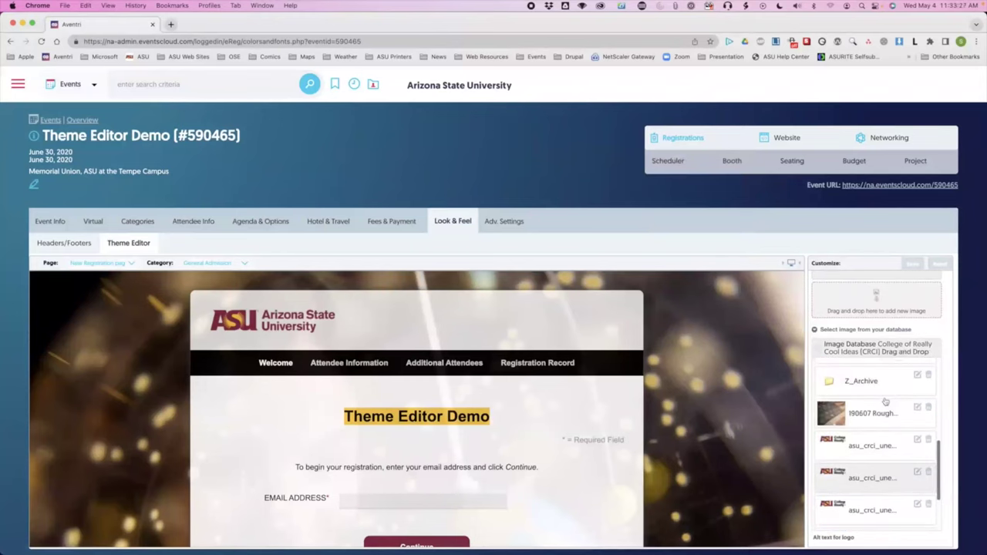
{"action": "left_click", "coordinate": [916, 408]}
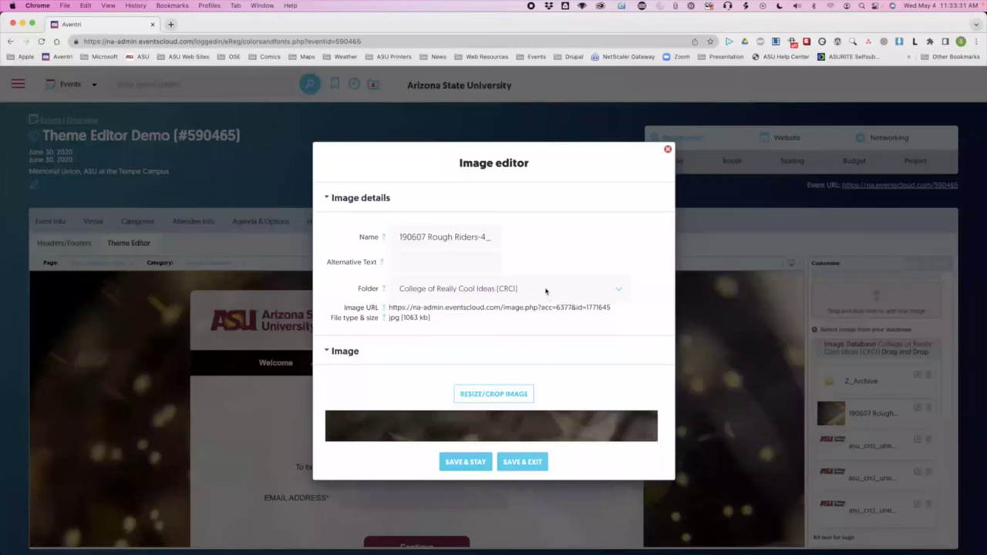
{"action": "left_click", "coordinate": [545, 291]}
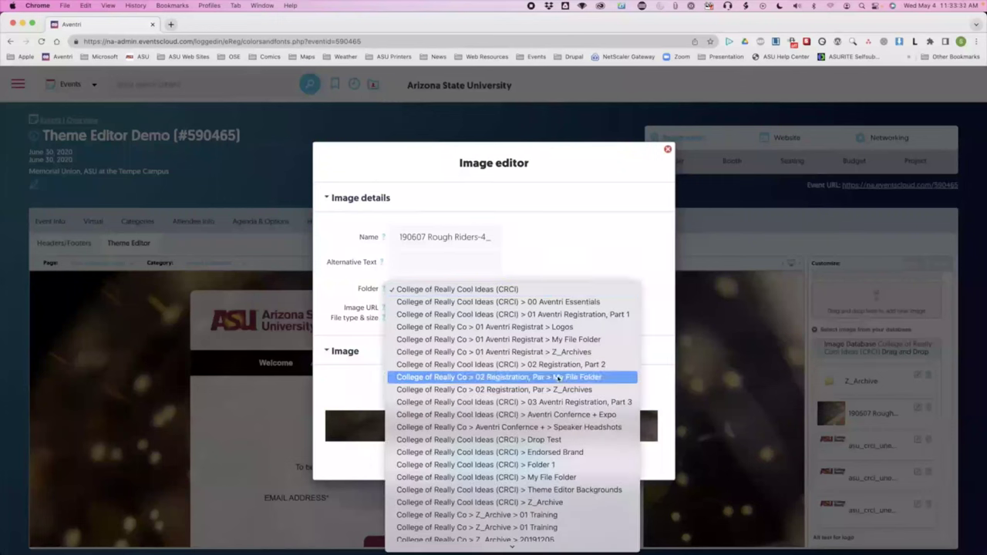
{"action": "left_click", "coordinate": [557, 490]}
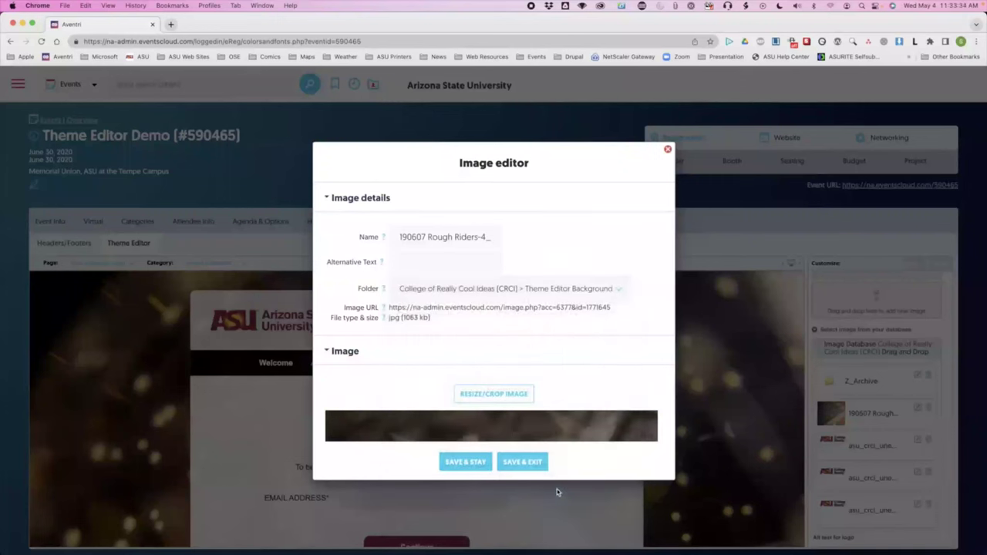
{"action": "left_click", "coordinate": [522, 462]}
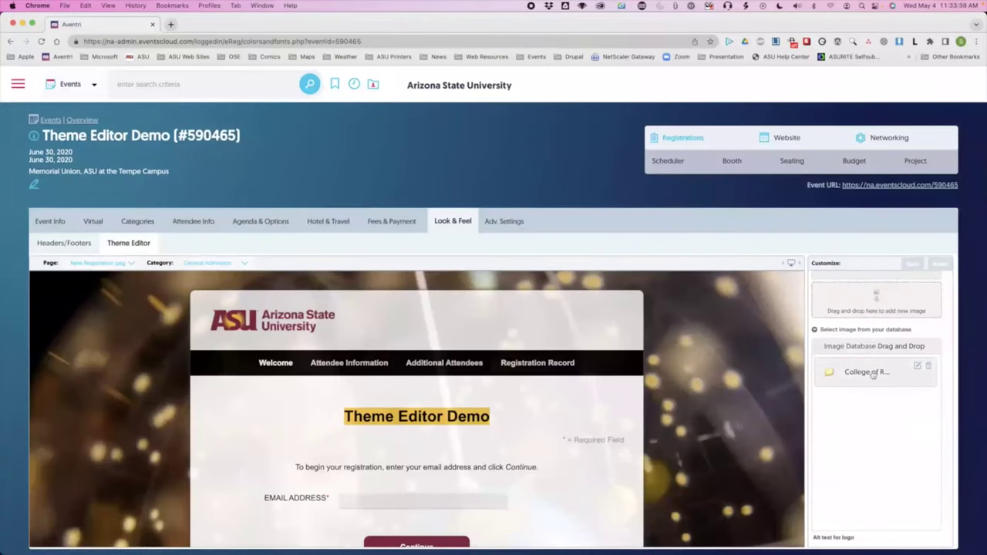
Open the Theme Editor Backgrounds folder within College of Really Cool Ideas (CRCI) and check it for the moved Rough Riders image.
{"action": "left_click", "coordinate": [858, 373]}
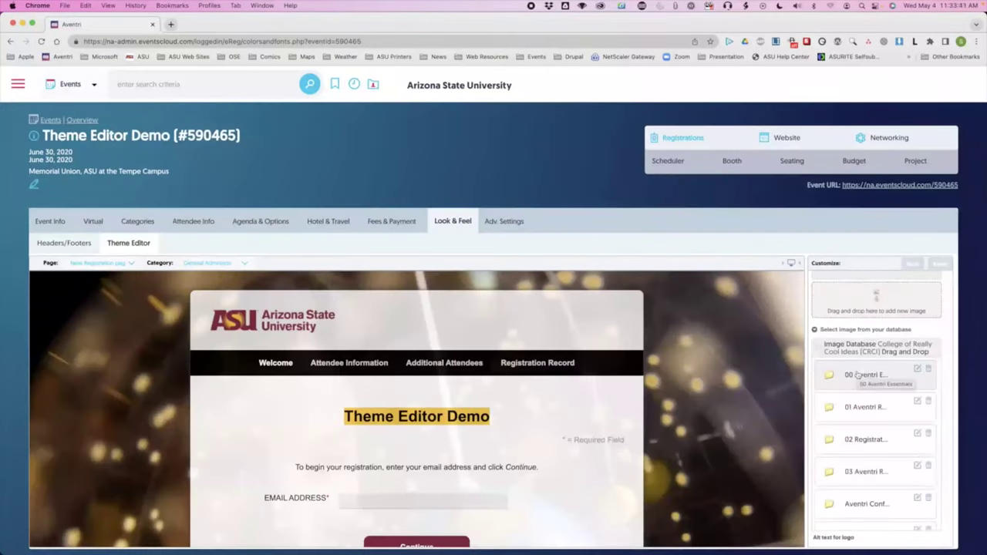
{"action": "scroll", "coordinate": [858, 385], "scroll_direction": "down", "scroll_amount": 3}
{"action": "left_click", "coordinate": [858, 446]}
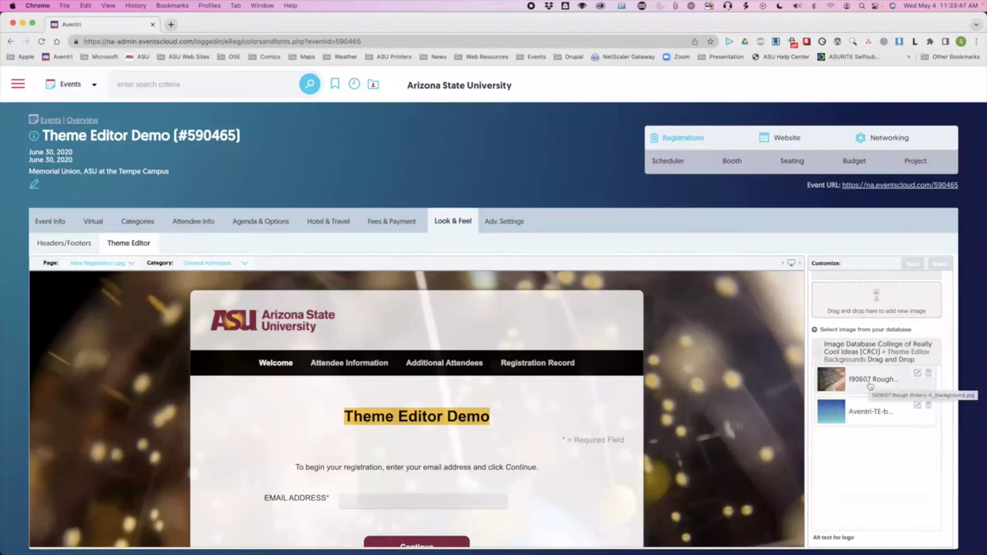
Return to the College of Really Cool Ideas (CRCI) folder and permanently delete the Aventri@ASU image.
{"action": "left_click", "coordinate": [850, 353]}
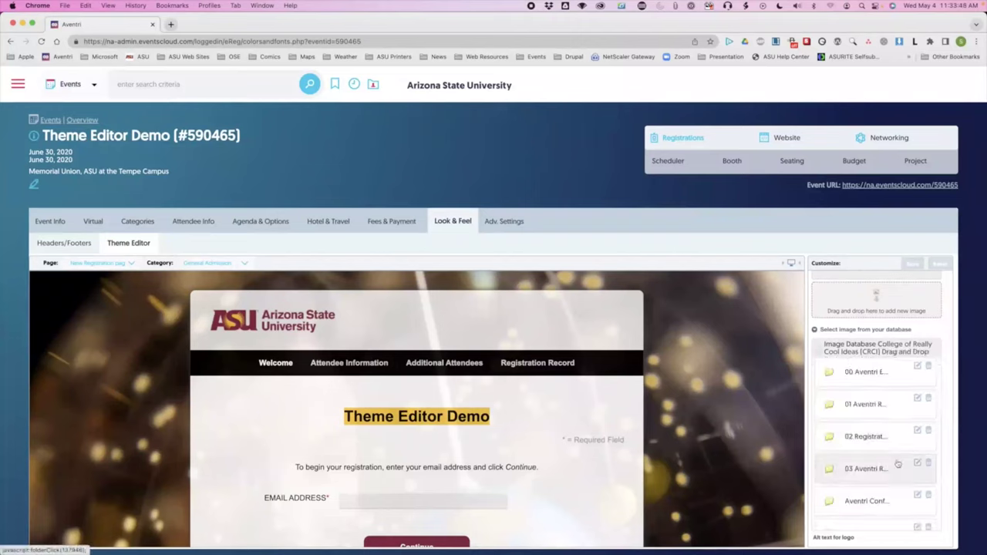
{"action": "scroll", "coordinate": [896, 463], "scroll_direction": "down", "scroll_amount": 5}
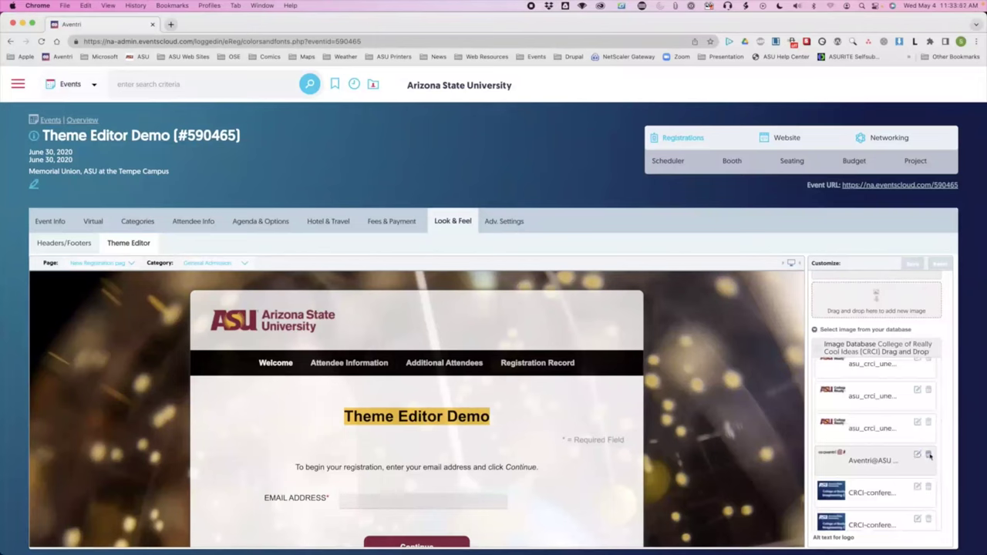
{"action": "left_click", "coordinate": [927, 455]}
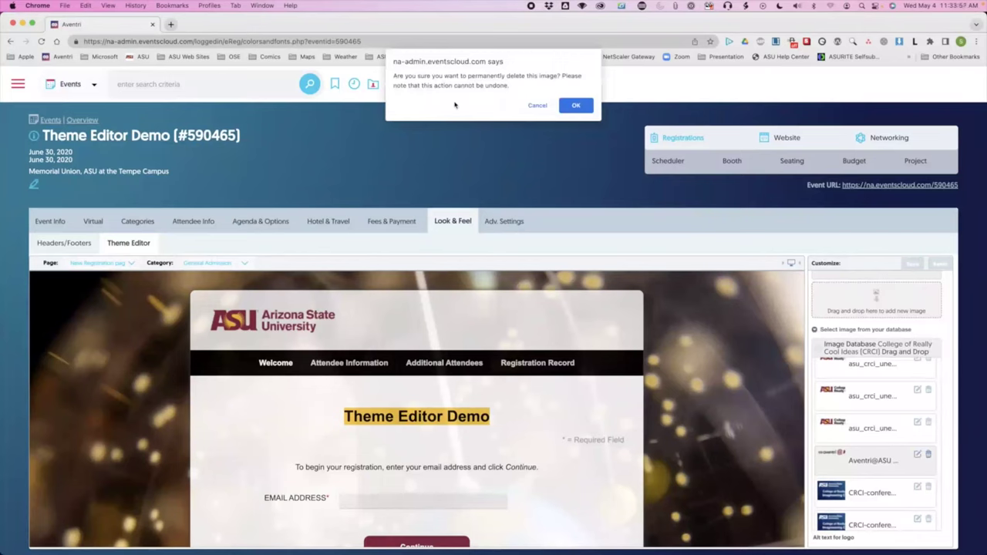
{"action": "left_click", "coordinate": [576, 108]}
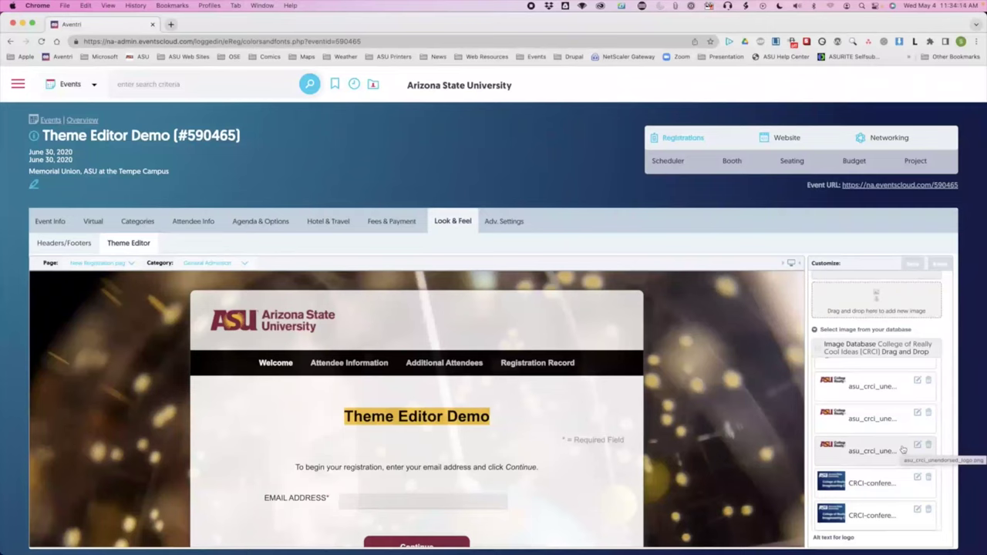
Examine the image database's folder structure, including 01 Aventri Registration, Part 1 and the root, and the Header Logo image options.
{"action": "scroll", "coordinate": [898, 450], "scroll_direction": "up", "scroll_amount": 1}
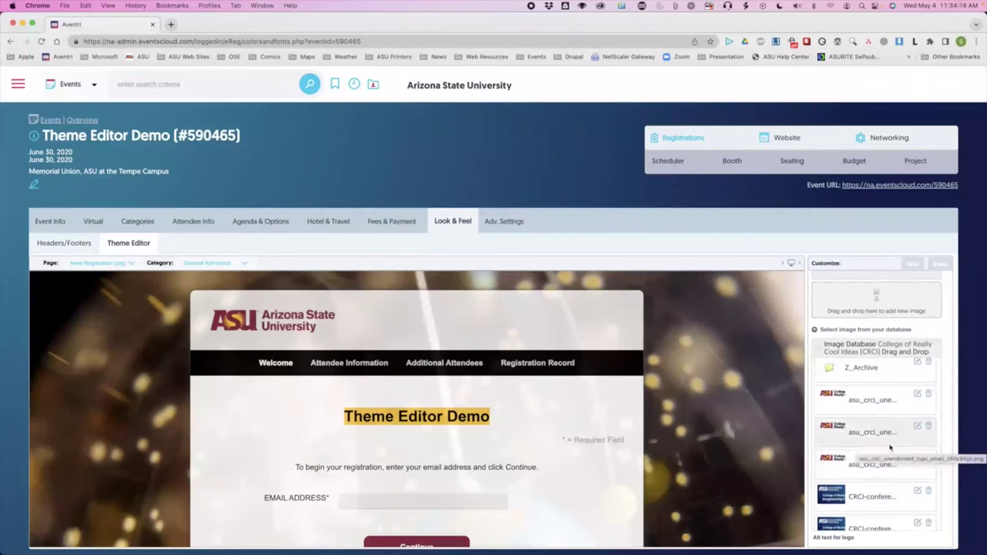
{"action": "scroll", "coordinate": [890, 447], "scroll_direction": "up", "scroll_amount": 5}
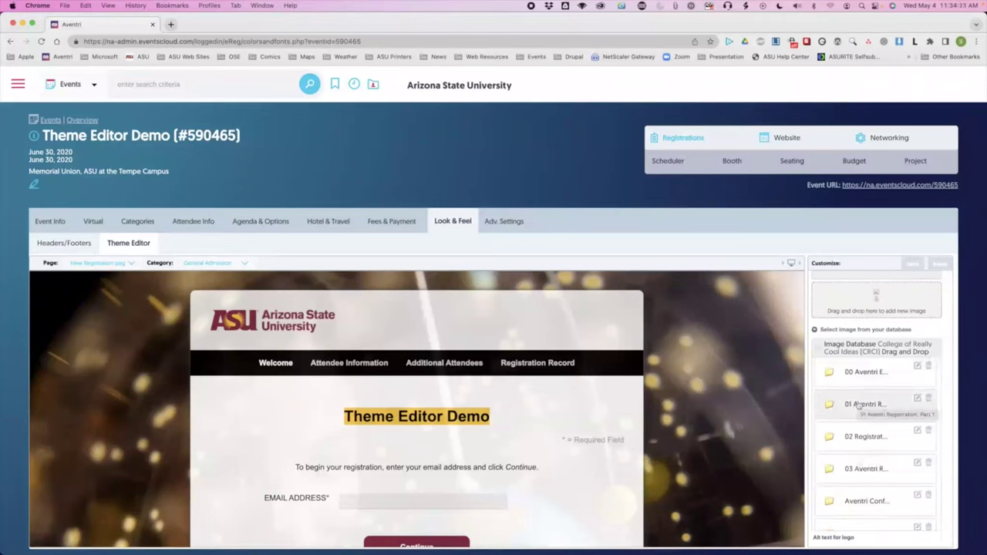
{"action": "left_click", "coordinate": [857, 406]}
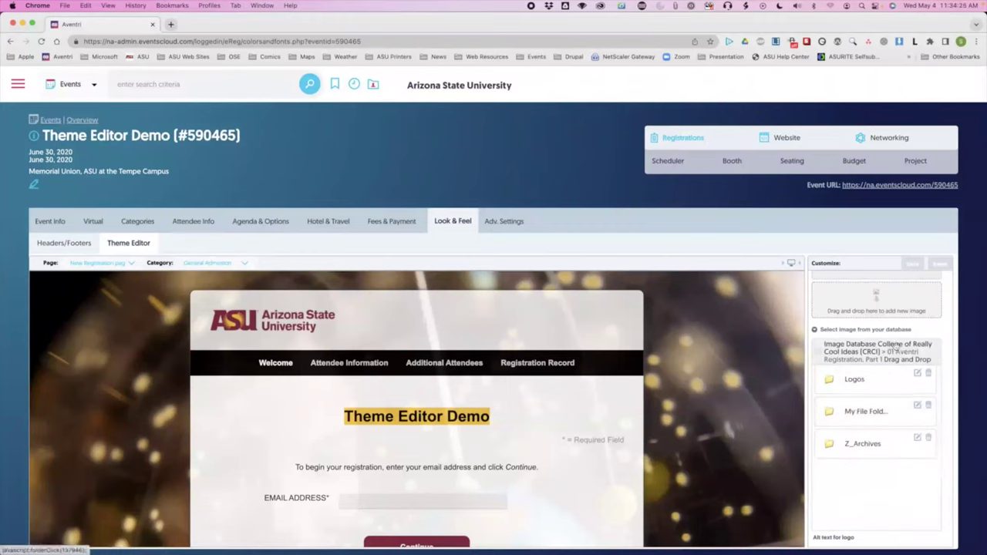
{"action": "left_click", "coordinate": [848, 353]}
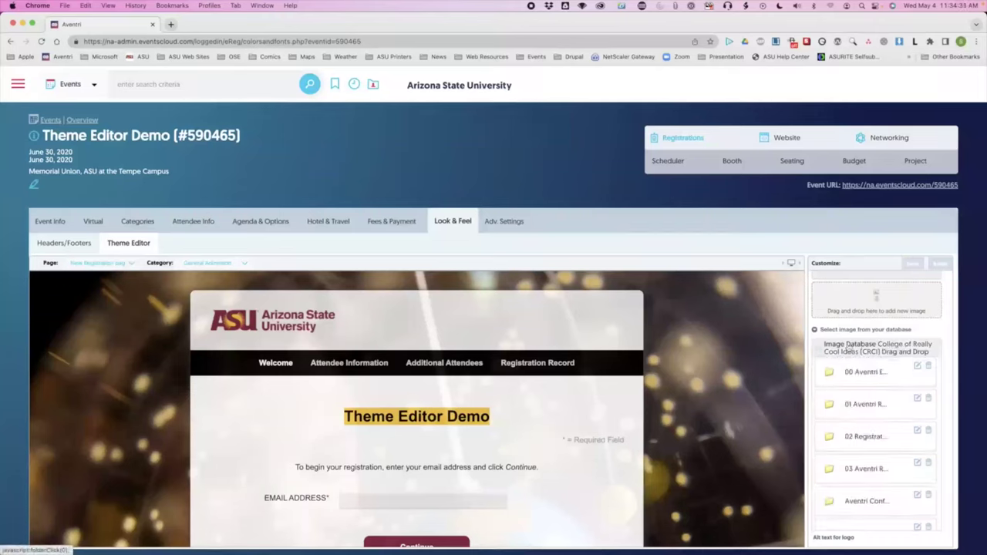
{"action": "left_click", "coordinate": [848, 347]}
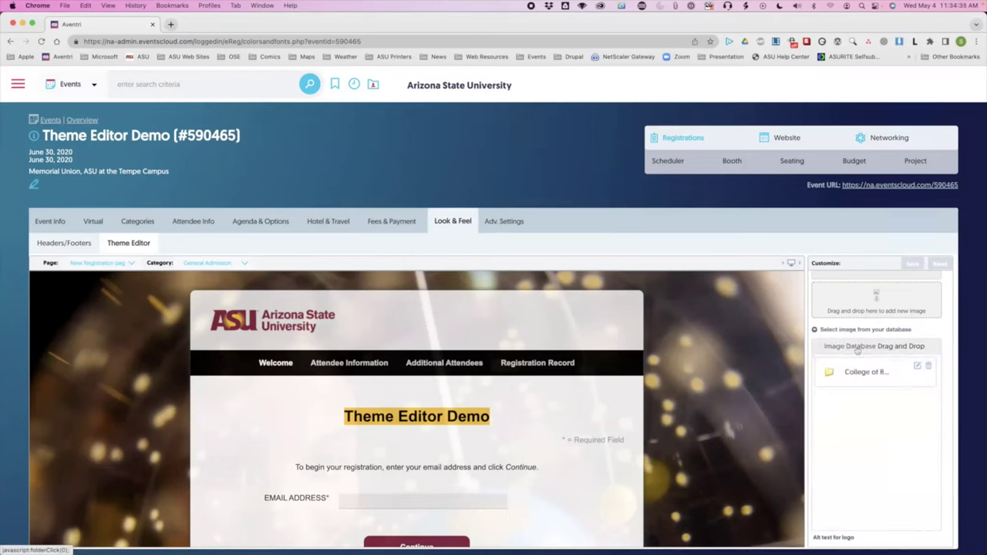
{"action": "left_click", "coordinate": [866, 375]}
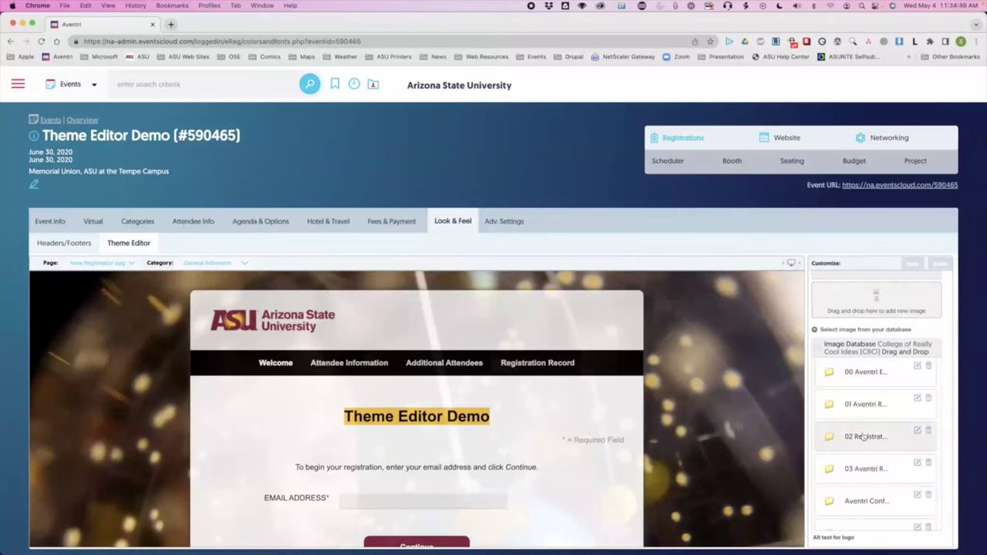
{"action": "scroll", "coordinate": [862, 437], "scroll_direction": "down", "scroll_amount": 2}
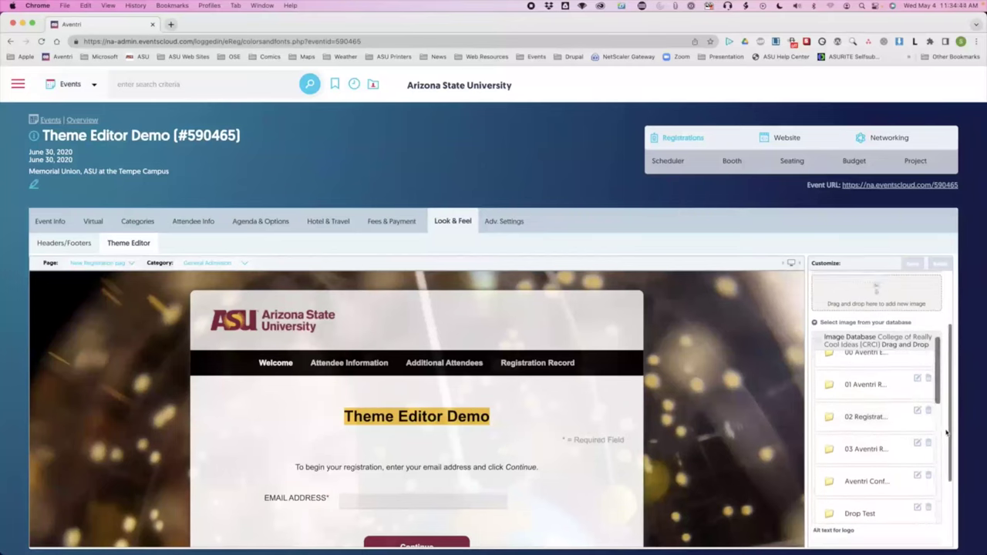
{"action": "scroll", "coordinate": [946, 434], "scroll_direction": "down", "scroll_amount": 2}
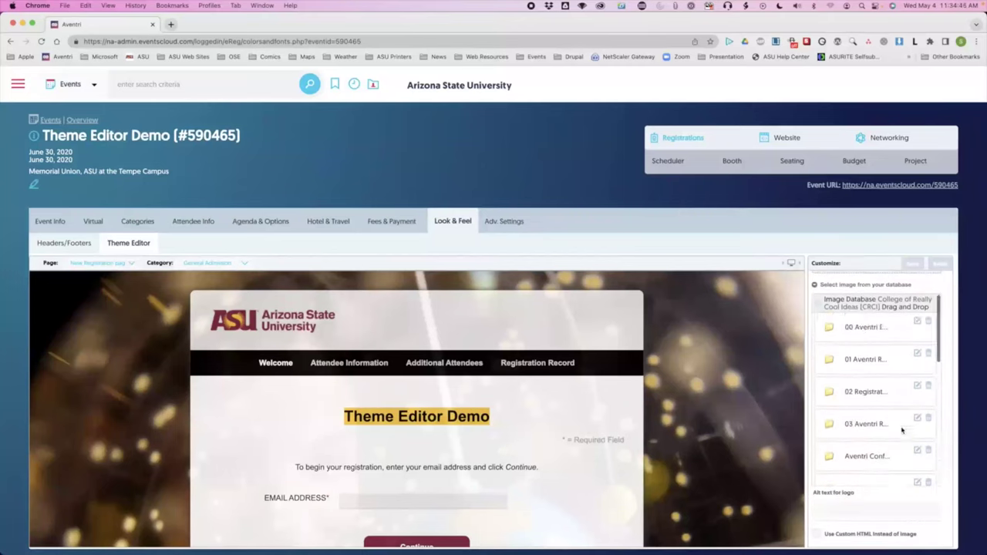
{"action": "scroll", "coordinate": [901, 424], "scroll_direction": "up", "scroll_amount": 3}
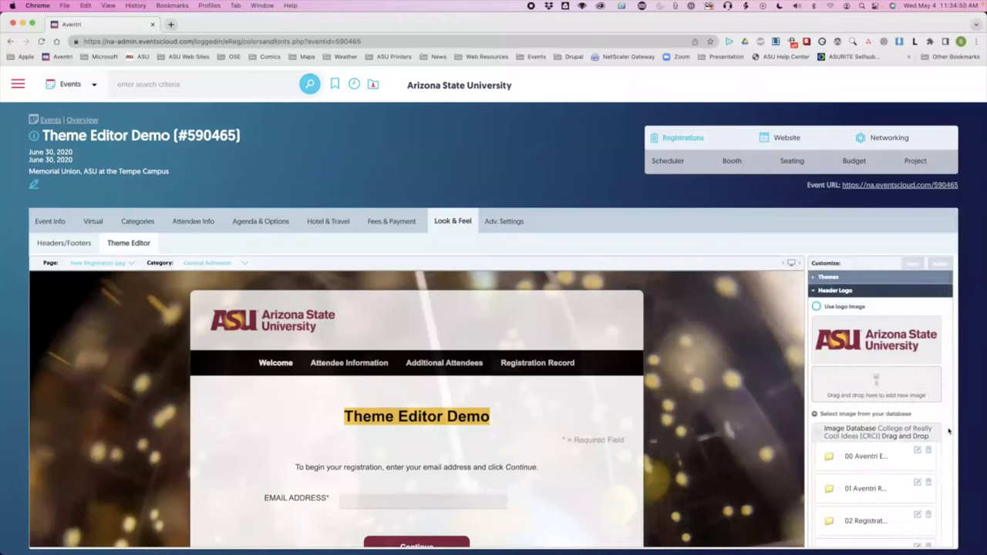
{"action": "scroll", "coordinate": [907, 436], "scroll_direction": "down", "scroll_amount": 3}
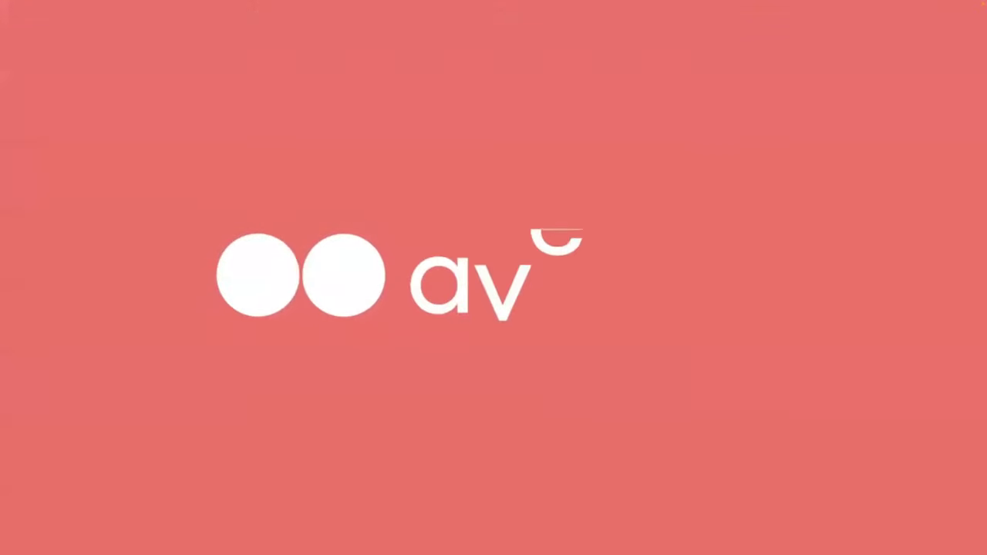
Exit full-screen playback and pause the Managing Images with Theme Editor video.
{"action": "key", "text": "Escape"}
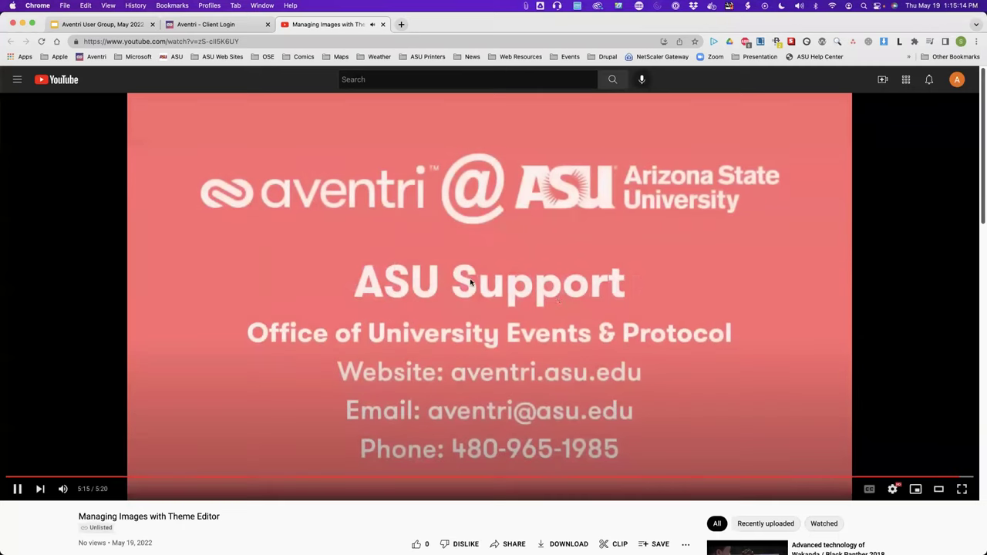
{"action": "left_click", "coordinate": [17, 489]}
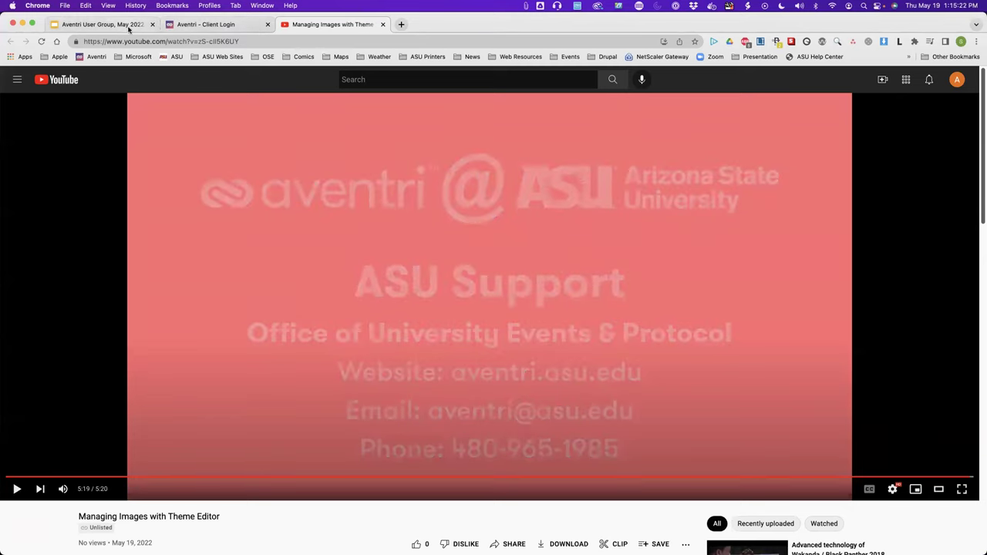
Switch to the Aventri client login page and open the Aventri @ ASU website at aventri.asu.edu in its place.
{"action": "left_click", "coordinate": [219, 23]}
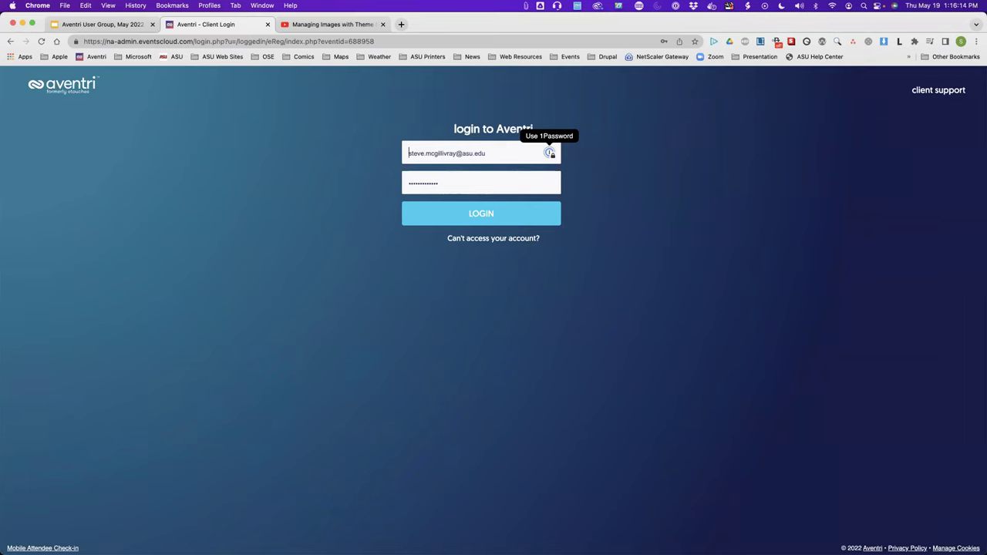
{"action": "left_click", "coordinate": [92, 57]}
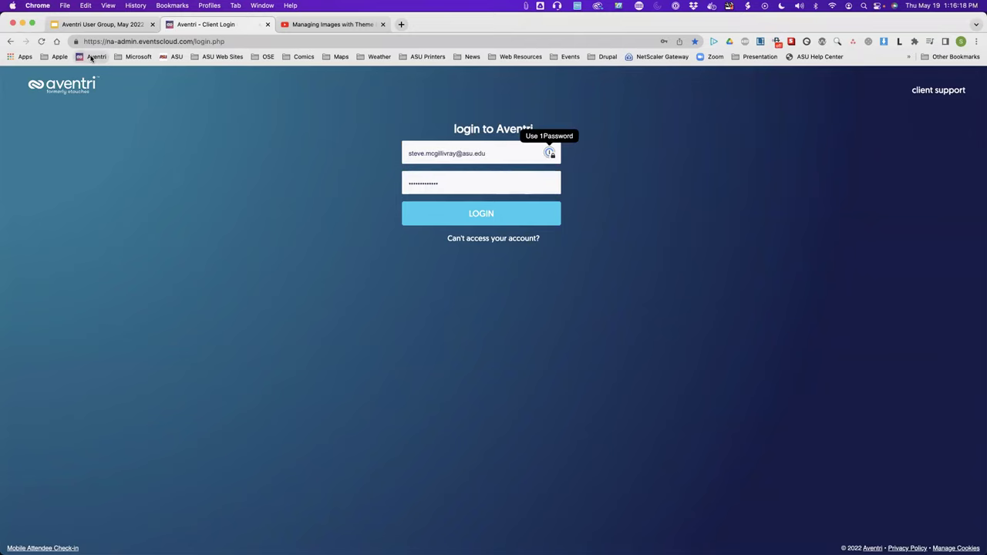
{"action": "left_click", "coordinate": [233, 42]}
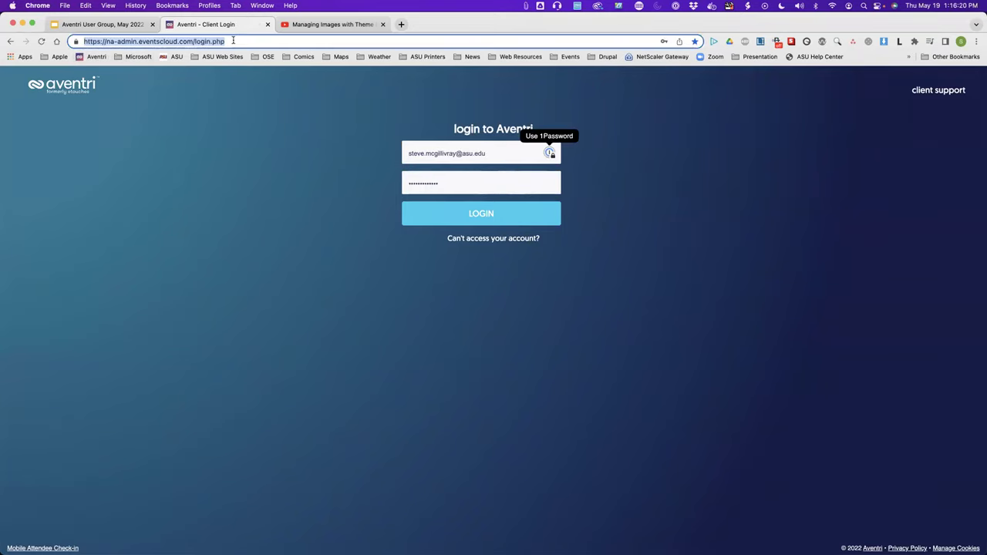
{"action": "type", "text": "aventri.asu.edu"}
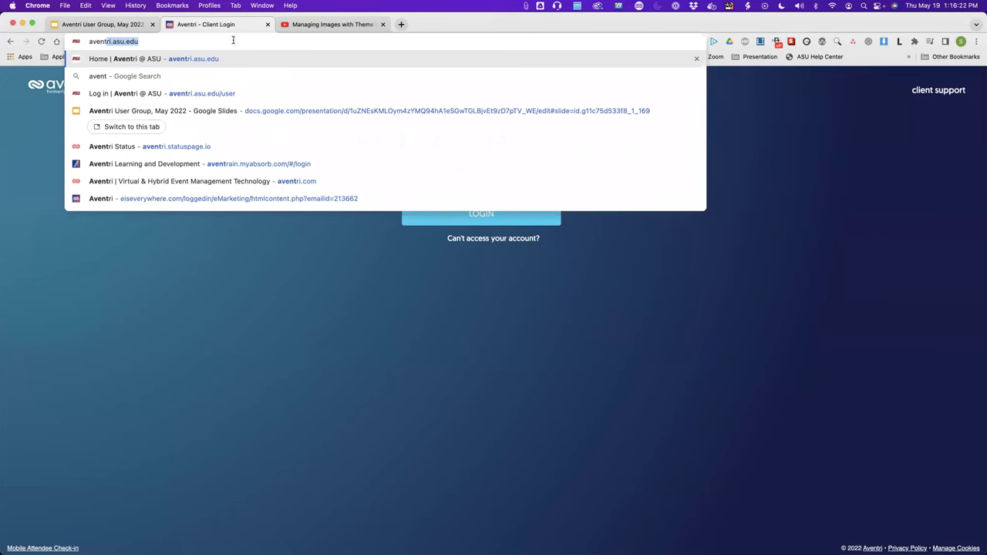
{"action": "key", "text": "Return"}
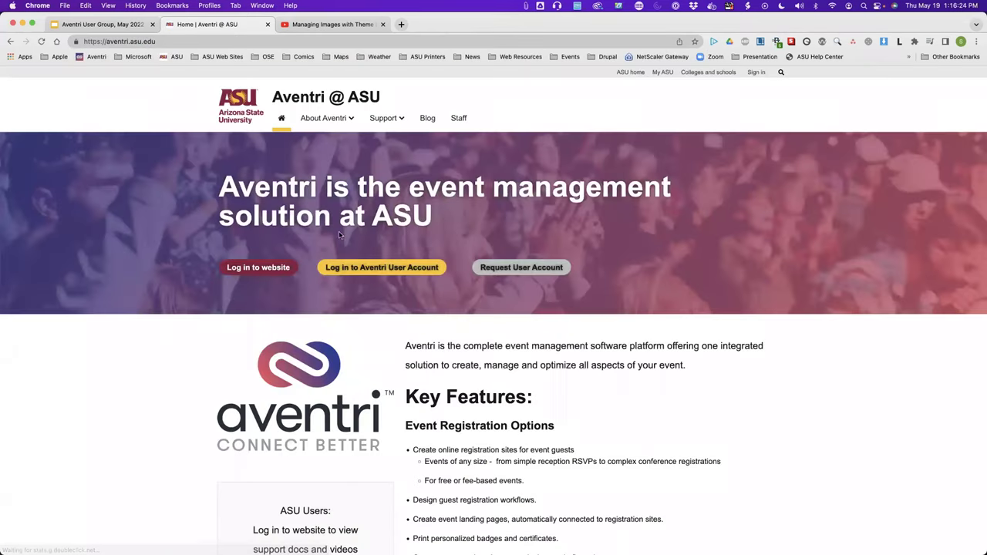
Log in to the Aventri user account with the ASURITE user ID, password and Duo Push, then return to the Aventri User Group slides.
{"action": "left_click", "coordinate": [350, 268]}
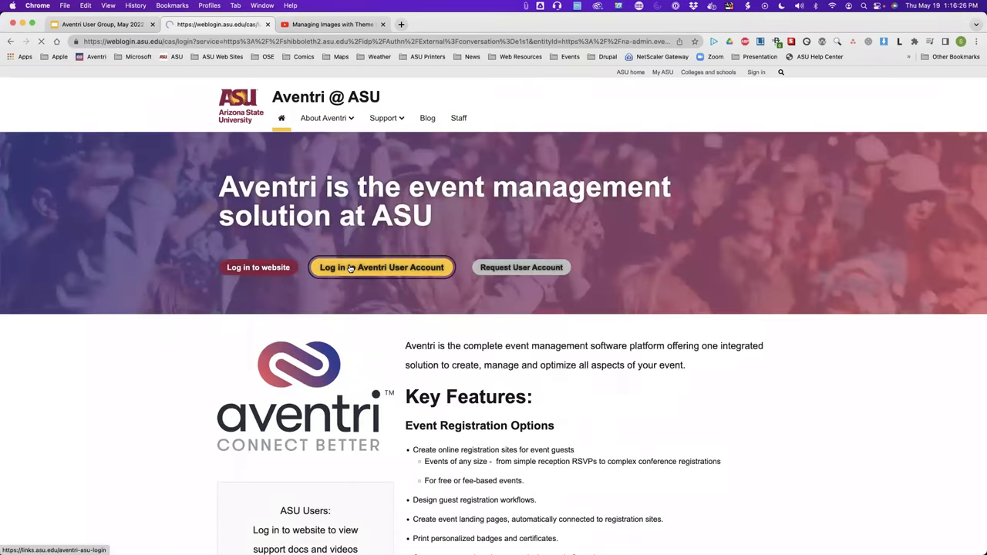
{"action": "key", "text": "super+backslash"}
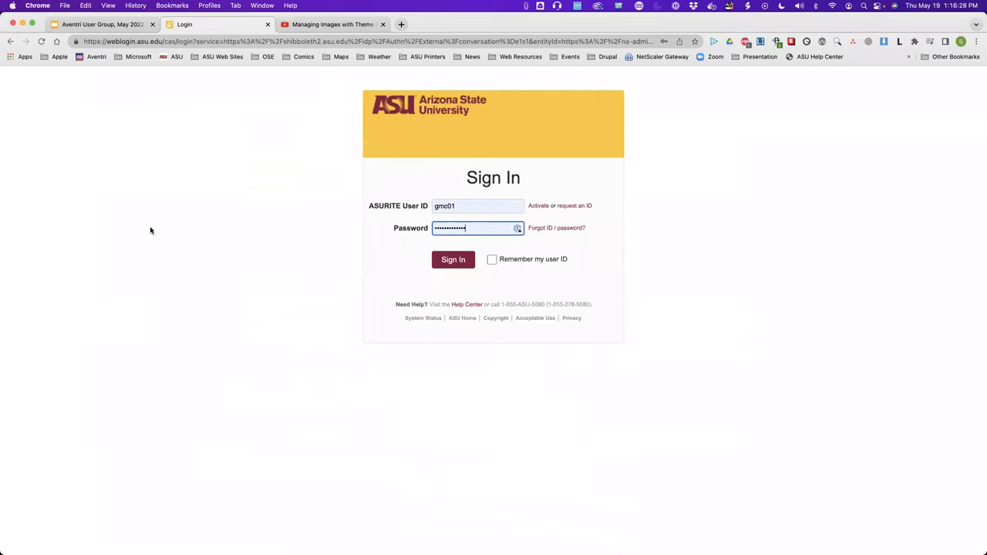
{"action": "left_click", "coordinate": [435, 264]}
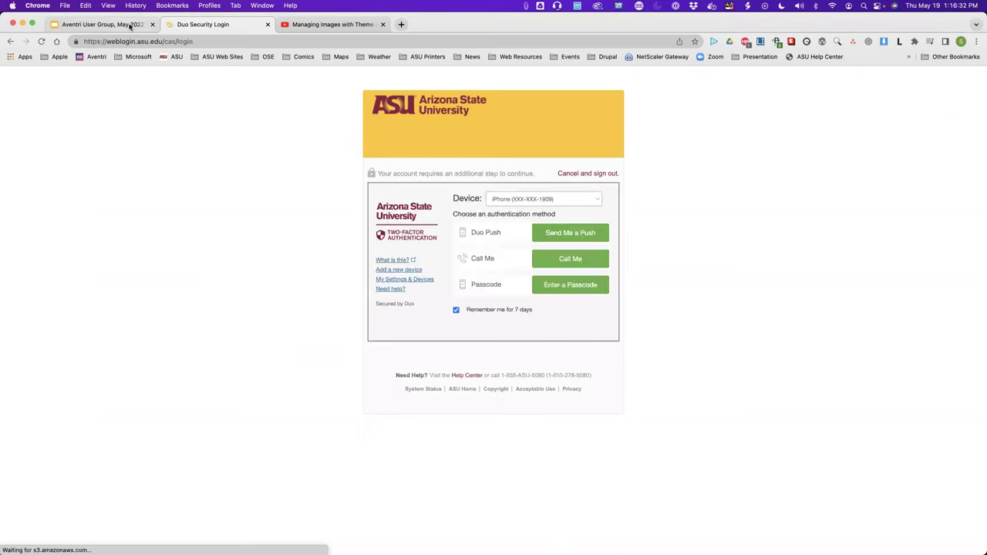
{"action": "left_click", "coordinate": [577, 232]}
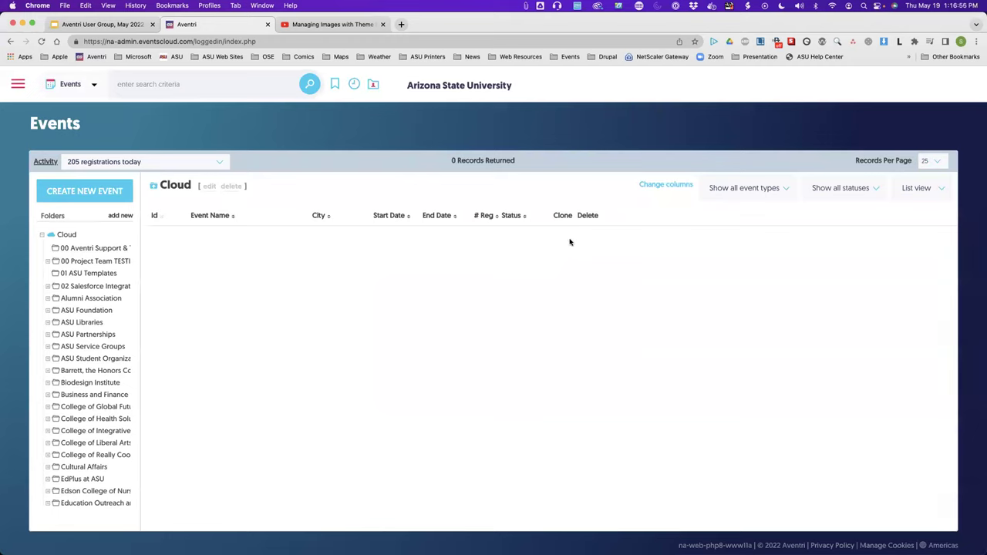
{"action": "left_click", "coordinate": [85, 24]}
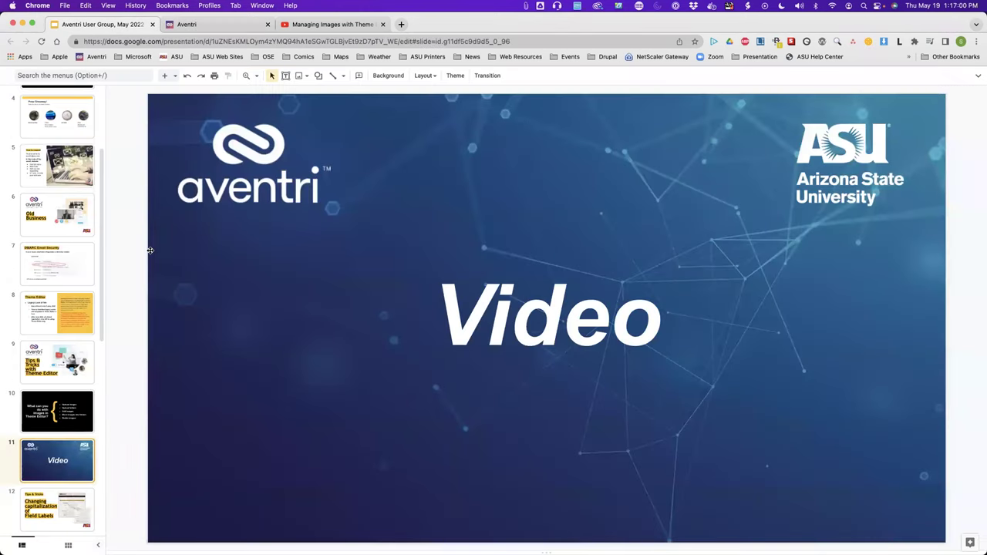
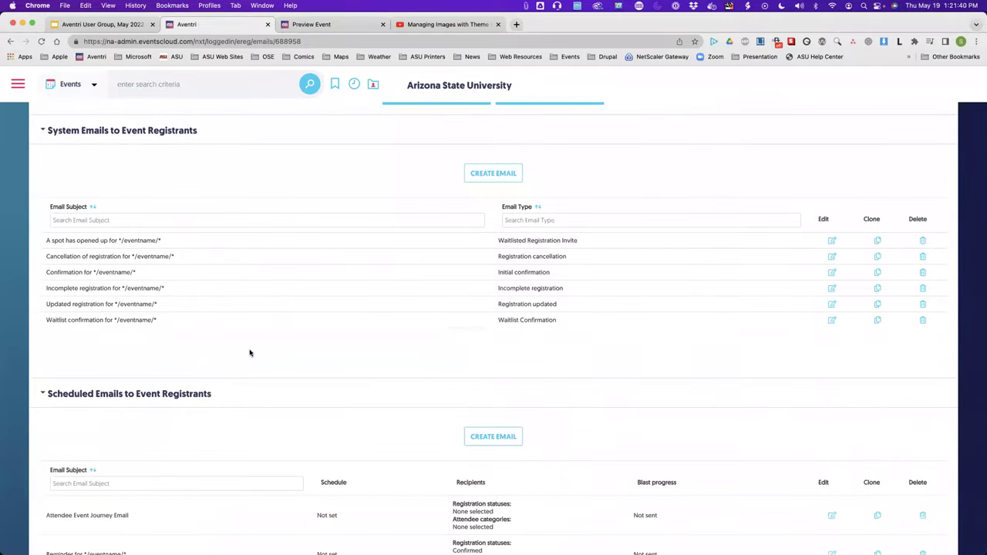
Examine the scheduled emails to event registrants on the event's emails page.
{"action": "scroll", "coordinate": [249, 352], "scroll_direction": "down", "scroll_amount": 3}
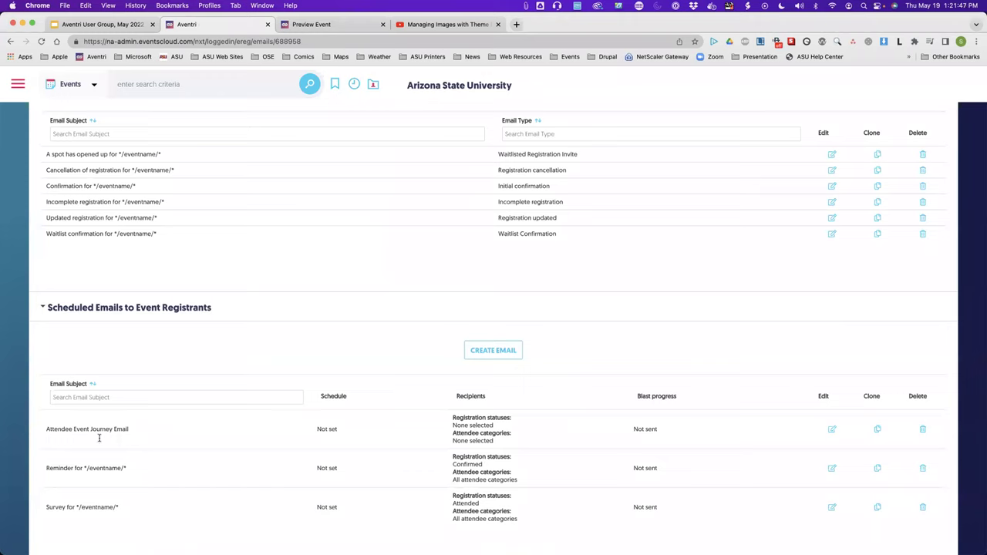
Open the initial confirmation email in the system emails list for editing and bring up its content editor.
{"action": "scroll", "coordinate": [172, 463], "scroll_direction": "up", "scroll_amount": 4}
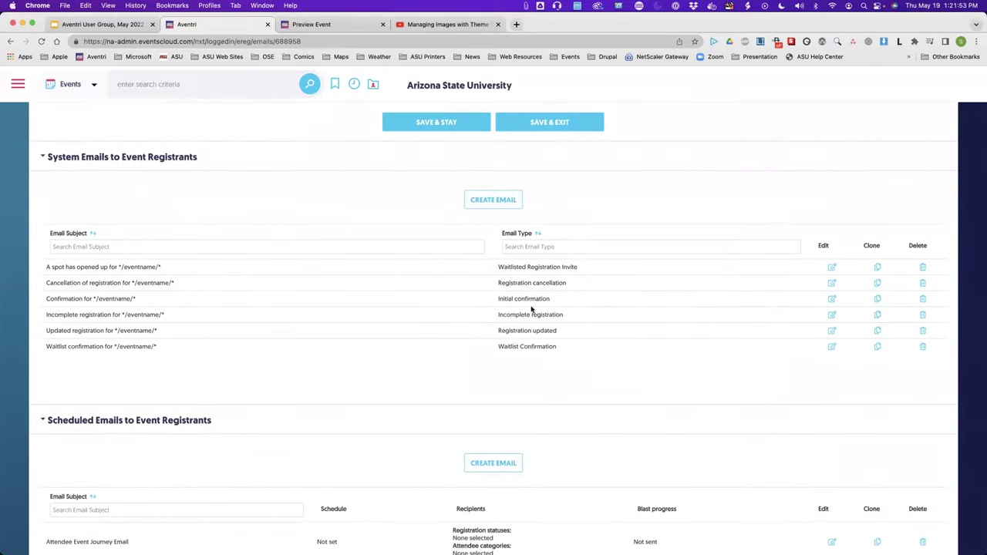
{"action": "left_click", "coordinate": [832, 299]}
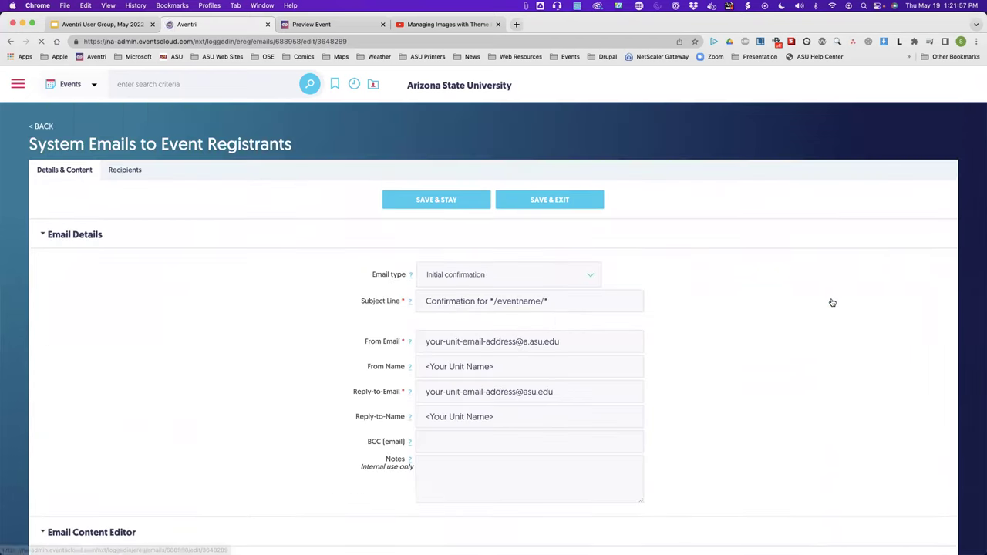
{"action": "scroll", "coordinate": [165, 395], "scroll_direction": "down", "scroll_amount": 3}
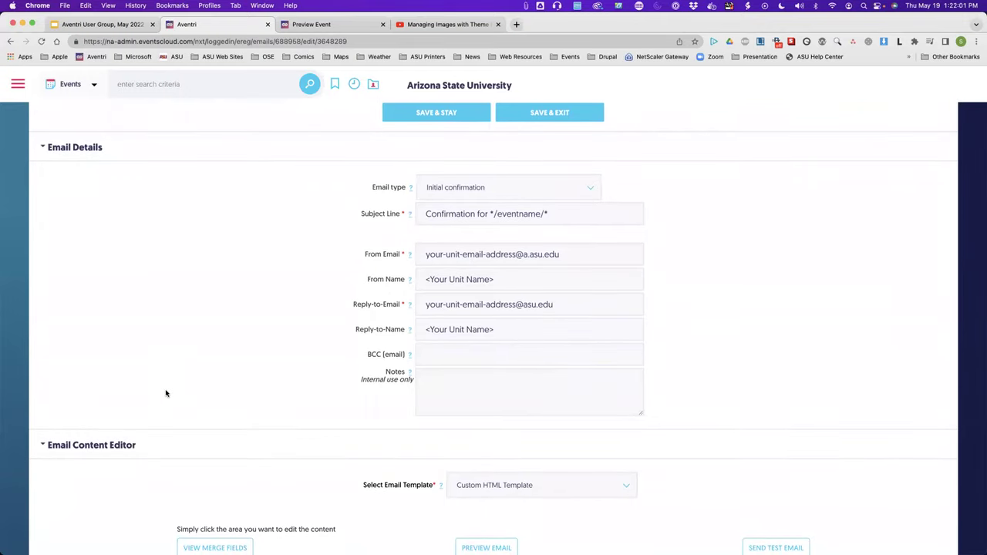
{"action": "scroll", "coordinate": [146, 409], "scroll_direction": "down", "scroll_amount": 10}
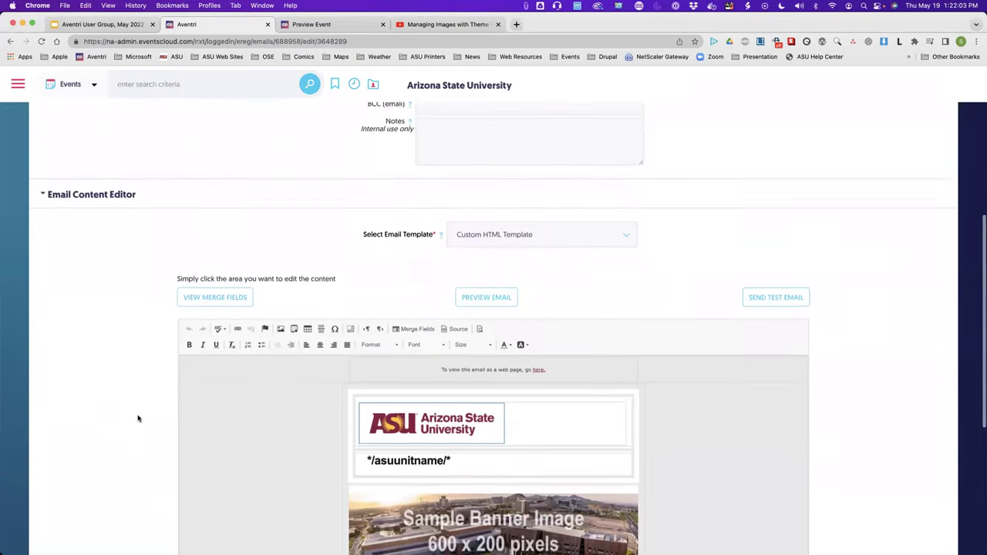
{"action": "scroll", "coordinate": [138, 418], "scroll_direction": "up", "scroll_amount": 1}
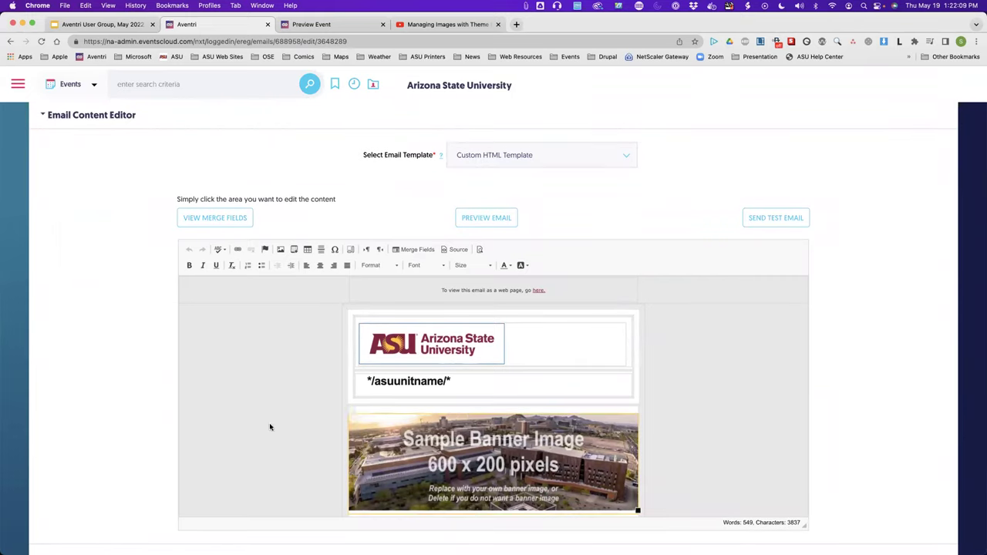
{"action": "left_click", "coordinate": [418, 381]}
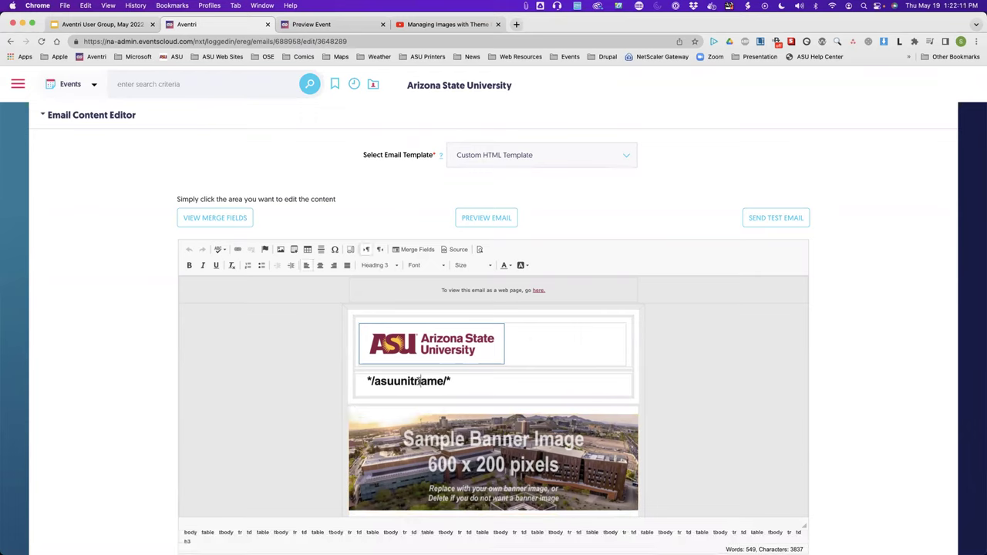
{"action": "key", "text": "super+a"}
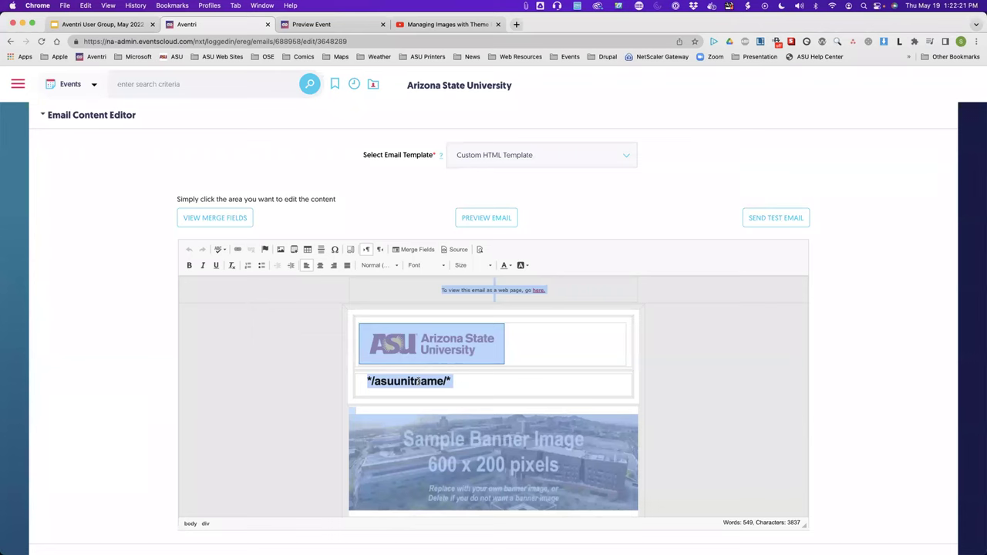
{"action": "left_click", "coordinate": [445, 381]}
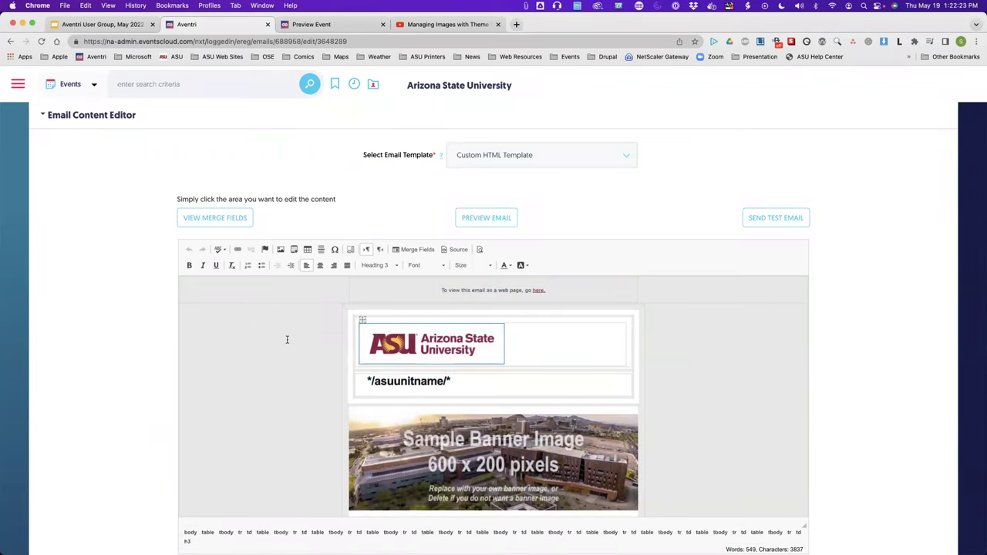
Copy the confirmation email's complete HTML source code and return to the event's email list without saving changes.
{"action": "left_click", "coordinate": [455, 250]}
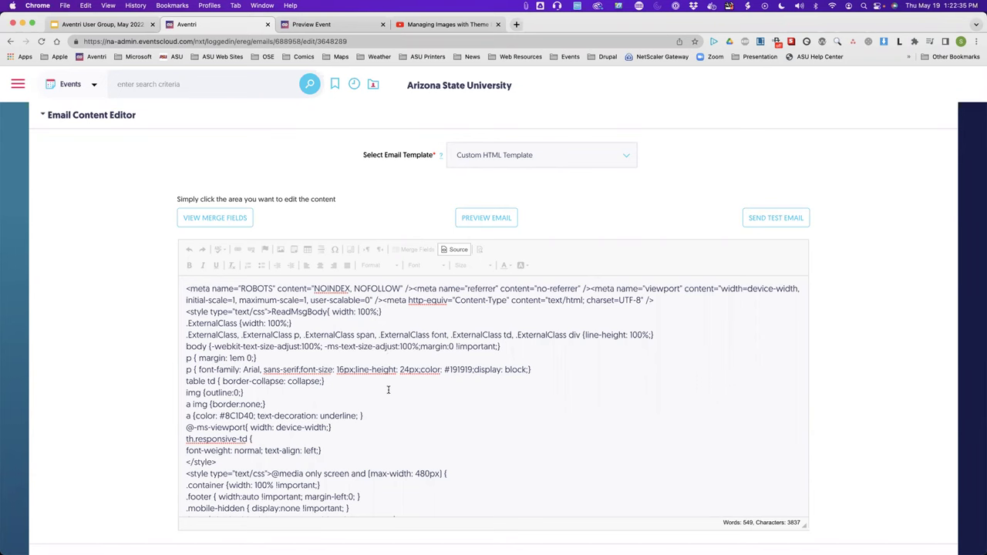
{"action": "key", "text": "super+a"}
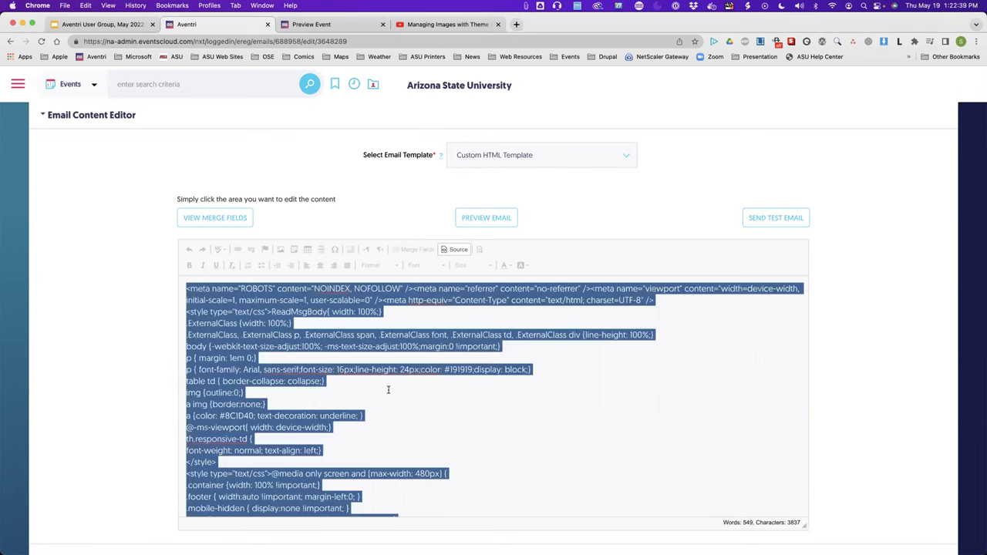
{"action": "scroll", "coordinate": [388, 390], "scroll_direction": "up", "scroll_amount": 10}
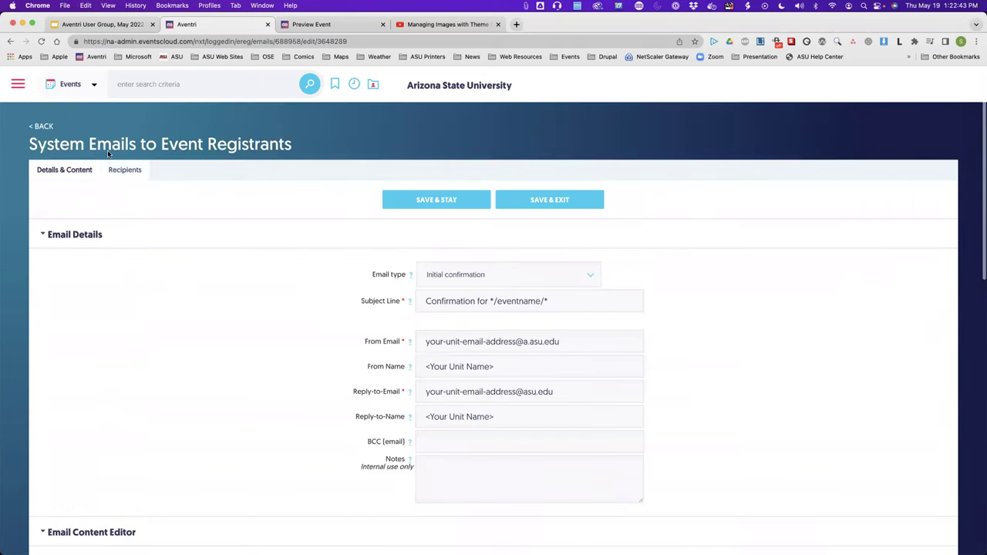
{"action": "left_click", "coordinate": [45, 127]}
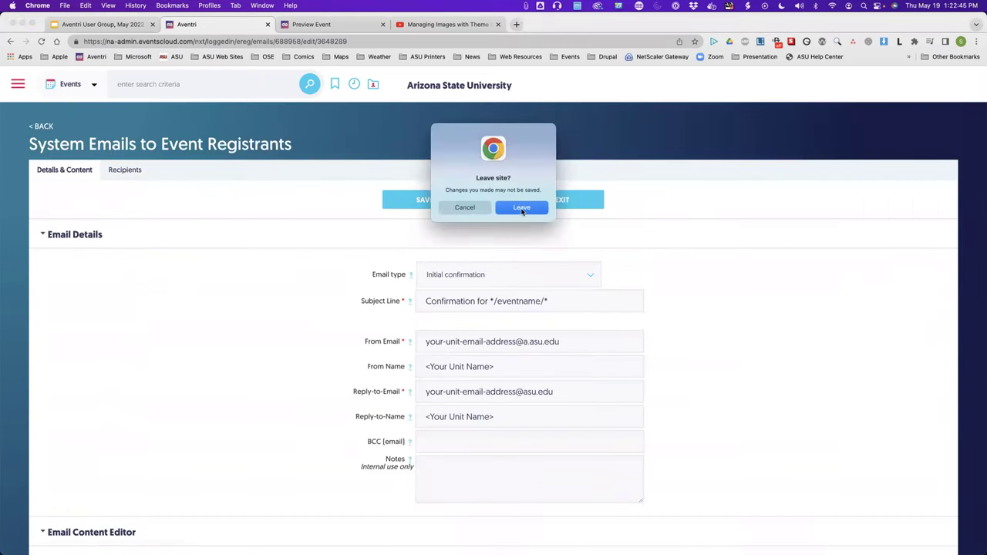
{"action": "left_click", "coordinate": [521, 208]}
Create a new scheduled email to event registrants and change its email template to Custom HTML Template.
{"action": "scroll", "coordinate": [200, 363], "scroll_direction": "down", "scroll_amount": 8}
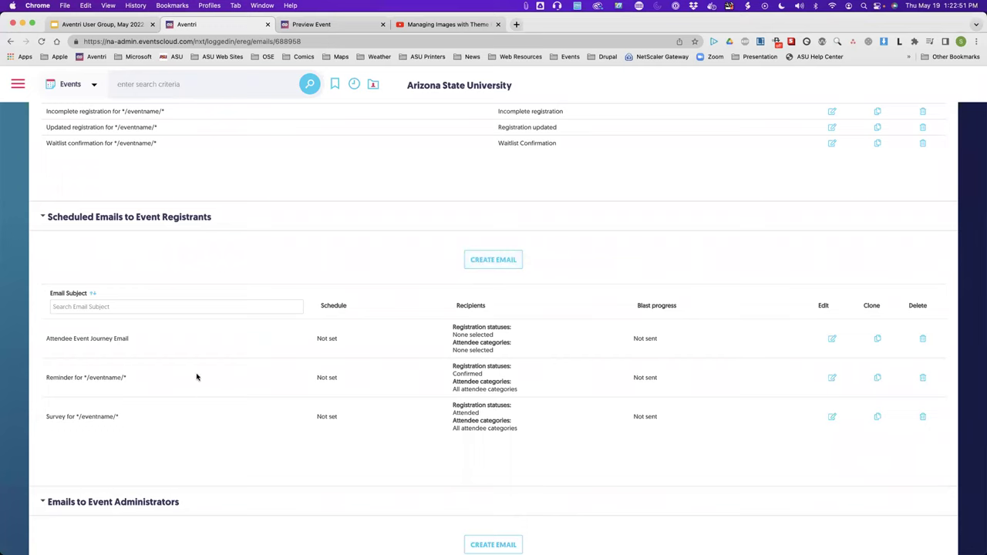
{"action": "left_click", "coordinate": [487, 263]}
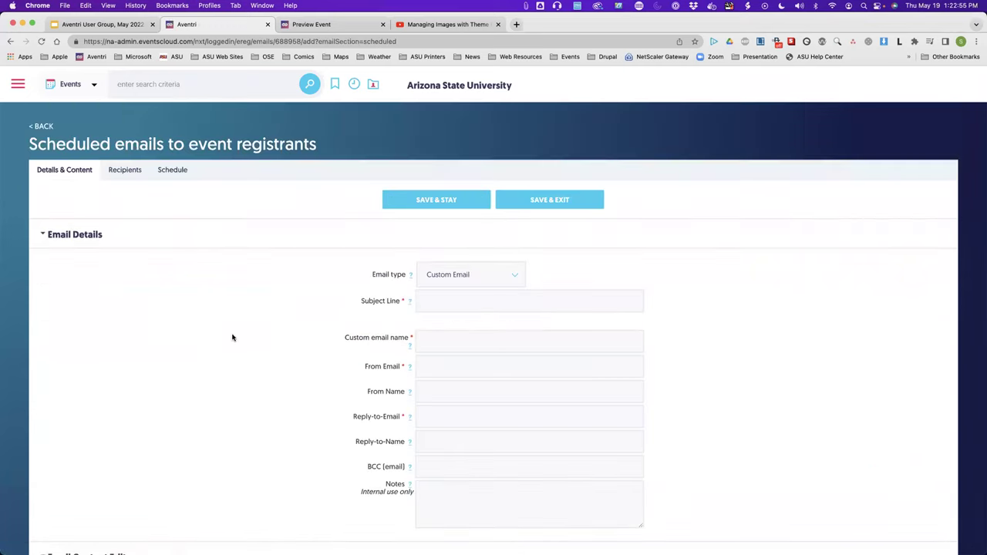
{"action": "scroll", "coordinate": [236, 337], "scroll_direction": "down", "scroll_amount": 3}
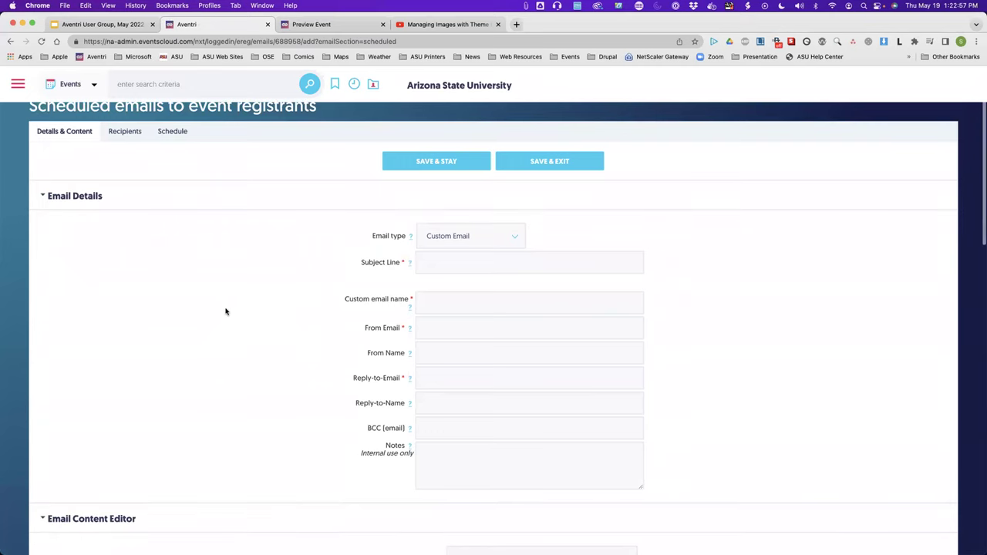
{"action": "scroll", "coordinate": [232, 324], "scroll_direction": "down", "scroll_amount": 7}
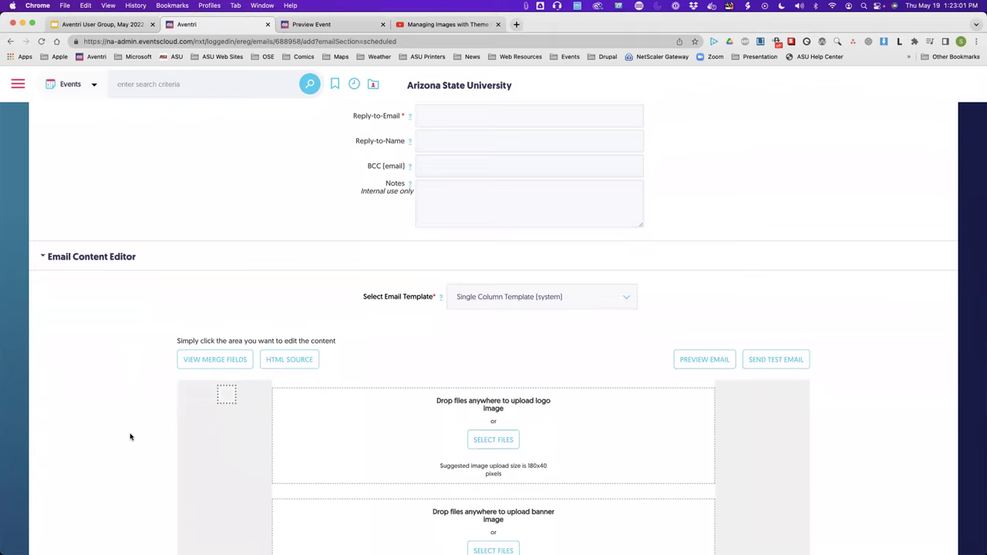
{"action": "scroll", "coordinate": [130, 437], "scroll_direction": "down", "scroll_amount": 1}
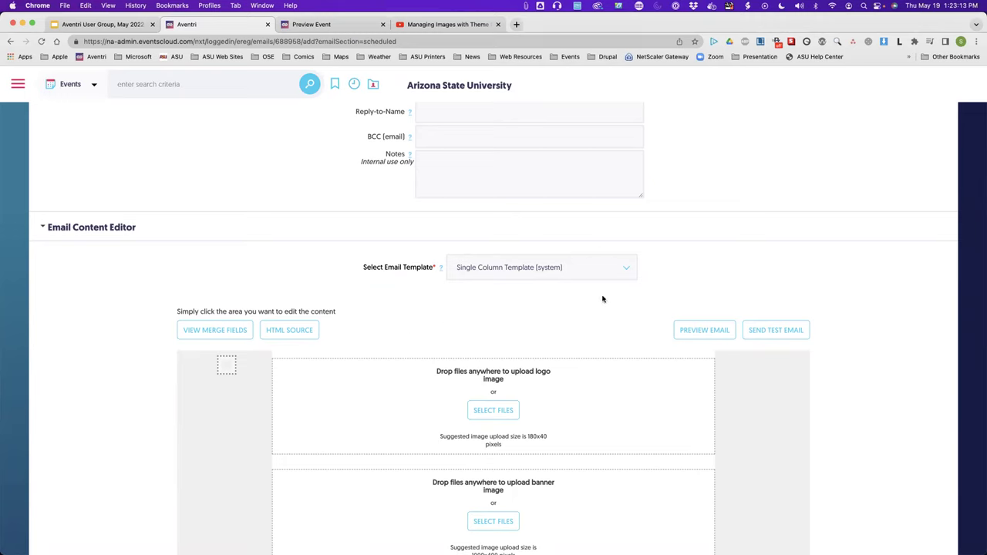
{"action": "left_click", "coordinate": [622, 271]}
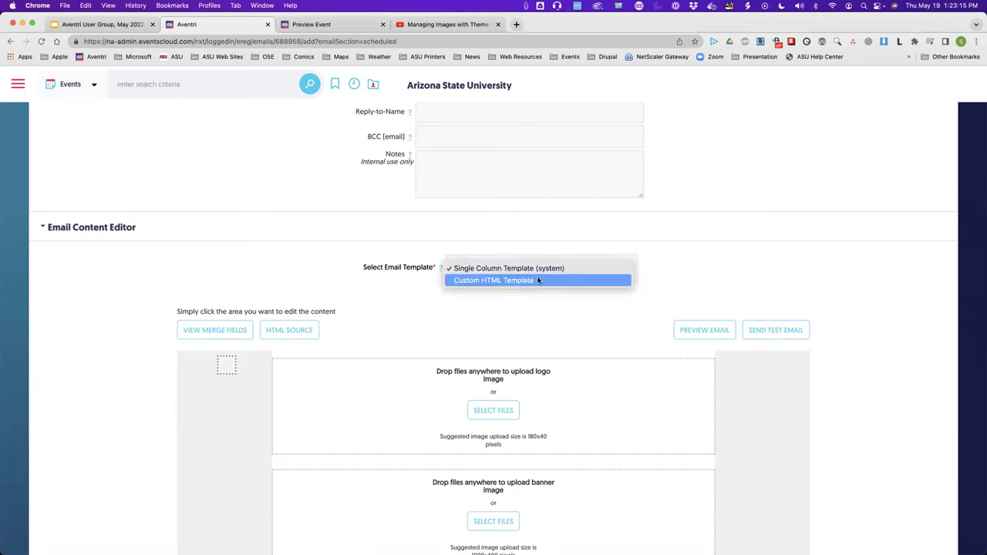
{"action": "left_click", "coordinate": [491, 281]}
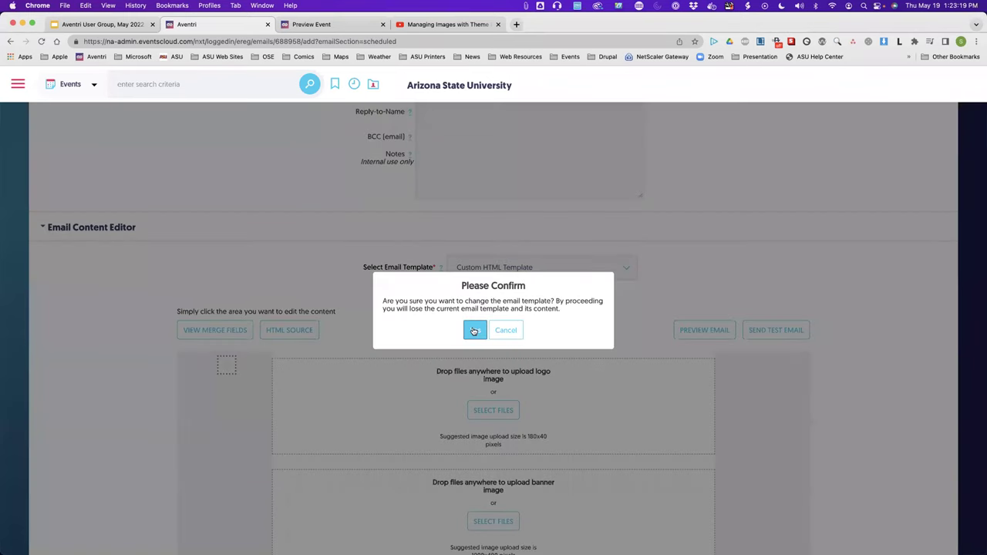
{"action": "left_click", "coordinate": [474, 331]}
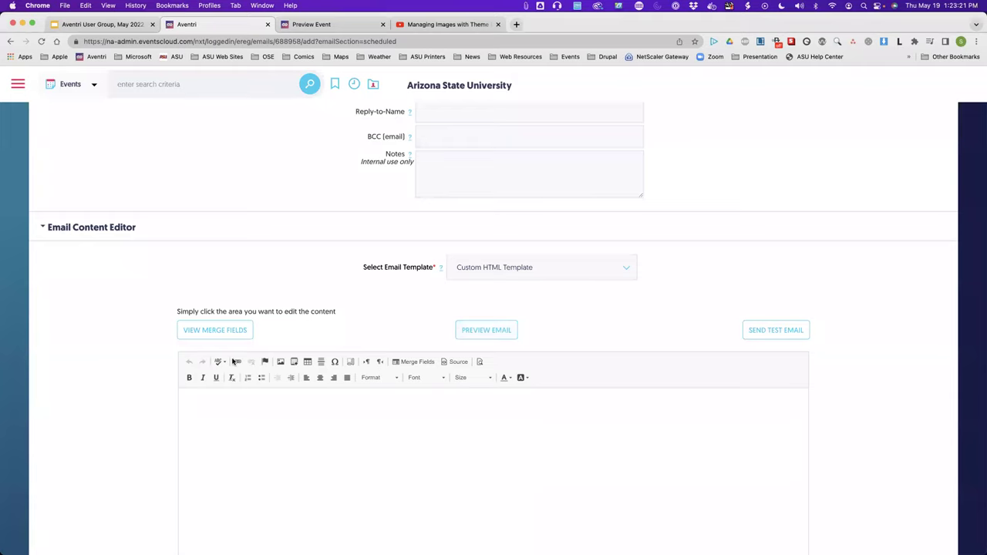
Paste the copied HTML into the new email's source code and return to the visual view.
{"action": "scroll", "coordinate": [138, 388], "scroll_direction": "down", "scroll_amount": 1}
{"action": "scroll", "coordinate": [138, 388], "scroll_direction": "down", "scroll_amount": 3}
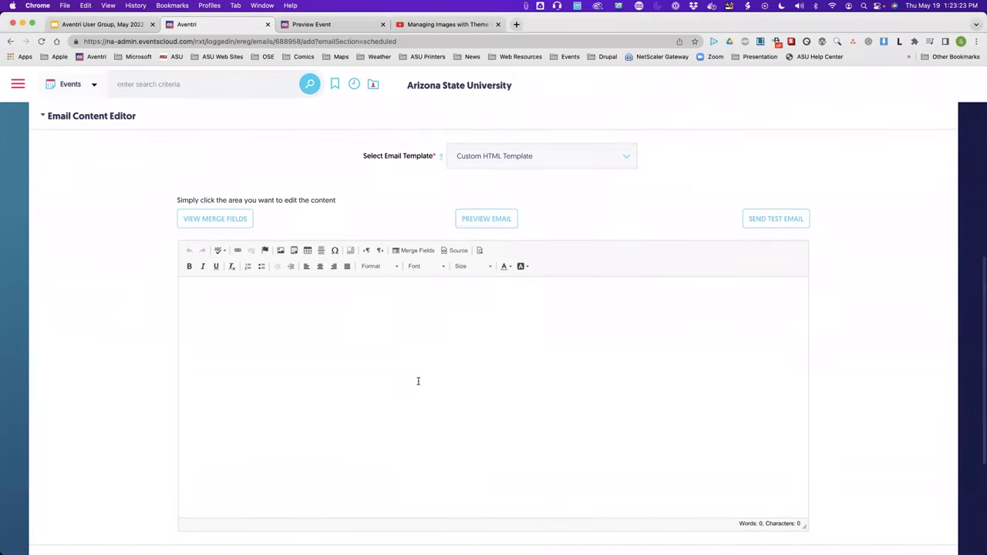
{"action": "left_click", "coordinate": [457, 253]}
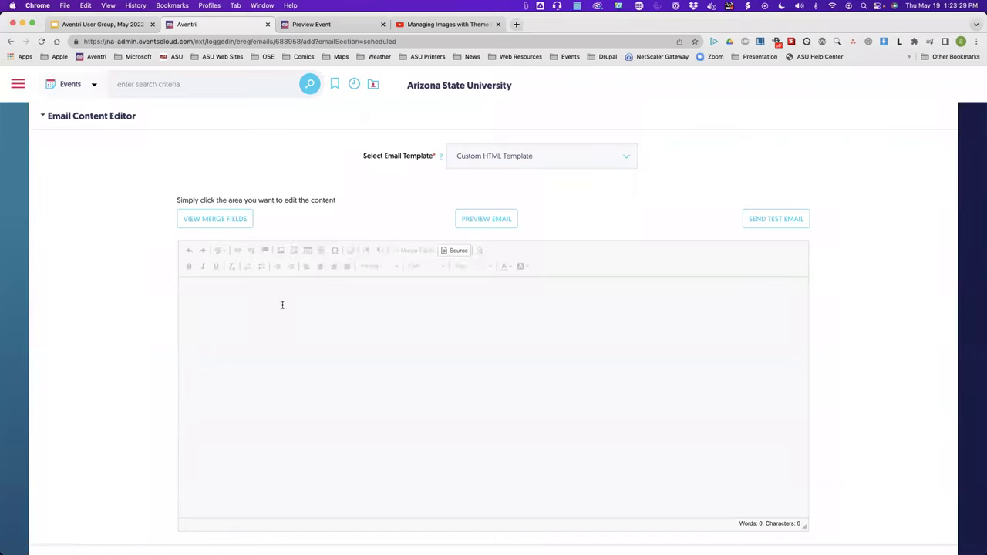
{"action": "key", "text": "super+v"}
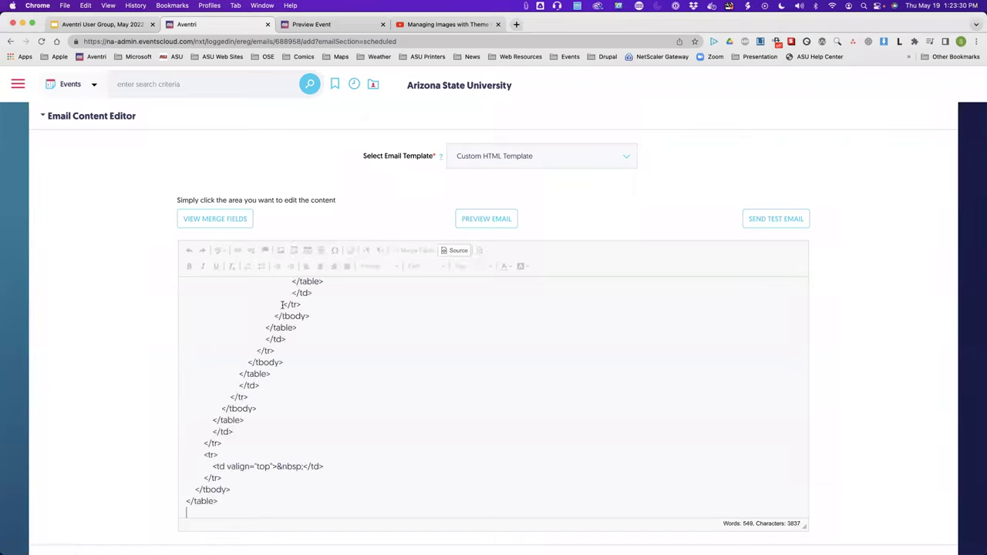
{"action": "left_click", "coordinate": [458, 250]}
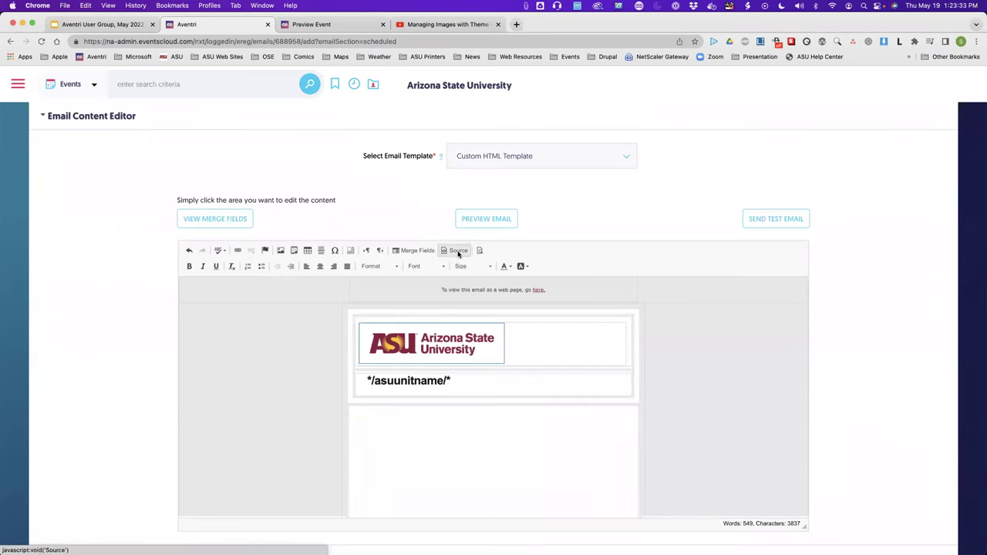
Examine the pasted logo, banner image and merge-field text in the new email's content.
{"action": "scroll", "coordinate": [293, 410], "scroll_direction": "down", "scroll_amount": 3}
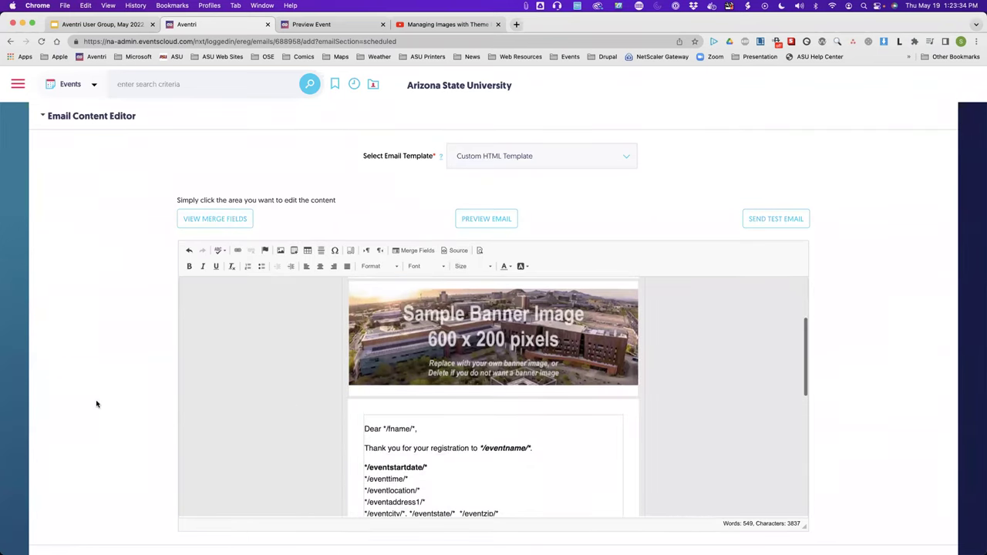
{"action": "scroll", "coordinate": [319, 434], "scroll_direction": "down", "scroll_amount": 3}
{"action": "scroll", "coordinate": [318, 435], "scroll_direction": "up", "scroll_amount": 5}
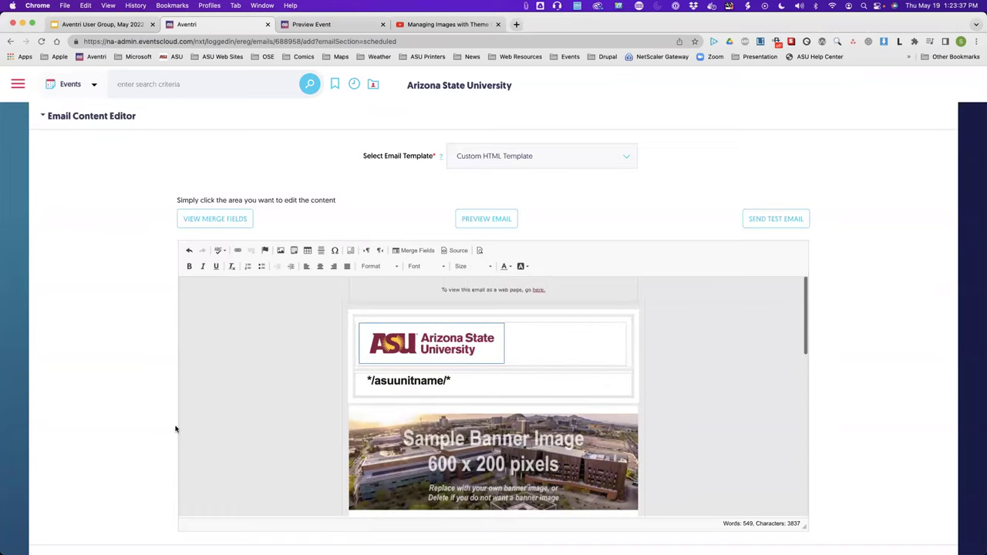
{"action": "scroll", "coordinate": [154, 416], "scroll_direction": "down", "scroll_amount": 2}
{"action": "scroll", "coordinate": [441, 320], "scroll_direction": "down", "scroll_amount": 4}
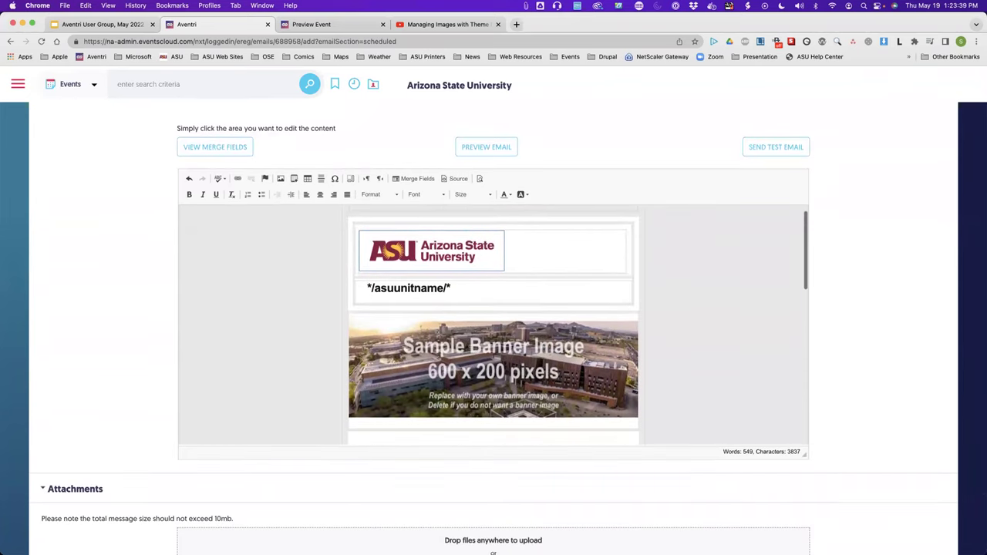
{"action": "scroll", "coordinate": [437, 333], "scroll_direction": "up", "scroll_amount": 3}
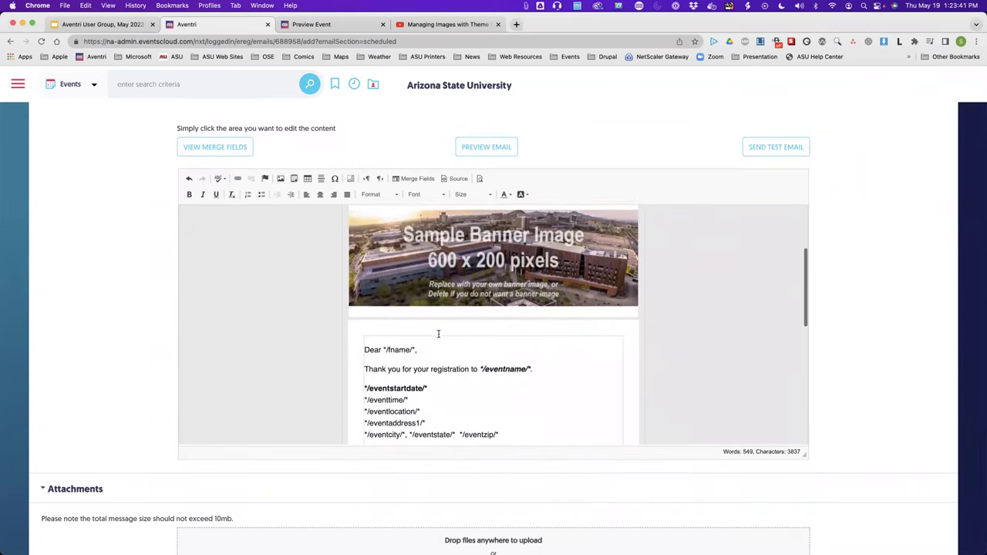
{"action": "scroll", "coordinate": [138, 348], "scroll_direction": "up", "scroll_amount": 5}
{"action": "scroll", "coordinate": [140, 349], "scroll_direction": "up", "scroll_amount": 5}
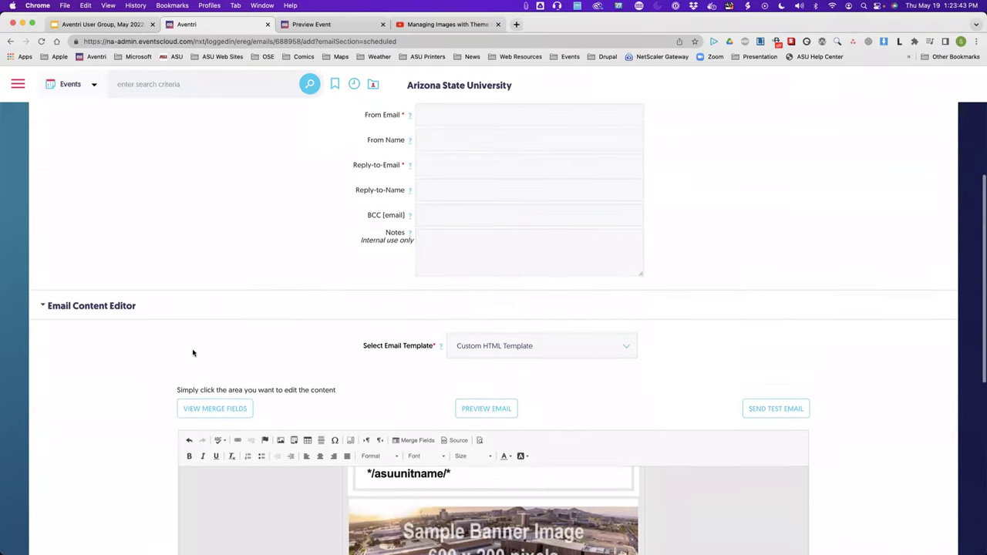
Fill in both the From Name and Reply-to-Name with "<Your Unit Name>" from the clipboard history.
{"action": "scroll", "coordinate": [243, 352], "scroll_direction": "up", "scroll_amount": 2}
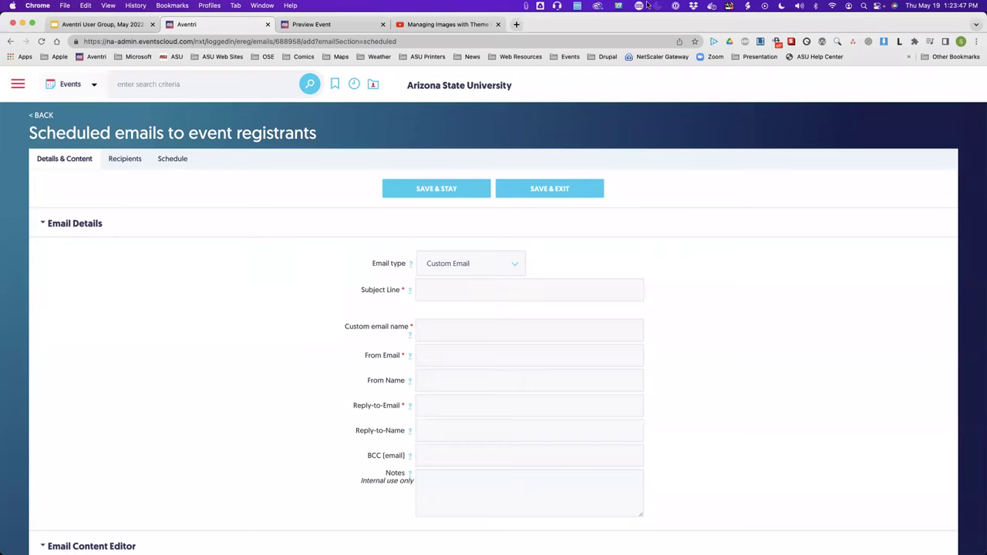
{"action": "left_click", "coordinate": [527, 6]}
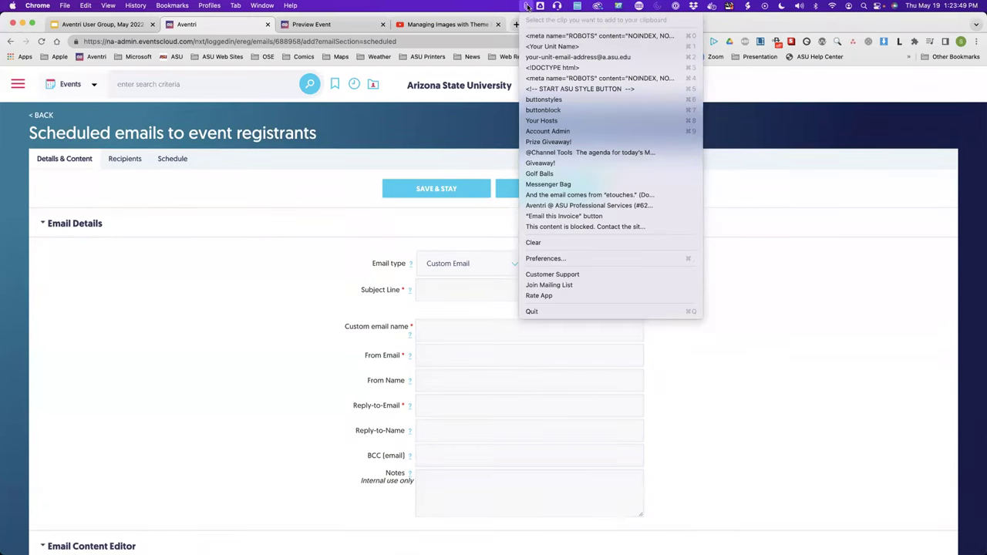
{"action": "left_click", "coordinate": [548, 184]}
{"action": "left_click", "coordinate": [453, 380]}
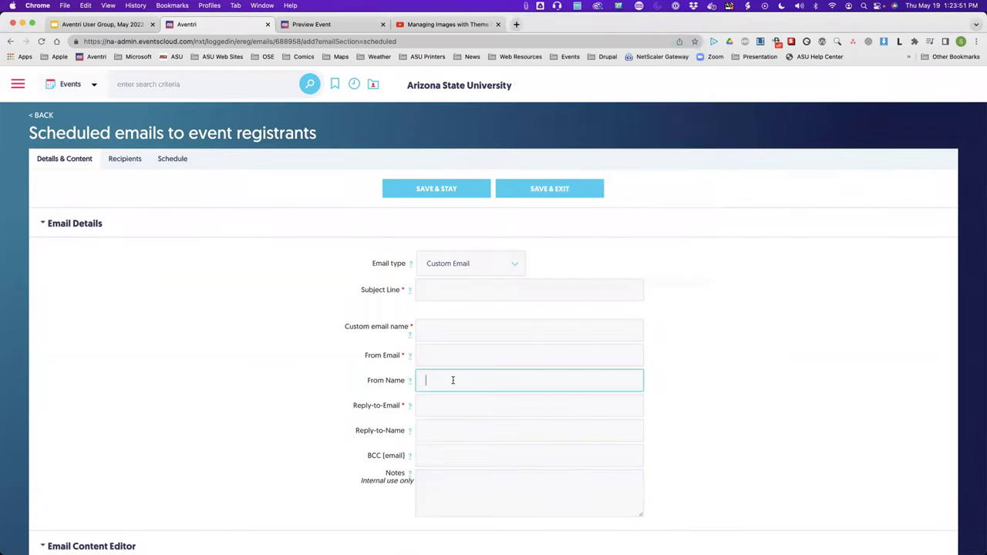
{"action": "type", "text": "<Your Unit Name>"}
{"action": "left_click", "coordinate": [439, 430]}
{"action": "type", "text": "<Your Unit Name>"}
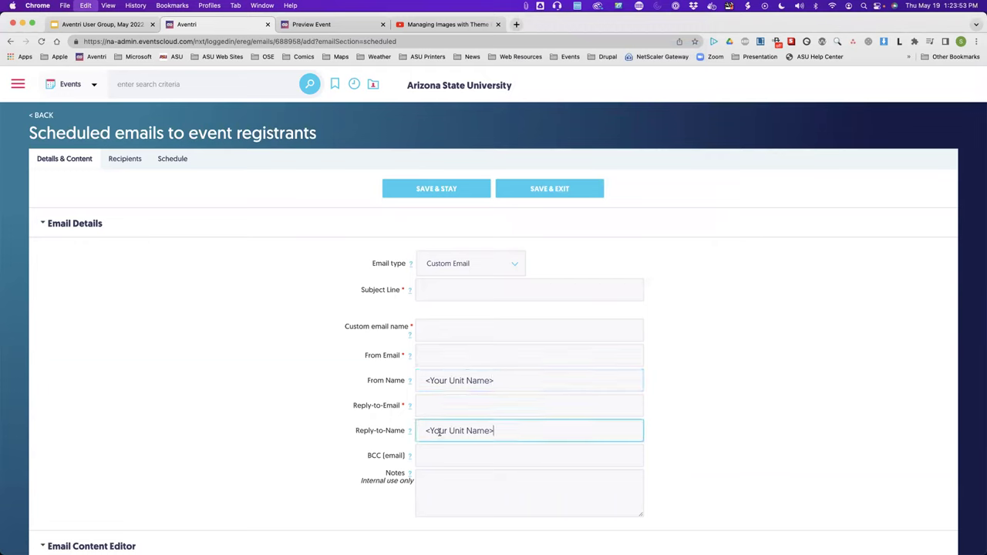
Fill in From Email and Reply-to-Email with the unit's address from the clipboard history, removing "a." from the reply-to domain.
{"action": "left_click", "coordinate": [526, 5]}
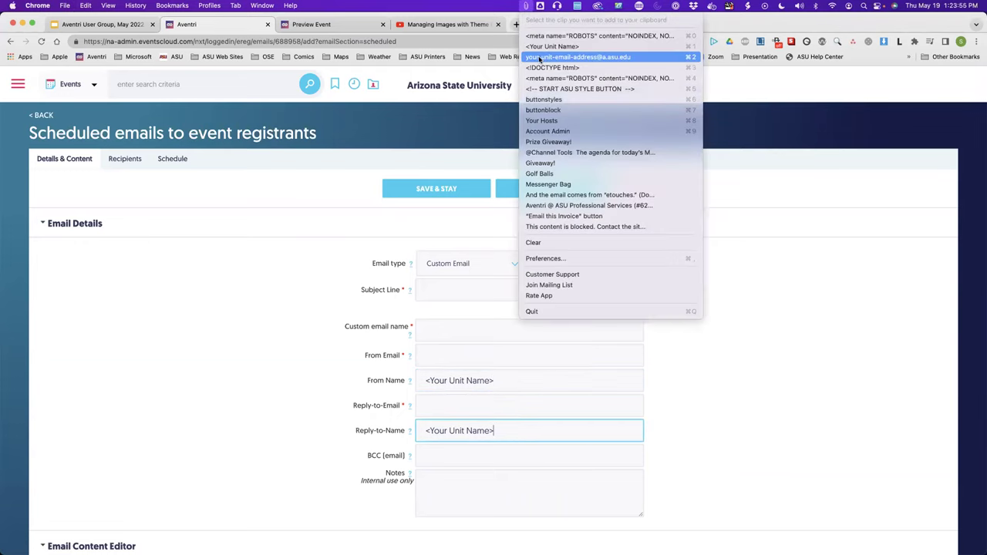
{"action": "left_click", "coordinate": [443, 363]}
{"action": "left_click", "coordinate": [434, 358]}
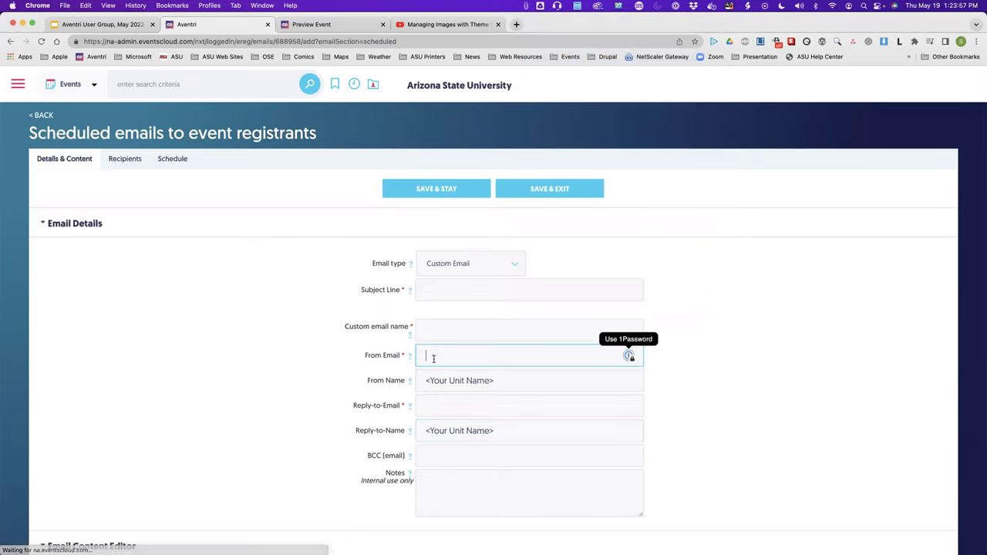
{"action": "key", "text": "super+v"}
{"action": "left_click", "coordinate": [434, 404]}
{"action": "key", "text": "super+v"}
{"action": "left_click", "coordinate": [529, 406]}
{"action": "key", "text": "BackSpace"}
{"action": "key", "text": "BackSpace"}
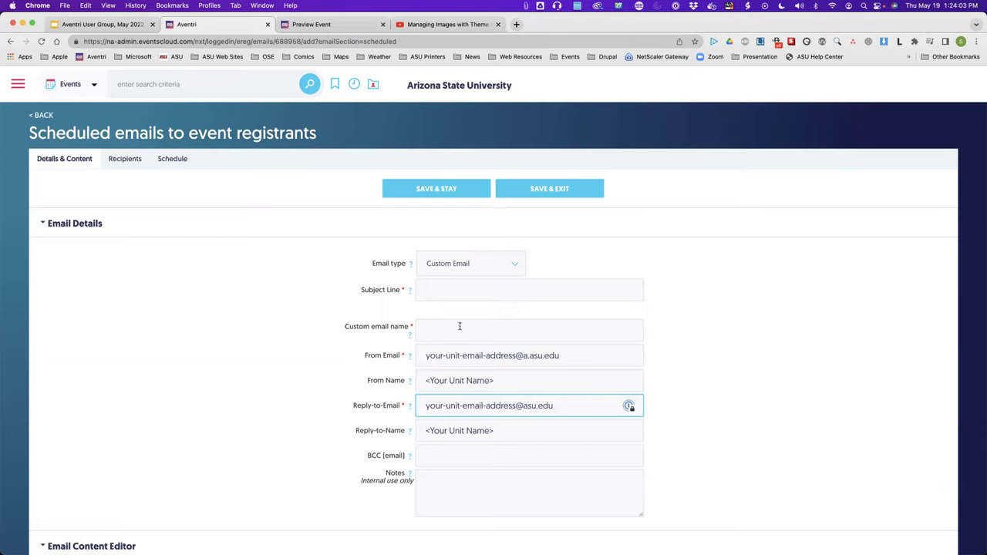
Enter "Here is my new email" as the subject line and copy it into the custom email name.
{"action": "left_click", "coordinate": [452, 290]}
{"action": "type", "text": "Here is my"}
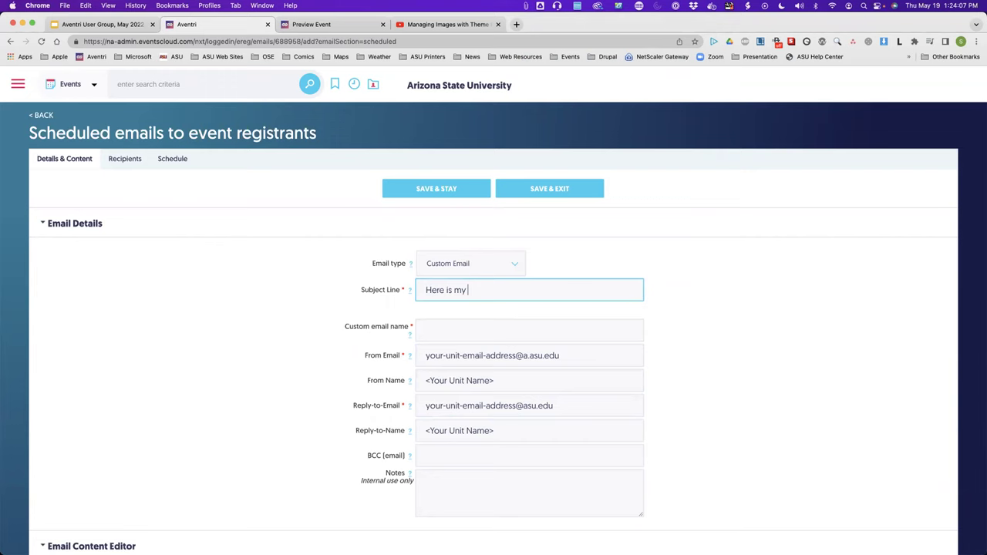
{"action": "type", "text": " new email"}
{"action": "key", "text": "super+1"}
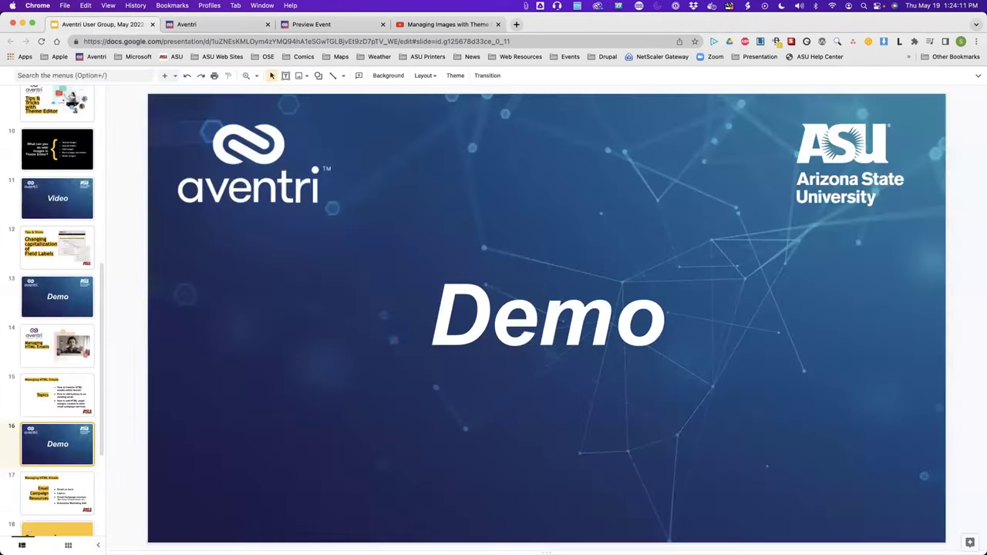
{"action": "left_click", "coordinate": [226, 29]}
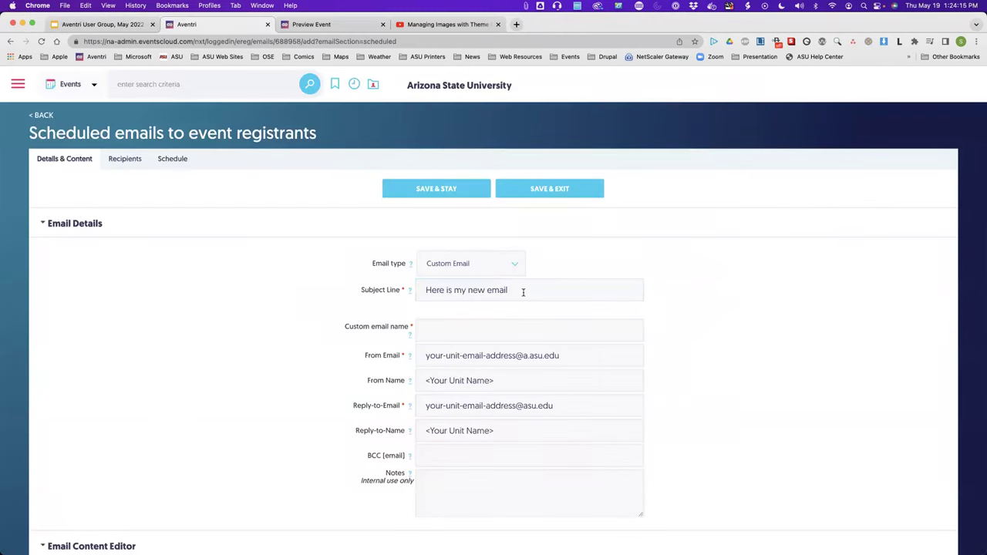
{"action": "triple_click", "coordinate": [523, 292]}
{"action": "key", "text": "super+c"}
{"action": "left_click", "coordinate": [440, 333]}
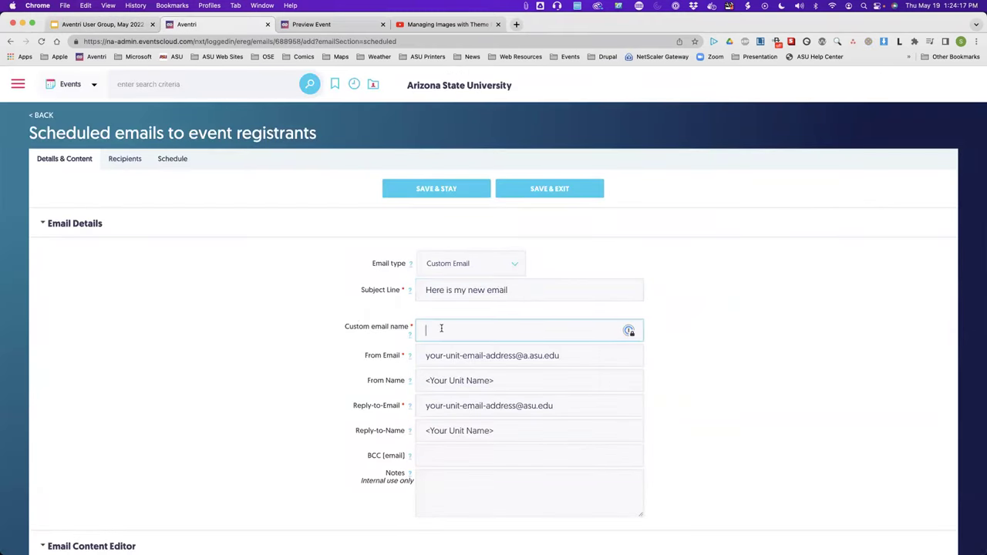
{"action": "key", "text": "super+v"}
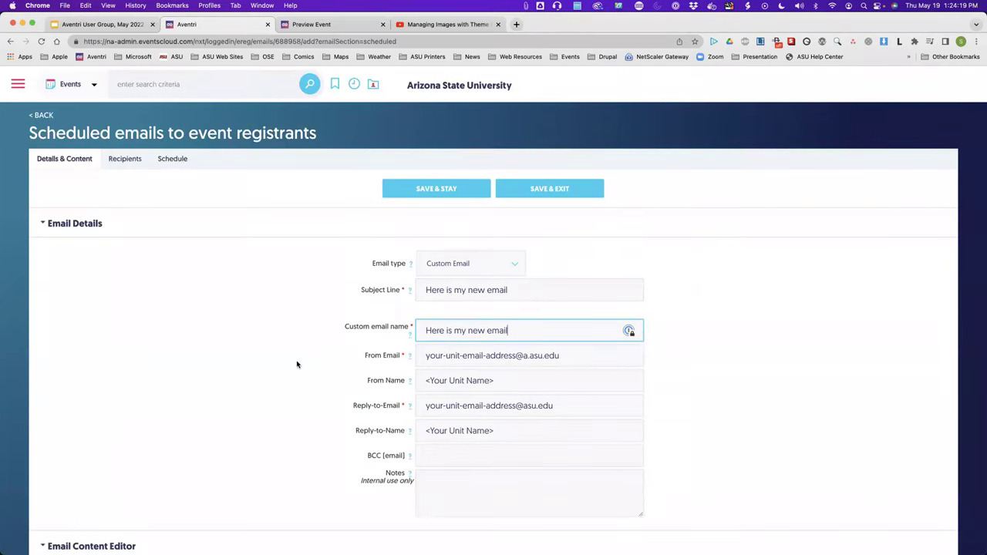
Save the new scheduled email, reloading the page if it stays blank, and return to the scheduled emails list.
{"action": "left_click", "coordinate": [552, 193]}
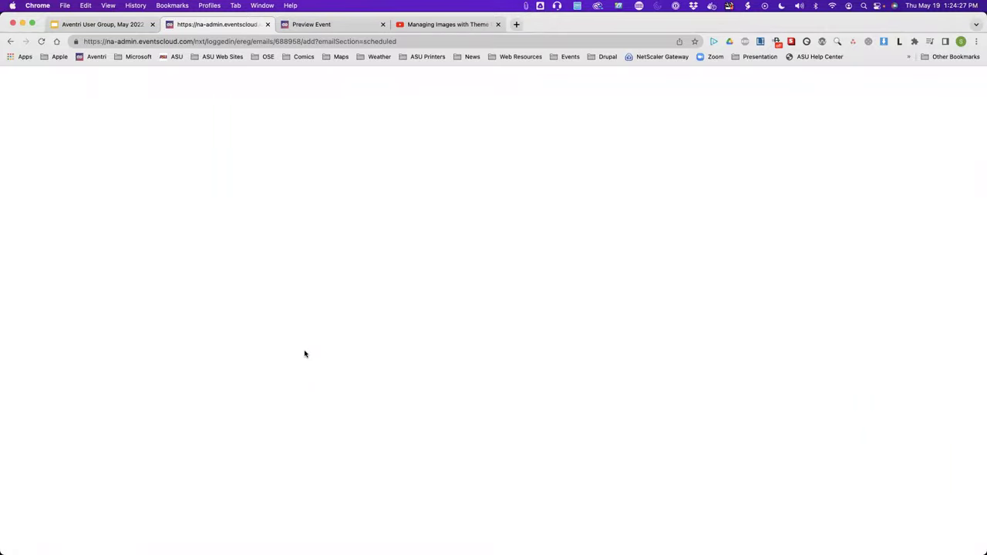
{"action": "left_click", "coordinate": [41, 43]}
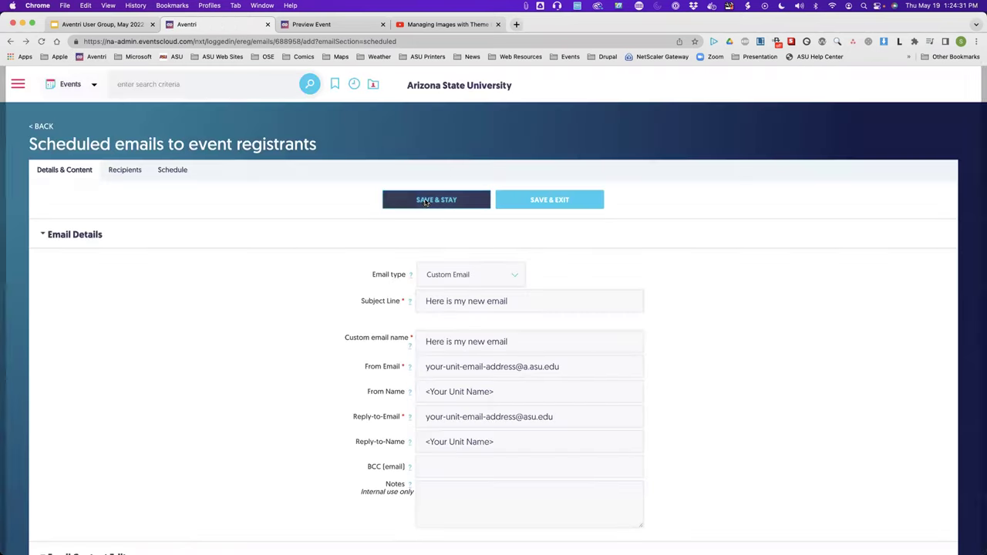
{"action": "left_click", "coordinate": [424, 202]}
{"action": "left_click", "coordinate": [44, 127]}
{"action": "scroll", "coordinate": [230, 368], "scroll_direction": "down", "scroll_amount": 3}
{"action": "scroll", "coordinate": [230, 368], "scroll_direction": "down", "scroll_amount": 2}
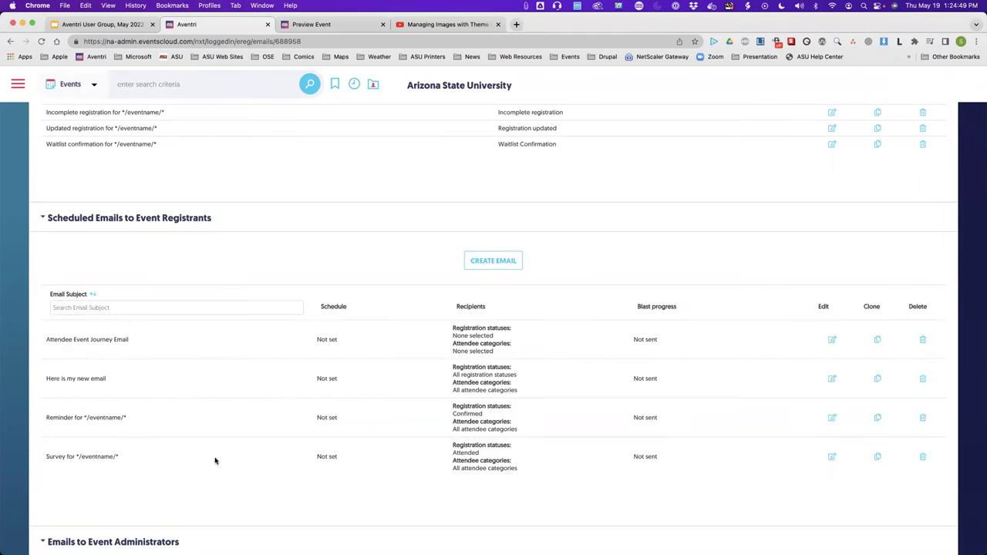
Open the Incomplete registration system email's HTML source and find the START ASU STYLE BUTTON comment by searching for "button".
{"action": "scroll", "coordinate": [219, 461], "scroll_direction": "up", "scroll_amount": 9}
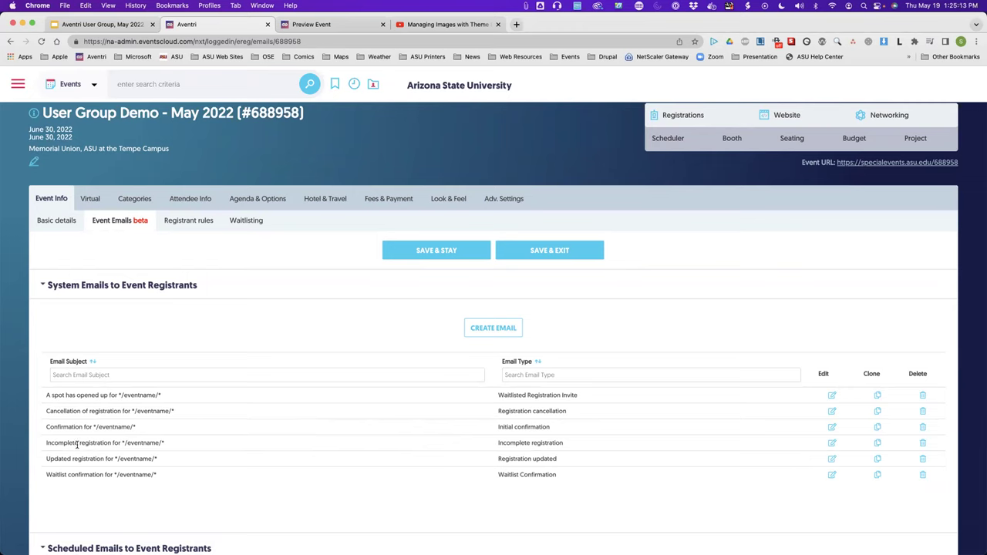
{"action": "left_click", "coordinate": [832, 443]}
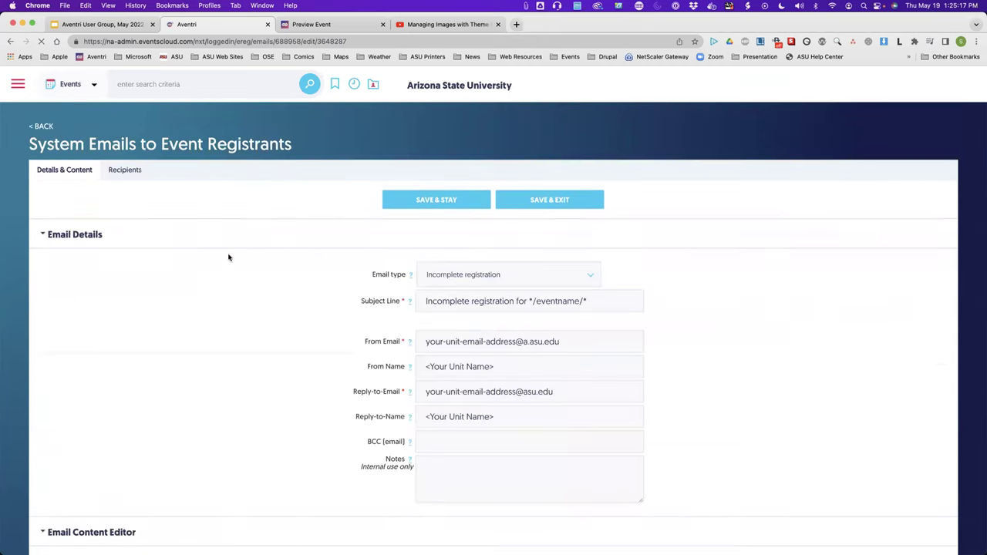
{"action": "scroll", "coordinate": [208, 303], "scroll_direction": "down", "scroll_amount": 10}
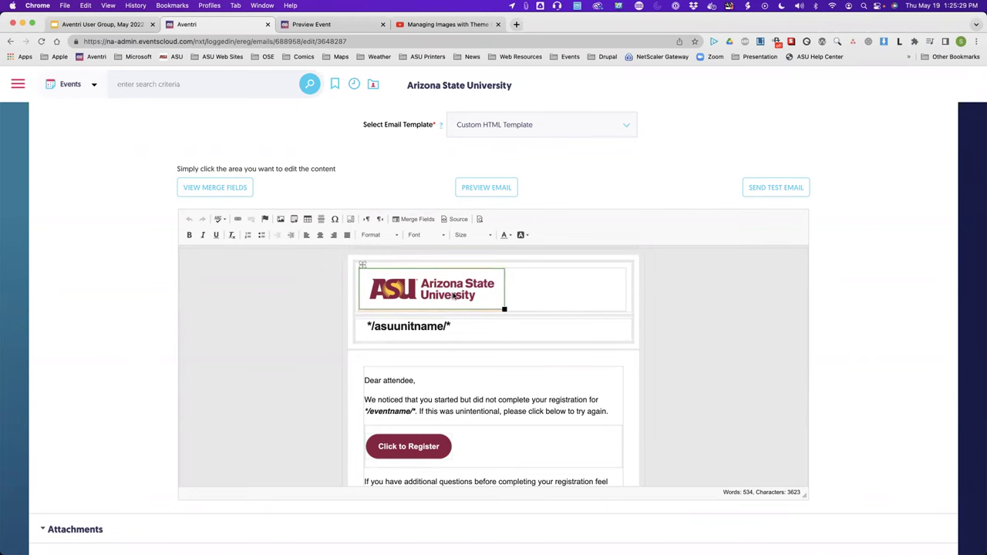
{"action": "left_click", "coordinate": [462, 222]}
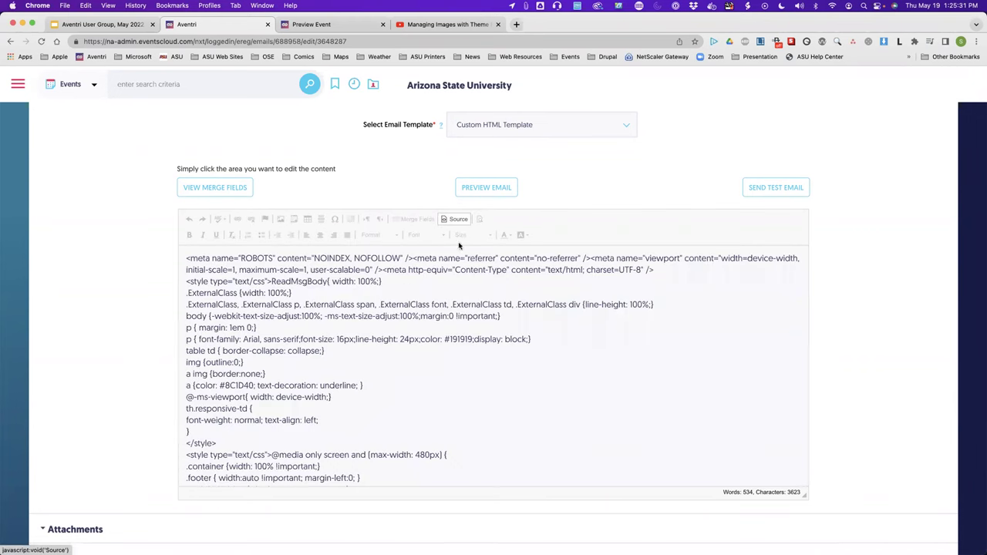
{"action": "key", "text": "super+f"}
{"action": "type", "text": "button"}
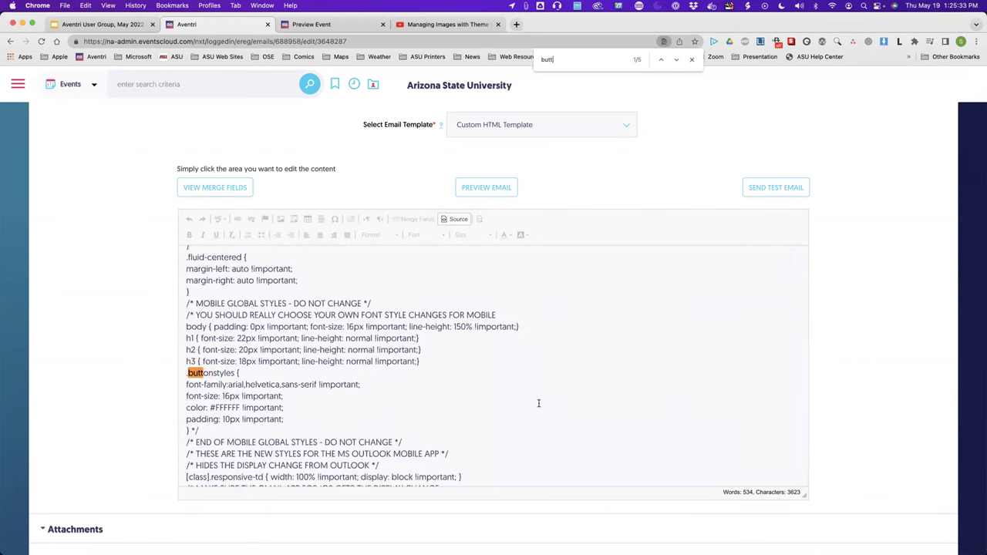
{"action": "left_click", "coordinate": [677, 60]}
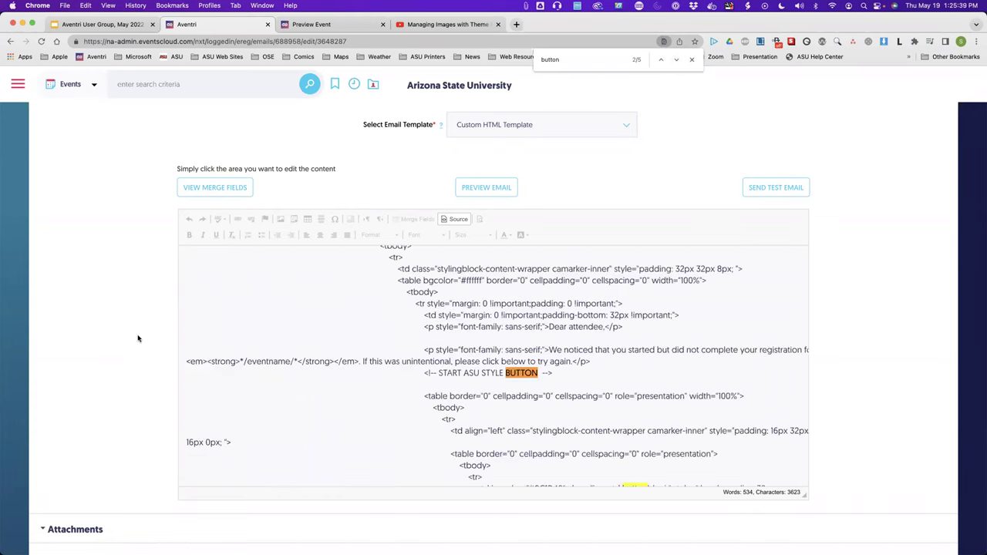
Enlarge the source editor and copy the whole block from the START ASU STYLE BUTTON comment through the END ASU STYLE BUTTON comment.
{"action": "scroll", "coordinate": [139, 342], "scroll_direction": "down", "scroll_amount": 2}
{"action": "triple_click", "coordinate": [449, 311]}
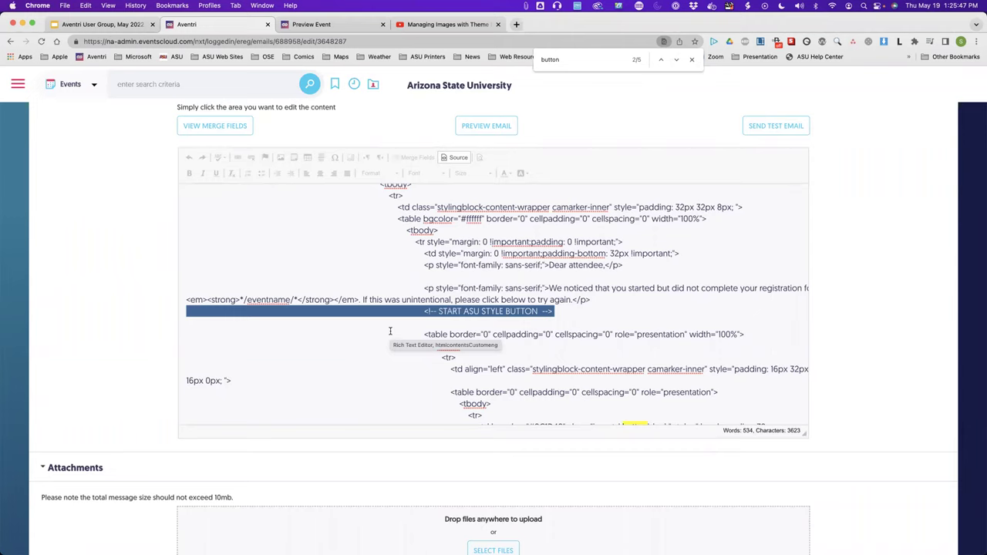
{"action": "scroll", "coordinate": [390, 331], "scroll_direction": "down", "scroll_amount": 3}
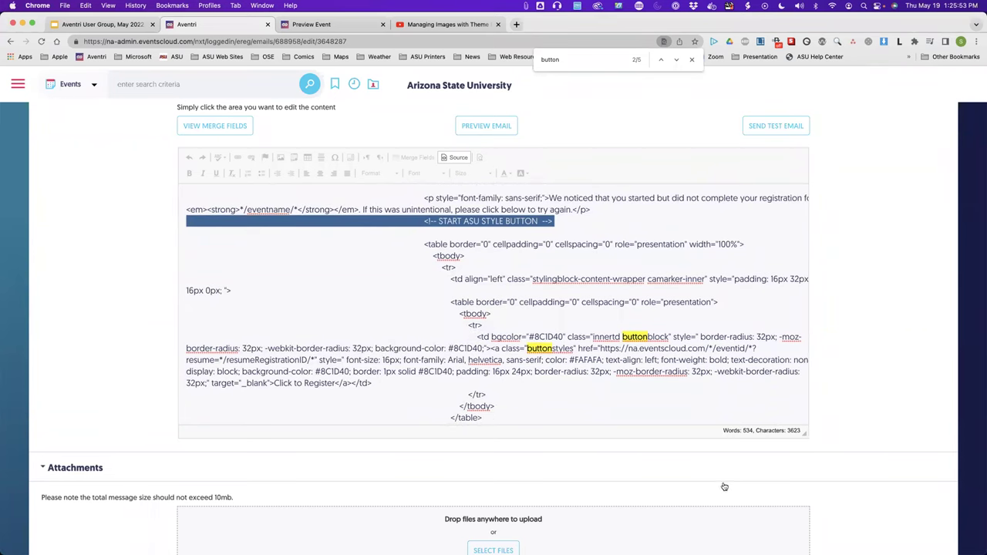
{"action": "left_click_drag", "start_coordinate": [804, 434], "coordinate": [813, 533]}
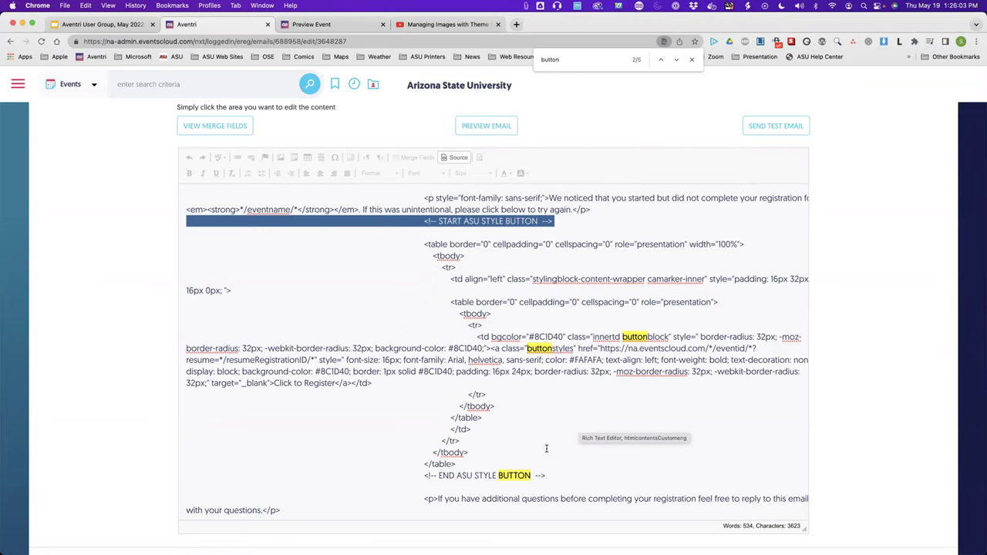
{"action": "scroll", "coordinate": [546, 477], "scroll_direction": "down", "scroll_amount": 1}
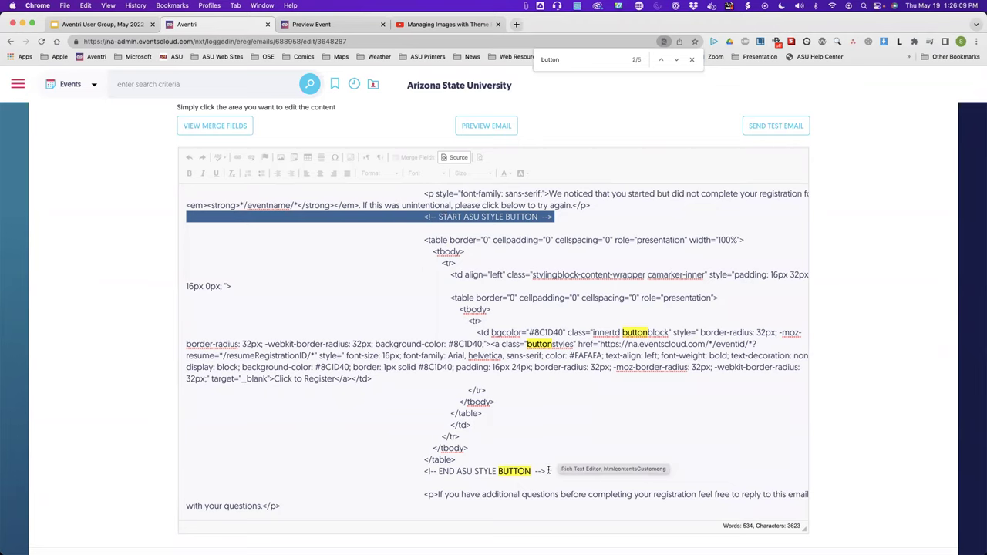
{"action": "left_click_drag", "start_coordinate": [546, 471], "coordinate": [185, 218]}
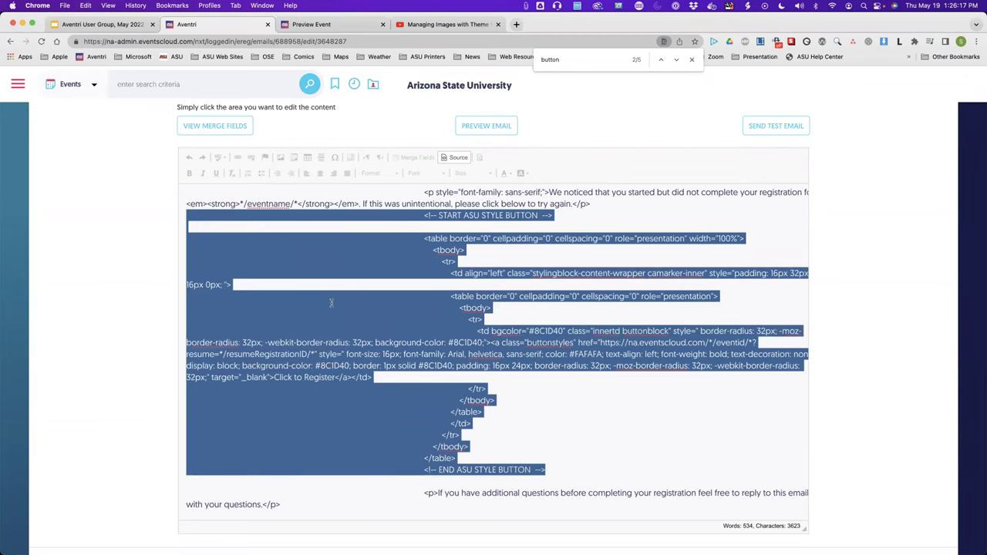
Leave the Incomplete registration email and open the scheduled "Survey for */eventname/*" email for editing.
{"action": "scroll", "coordinate": [127, 319], "scroll_direction": "up", "scroll_amount": 10}
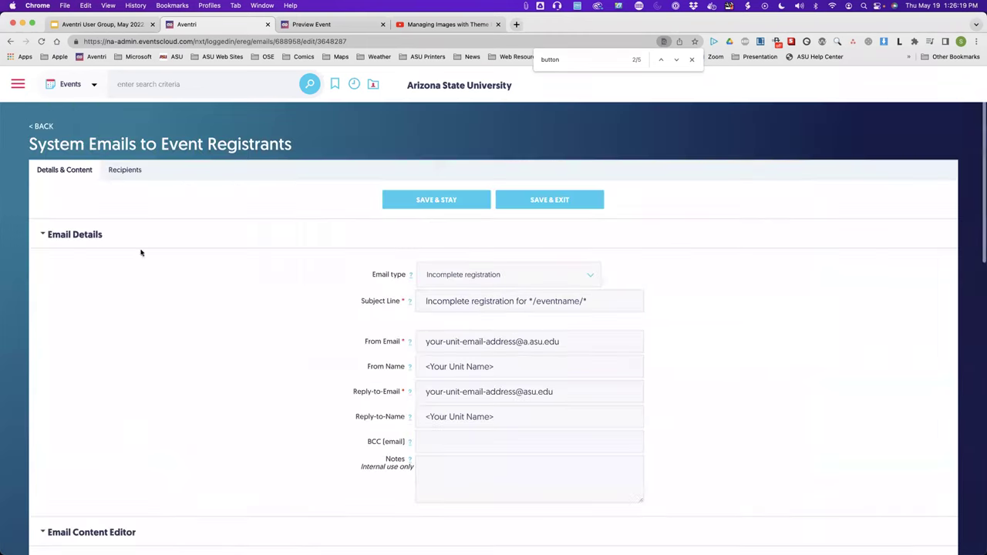
{"action": "left_click", "coordinate": [37, 125]}
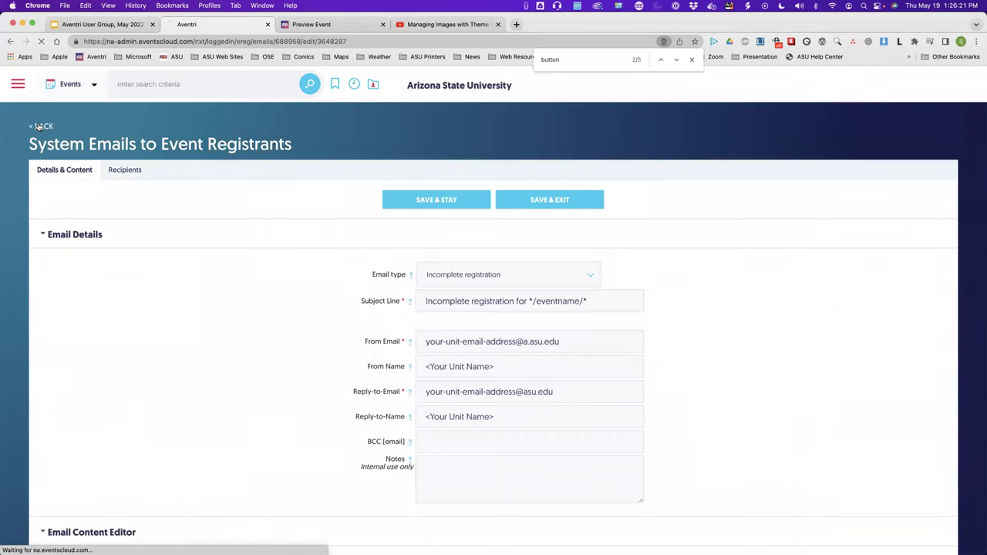
{"action": "scroll", "coordinate": [257, 335], "scroll_direction": "down", "scroll_amount": 5}
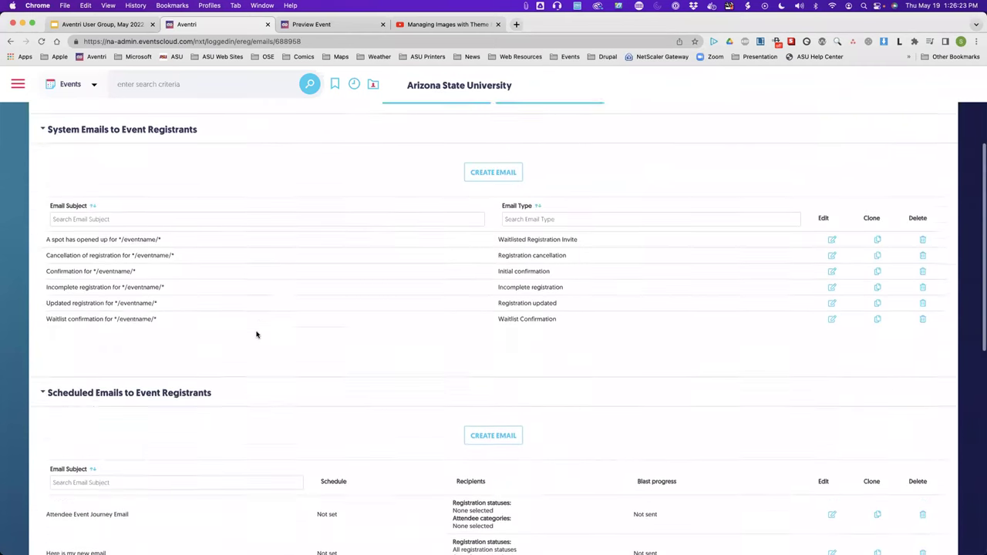
{"action": "scroll", "coordinate": [256, 334], "scroll_direction": "down", "scroll_amount": 3}
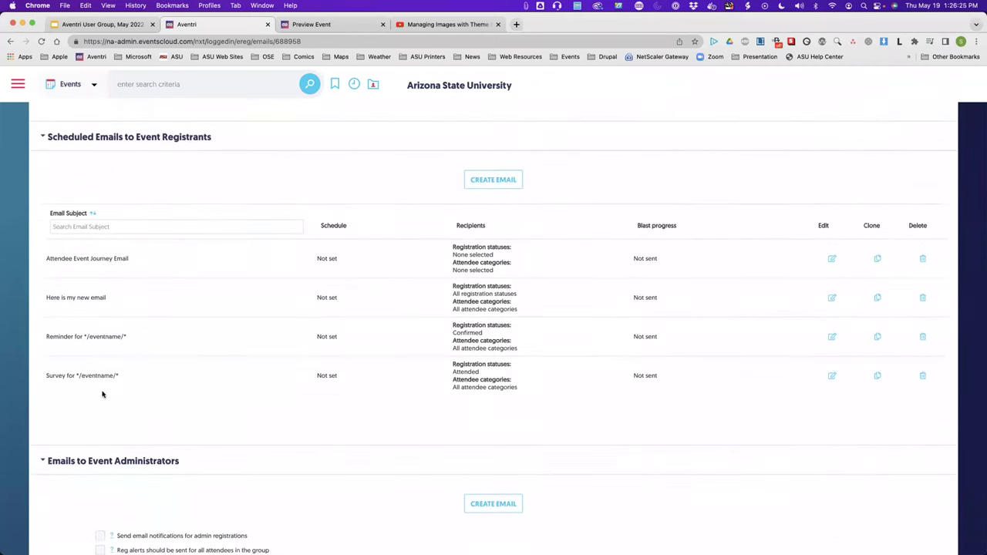
{"action": "left_click", "coordinate": [832, 376]}
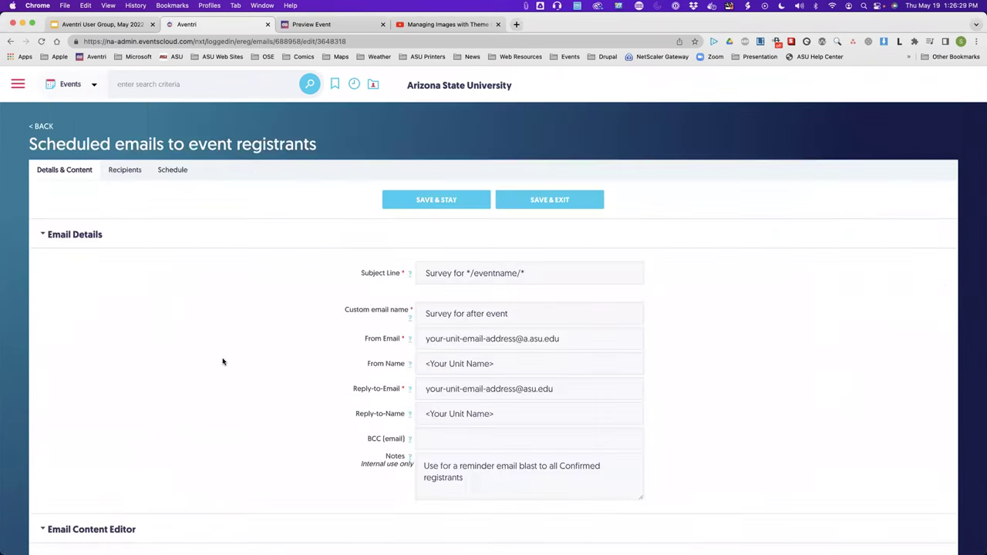
Add a placeholder paragraph "XXX" below the "To fill out the survey, click the button below." line in the email content.
{"action": "scroll", "coordinate": [197, 378], "scroll_direction": "down", "scroll_amount": 10}
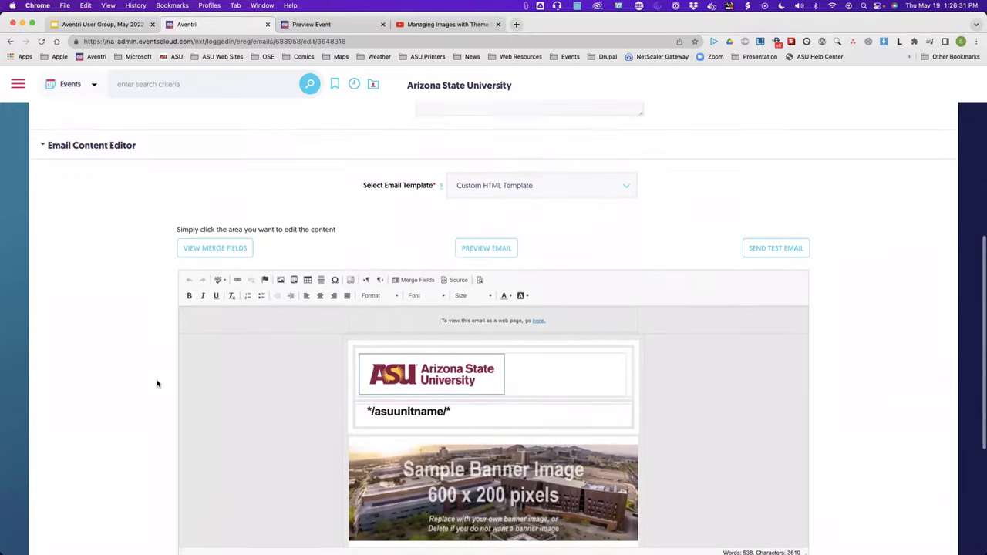
{"action": "scroll", "coordinate": [158, 383], "scroll_direction": "down", "scroll_amount": 1}
{"action": "scroll", "coordinate": [496, 326], "scroll_direction": "down", "scroll_amount": 5}
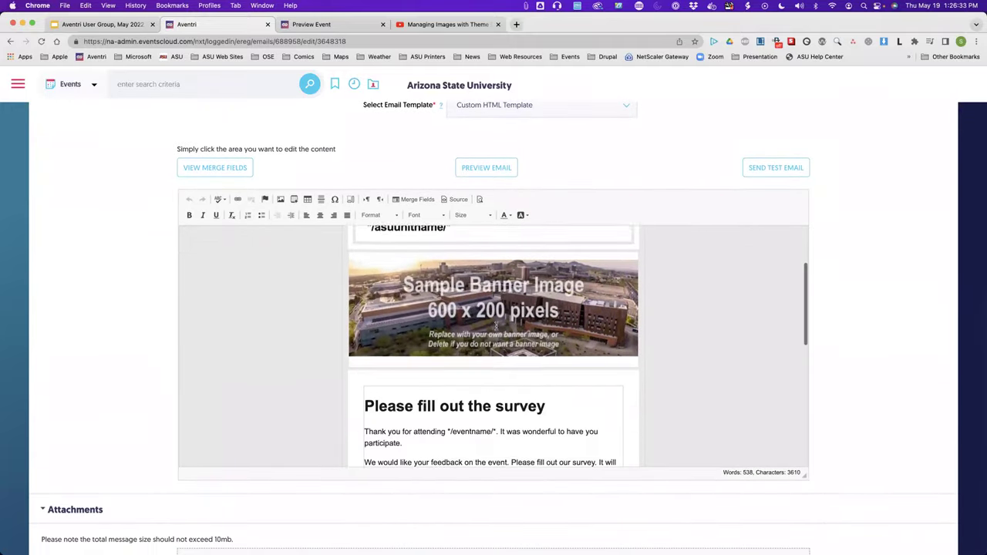
{"action": "scroll", "coordinate": [496, 326], "scroll_direction": "down", "scroll_amount": 3}
{"action": "scroll", "coordinate": [122, 337], "scroll_direction": "down", "scroll_amount": 1}
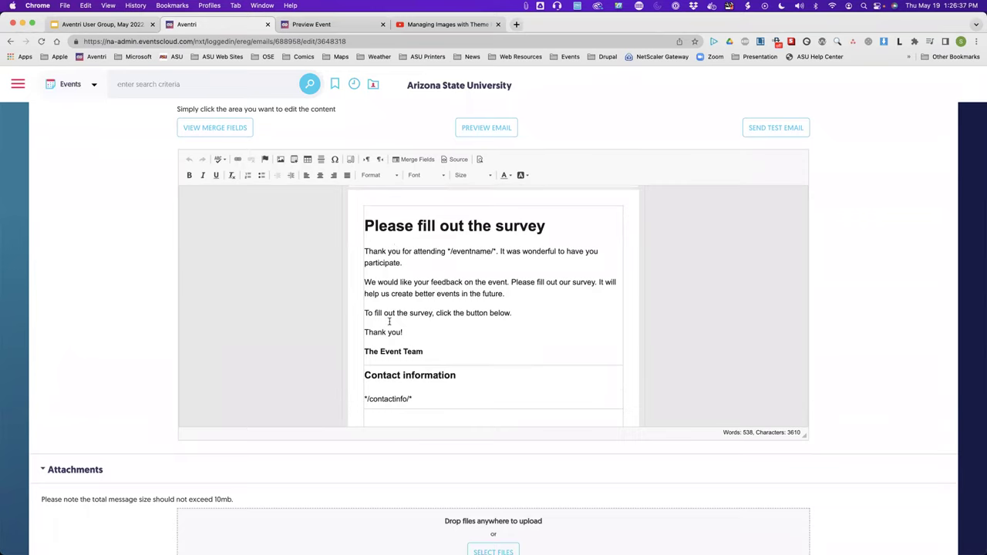
{"action": "left_click", "coordinate": [518, 312]}
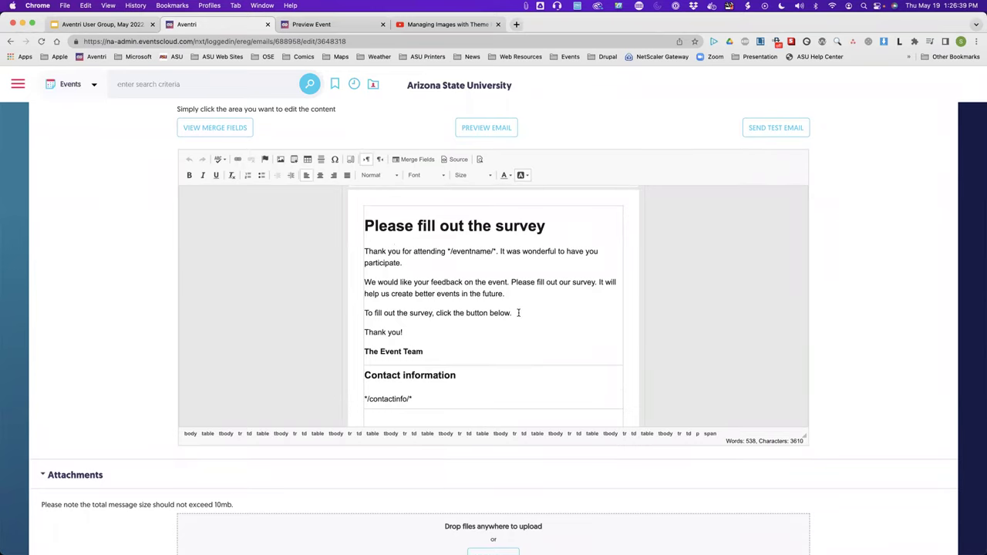
{"action": "key", "text": "Return"}
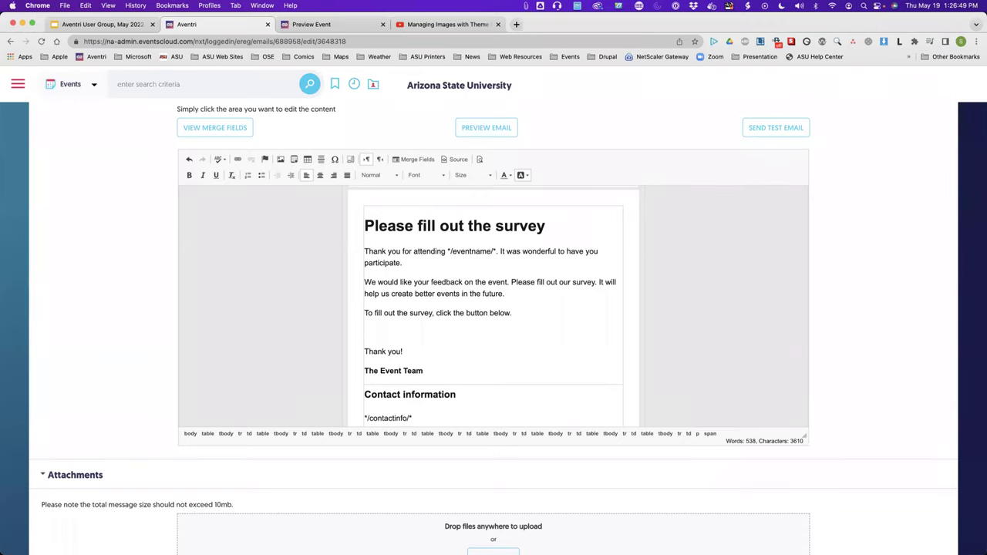
{"action": "type", "text": "XXX"}
In the survey email's HTML source, replace the "XXX" placeholder paragraph with the copied ASU style button block and return to the visual editor.
{"action": "left_click", "coordinate": [458, 161]}
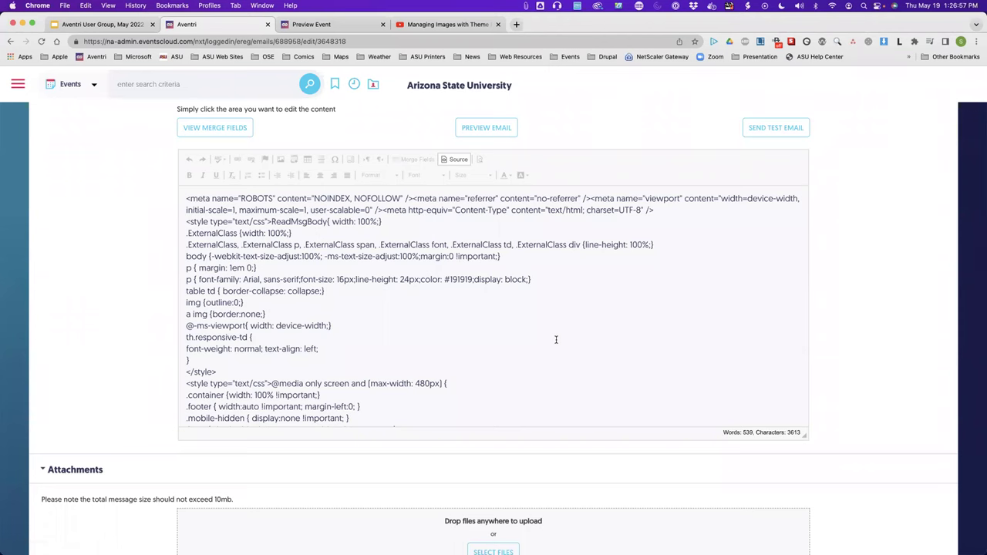
{"action": "key", "text": "super+f"}
{"action": "type", "text": "xxx"}
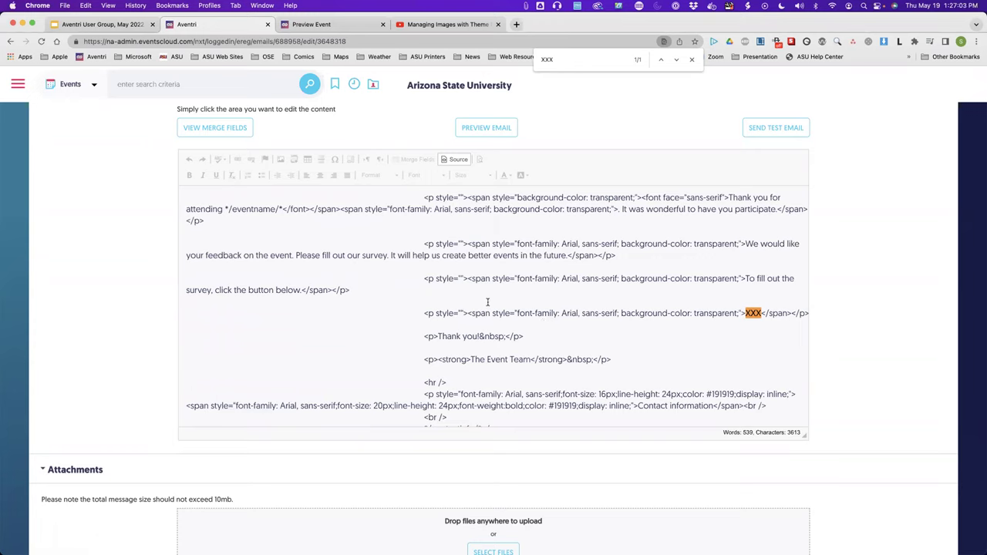
{"action": "triple_click", "coordinate": [435, 313]}
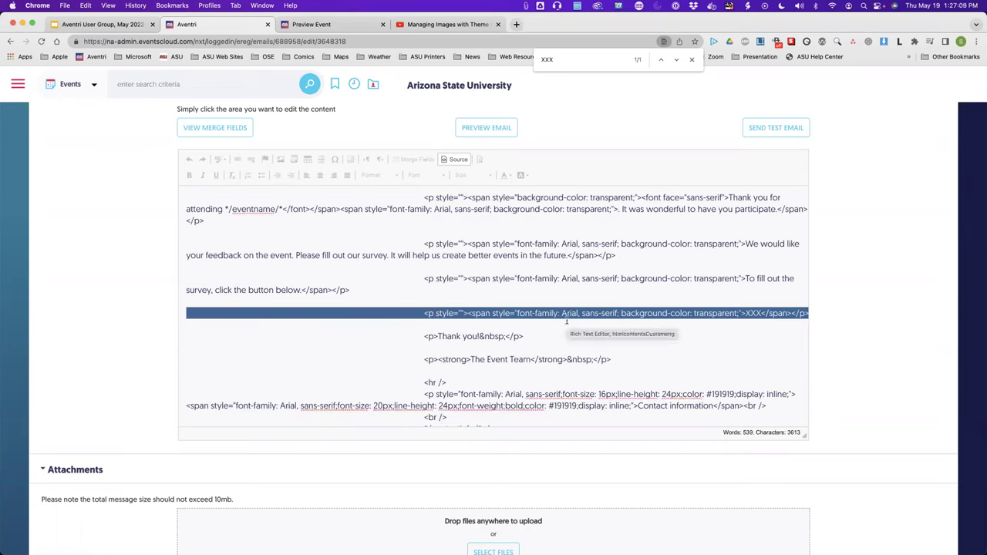
{"action": "key", "text": "super+v"}
{"action": "scroll", "coordinate": [447, 360], "scroll_direction": "down", "scroll_amount": 2}
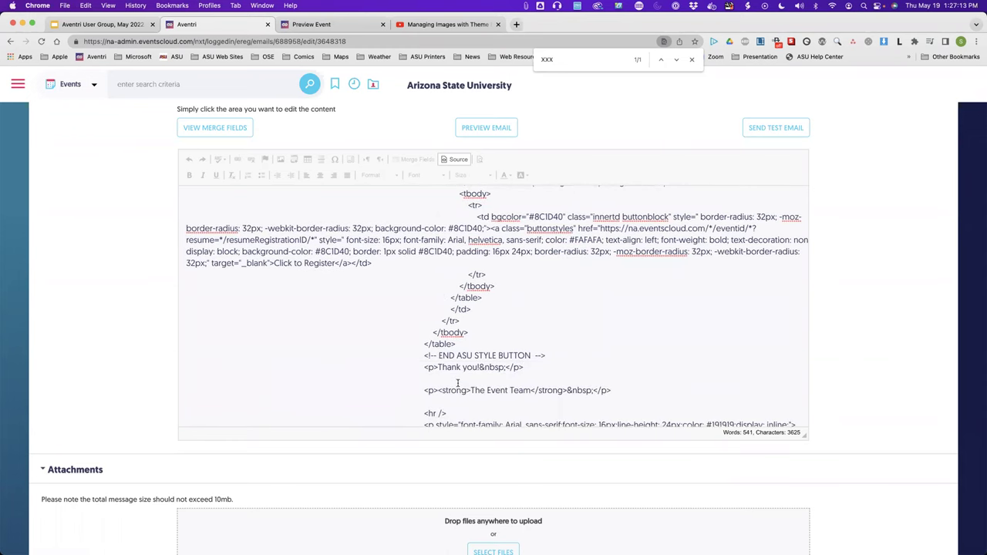
{"action": "scroll", "coordinate": [457, 383], "scroll_direction": "up", "scroll_amount": 5}
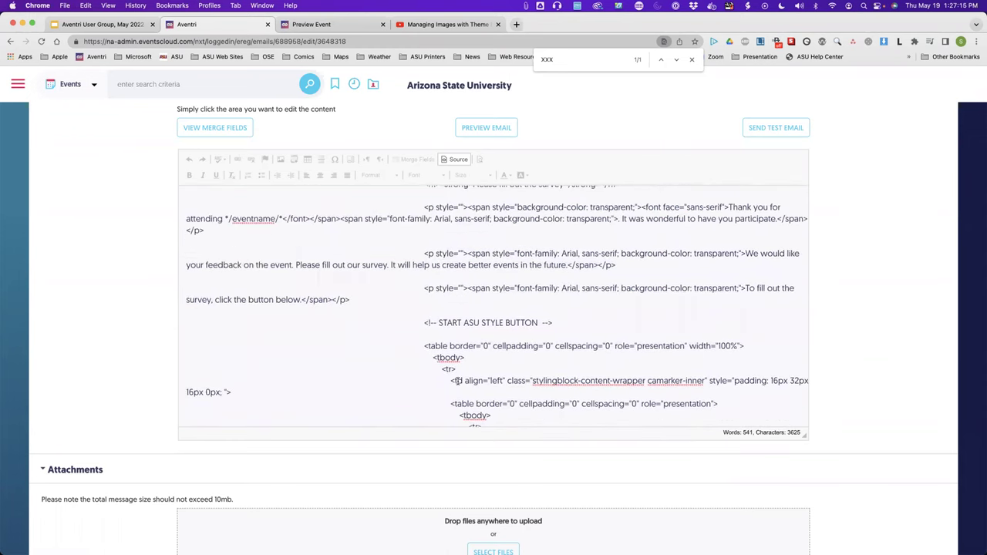
{"action": "left_click", "coordinate": [458, 160]}
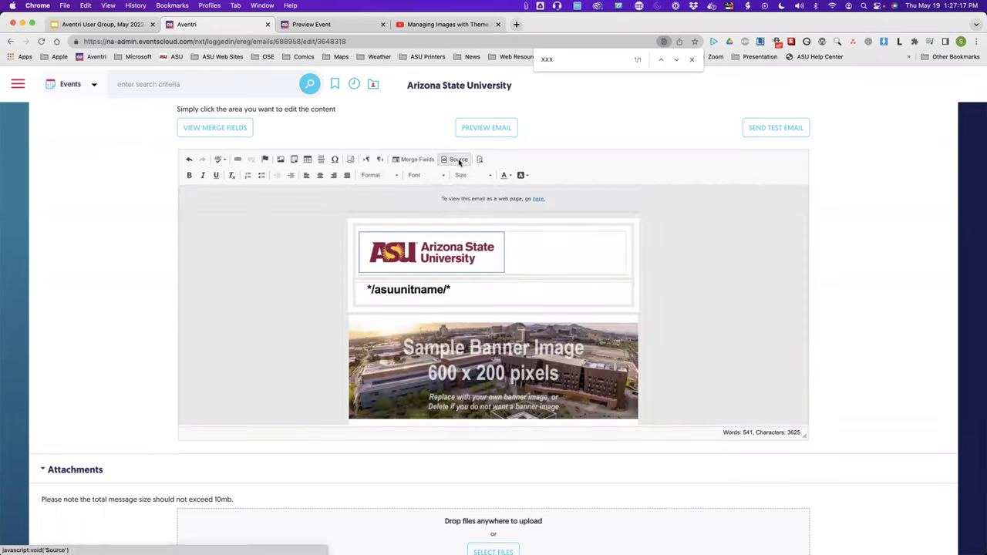
{"action": "scroll", "coordinate": [462, 324], "scroll_direction": "down", "scroll_amount": 5}
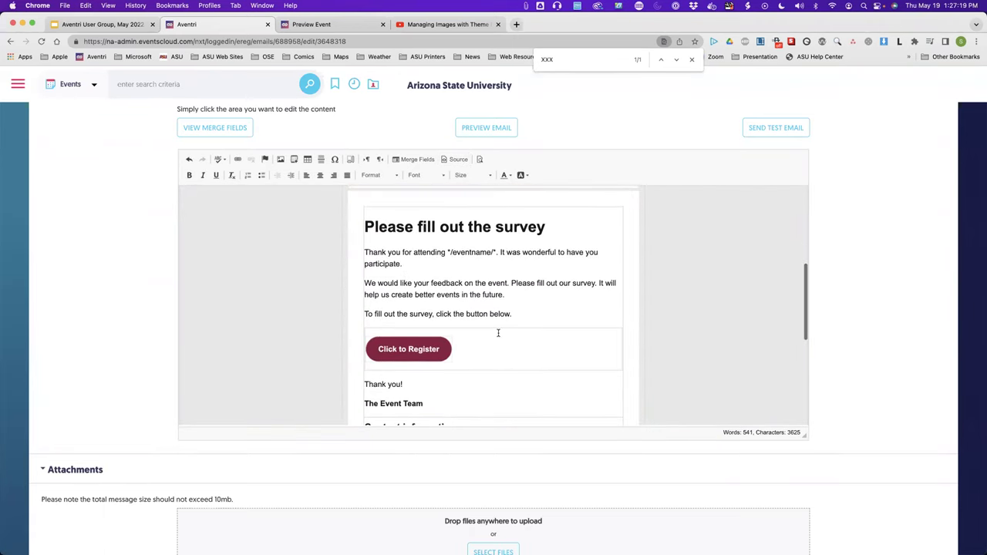
Change the "Click to Register" button's link display text to "Click to Begin Survey".
{"action": "double_click", "coordinate": [420, 349]}
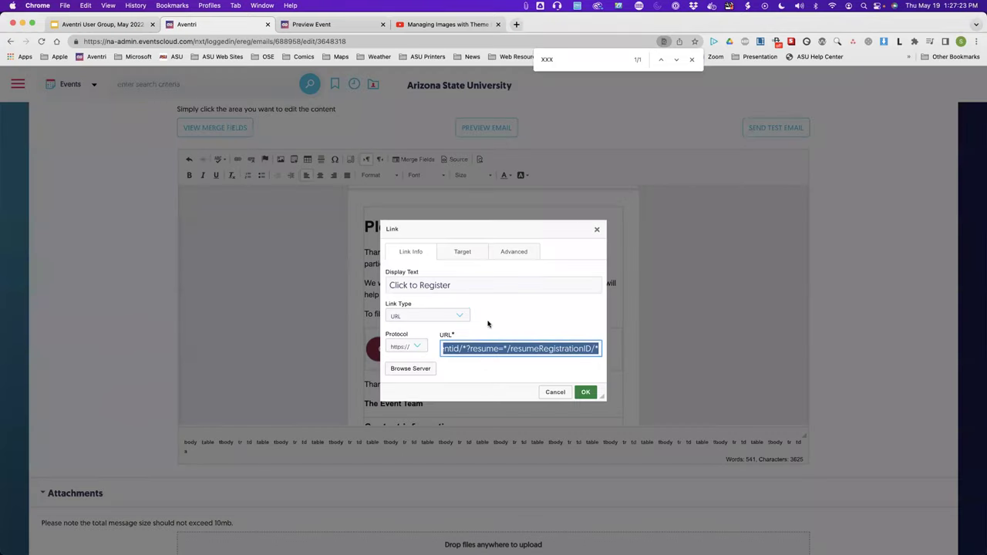
{"action": "double_click", "coordinate": [429, 285]}
{"action": "type", "text": "Begin Siu"}
{"action": "key", "text": "BackSpace"}
{"action": "key", "text": "BackSpace"}
{"action": "type", "text": "urvey"}
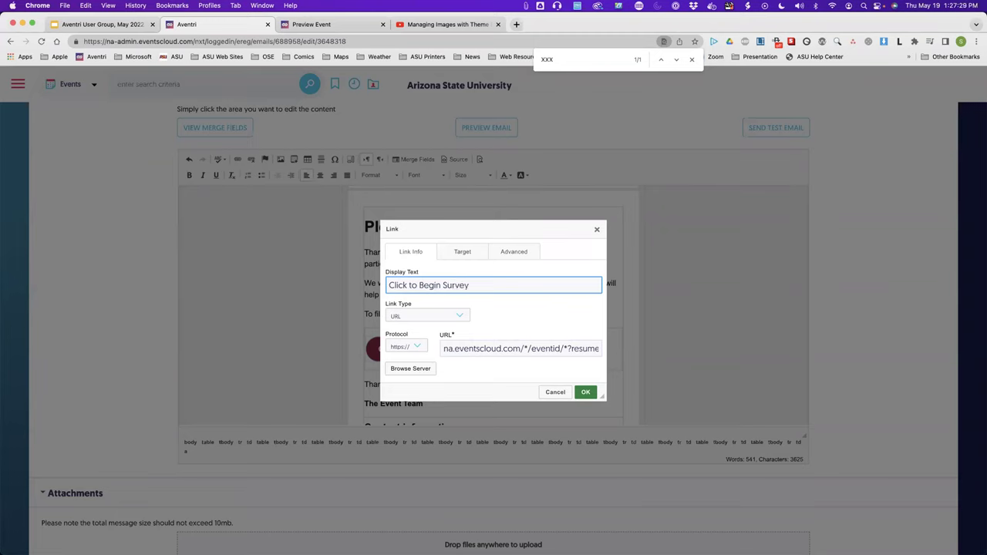
Set the button link's URL to aventri.asu.edu and apply the link changes.
{"action": "left_click", "coordinate": [490, 347]}
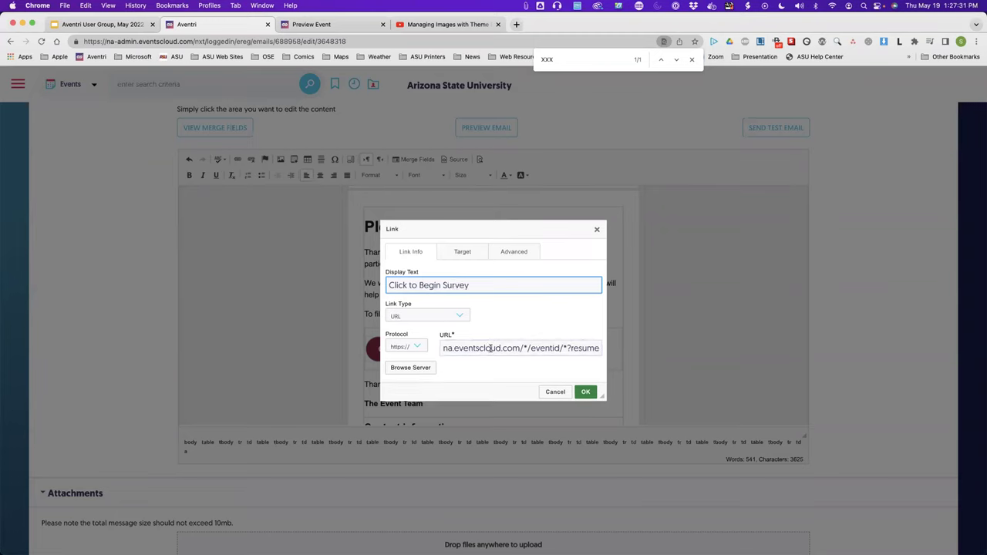
{"action": "triple_click", "coordinate": [491, 347]}
{"action": "type", "text": "aventri.asu."}
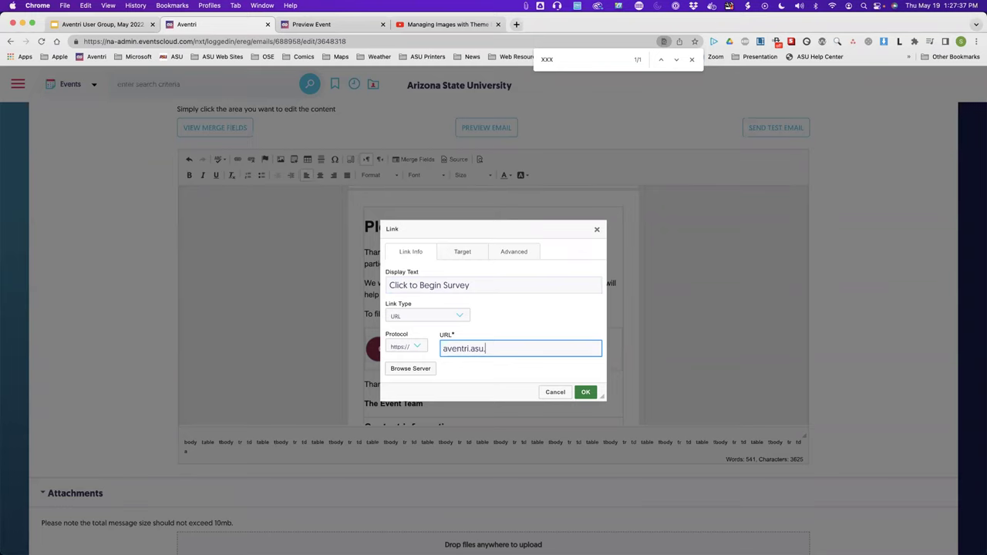
{"action": "key", "text": "BackSpace"}
{"action": "key", "text": "BackSpace"}
{"action": "key", "text": "BackSpace"}
{"action": "key", "text": "BackSpace"}
{"action": "type", "text": "asu.edu"}
{"action": "left_click", "coordinate": [585, 392]}
{"action": "mouse_move", "coordinate": [376, 359]}
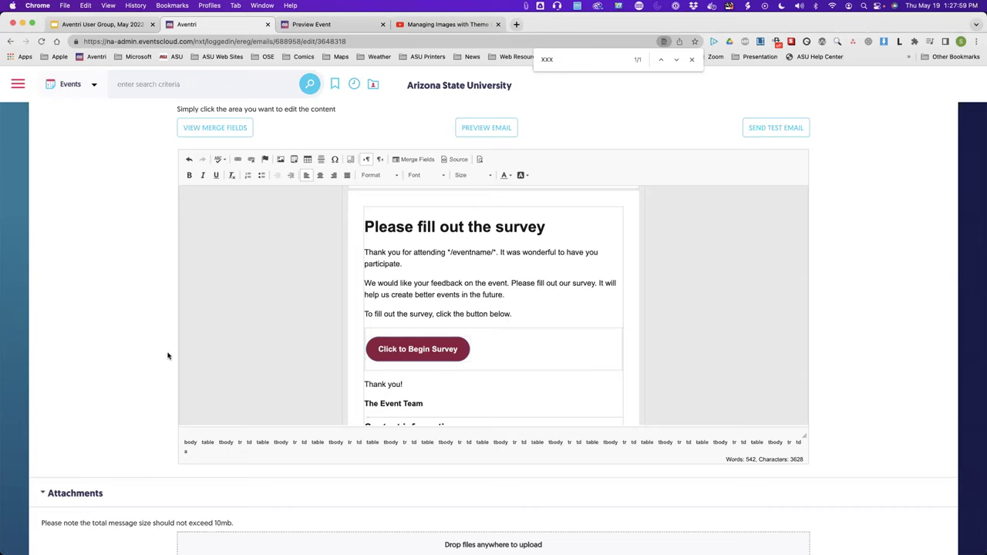
Save the survey email and return to the event's email list.
{"action": "scroll", "coordinate": [162, 357], "scroll_direction": "up", "scroll_amount": 1}
{"action": "scroll", "coordinate": [162, 356], "scroll_direction": "up", "scroll_amount": 2}
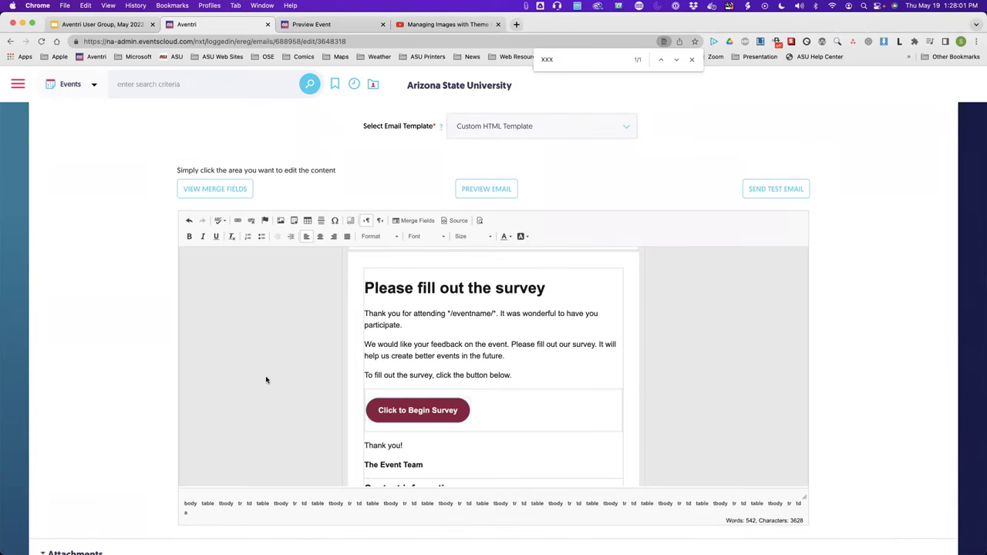
{"action": "scroll", "coordinate": [134, 426], "scroll_direction": "up", "scroll_amount": 10}
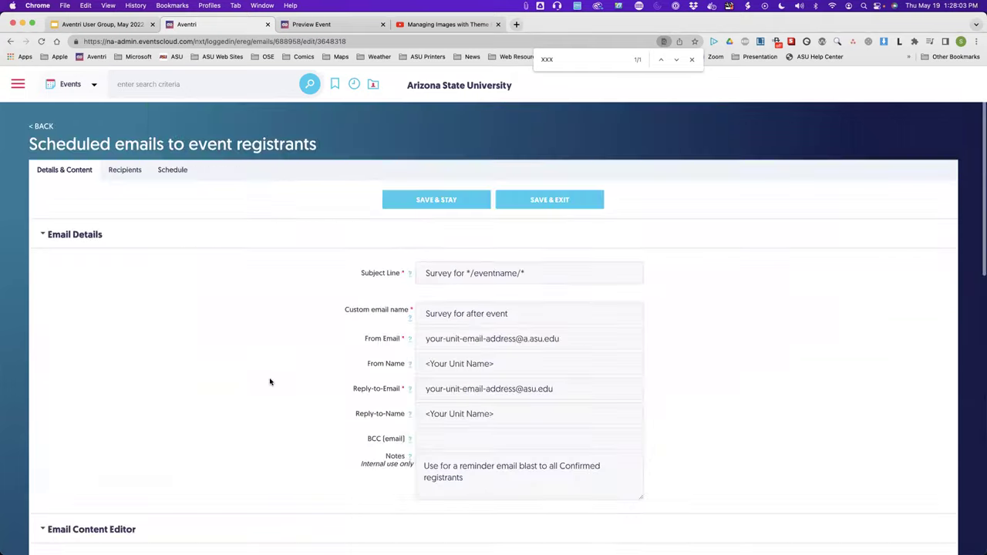
{"action": "scroll", "coordinate": [152, 416], "scroll_direction": "down", "scroll_amount": 9}
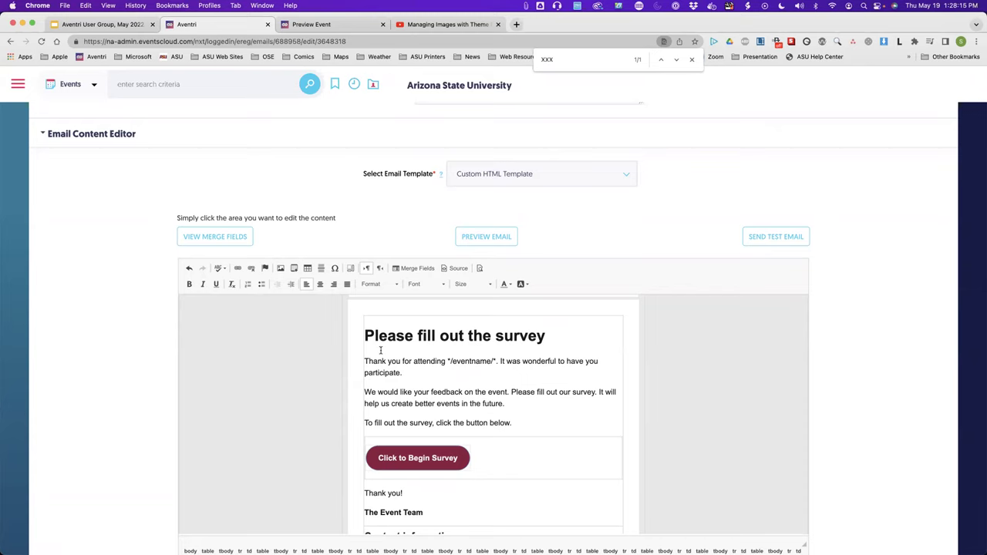
{"action": "scroll", "coordinate": [154, 407], "scroll_direction": "up", "scroll_amount": 1}
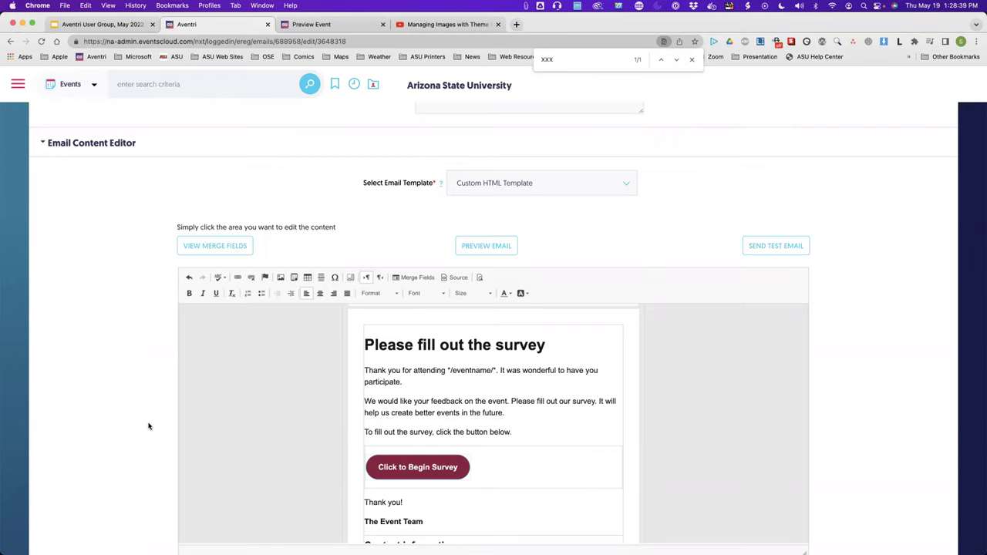
{"action": "scroll", "coordinate": [149, 426], "scroll_direction": "up", "scroll_amount": 10}
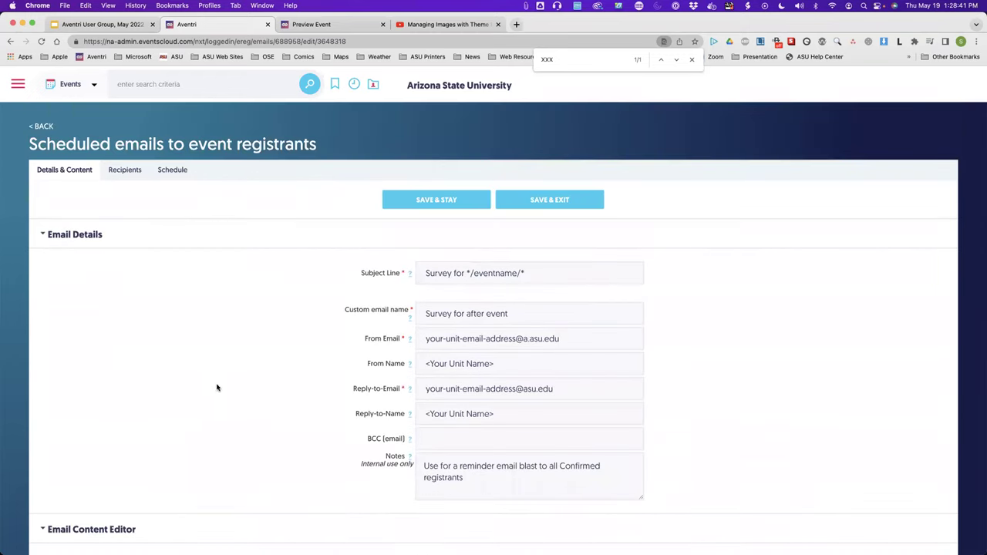
{"action": "left_click", "coordinate": [426, 202]}
{"action": "left_click", "coordinate": [48, 126]}
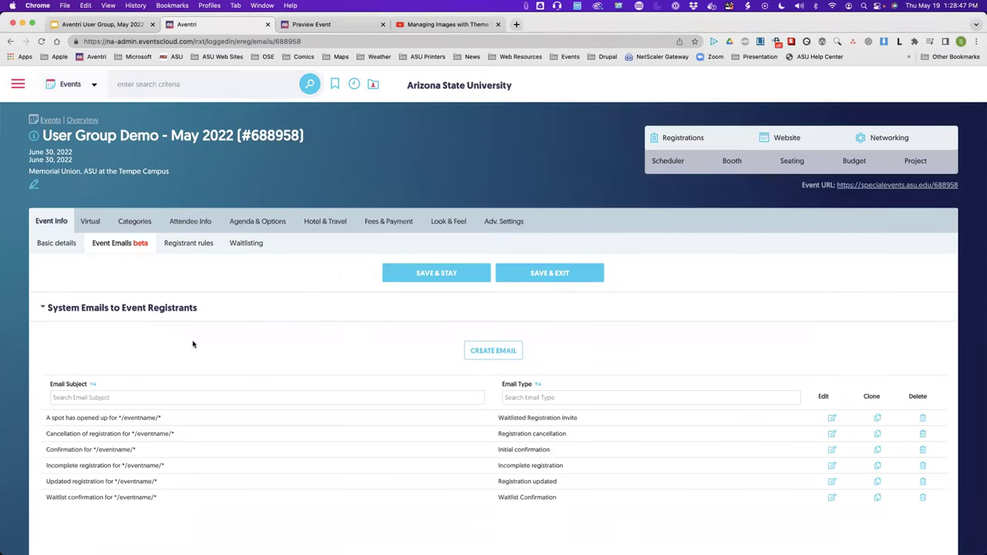
Switch to Outlook's "Your ExpoPRO Webinar is Today!" message and open its online version in the browser.
{"action": "scroll", "coordinate": [193, 345], "scroll_direction": "down", "scroll_amount": 3}
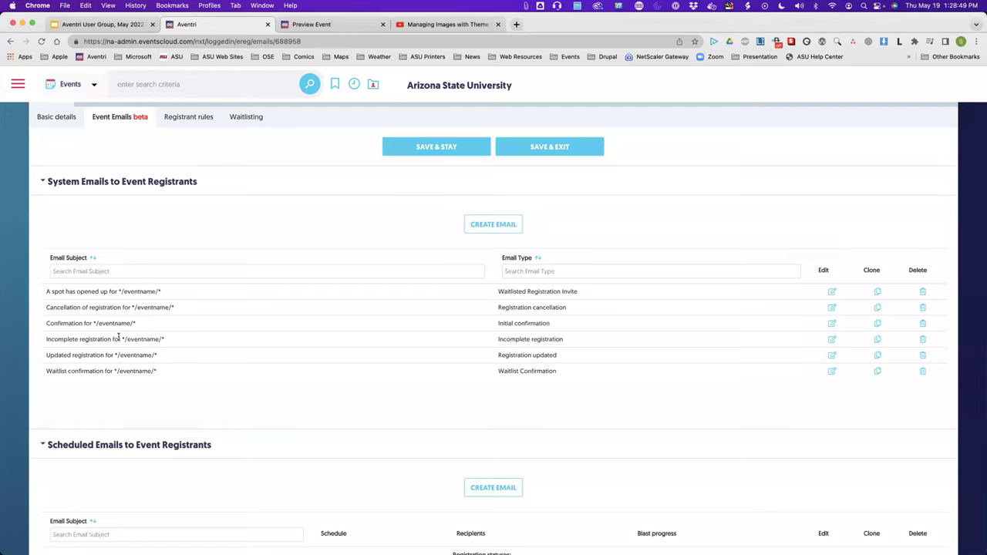
{"action": "scroll", "coordinate": [286, 390], "scroll_direction": "down", "scroll_amount": 3}
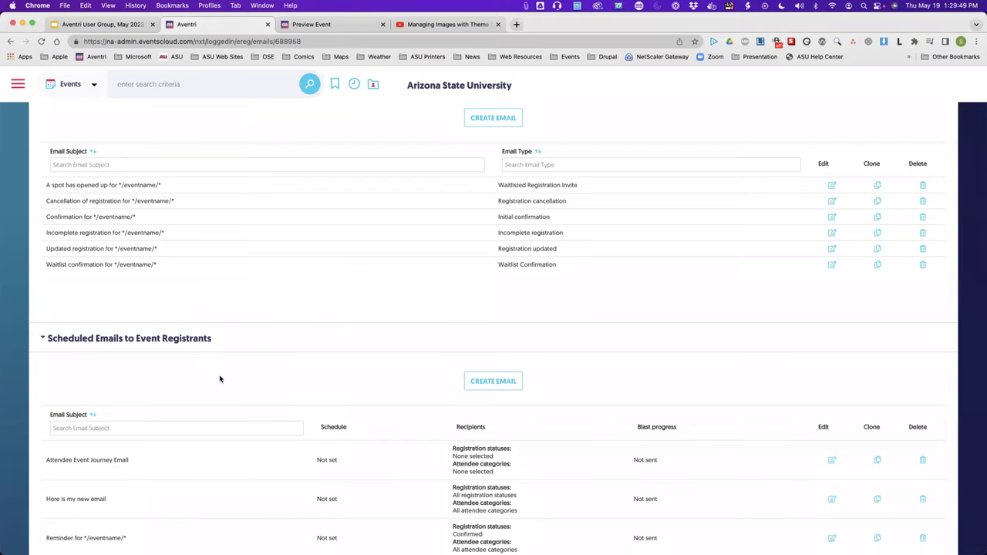
{"action": "mouse_move", "coordinate": [155, 546]}
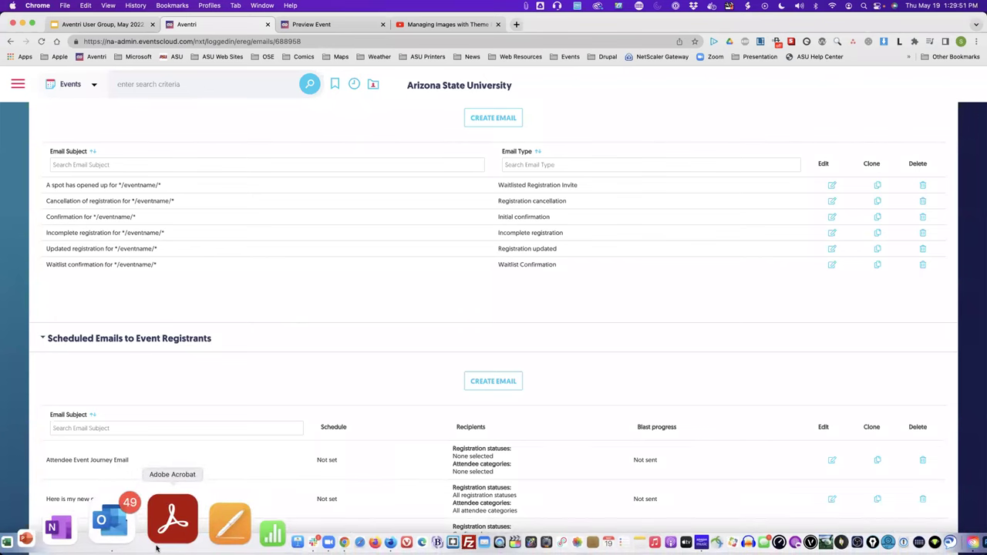
{"action": "right_click", "coordinate": [144, 530]}
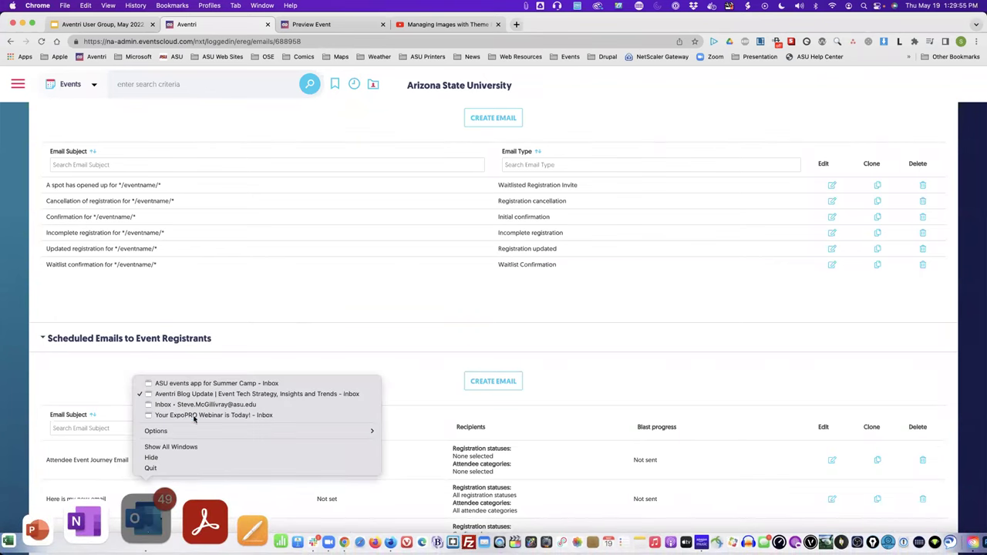
{"action": "key", "text": "Escape"}
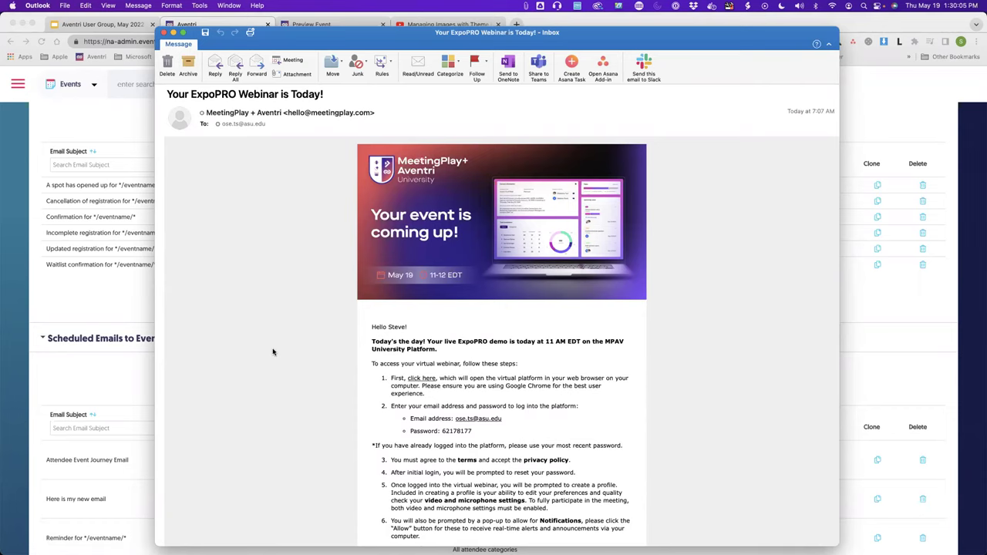
{"action": "scroll", "coordinate": [271, 352], "scroll_direction": "down", "scroll_amount": 5}
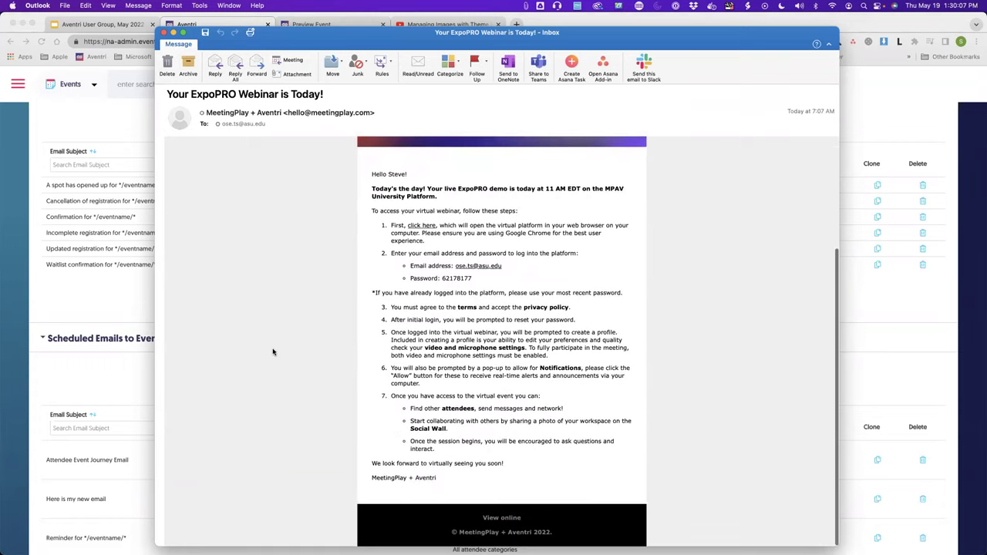
{"action": "left_click", "coordinate": [488, 521]}
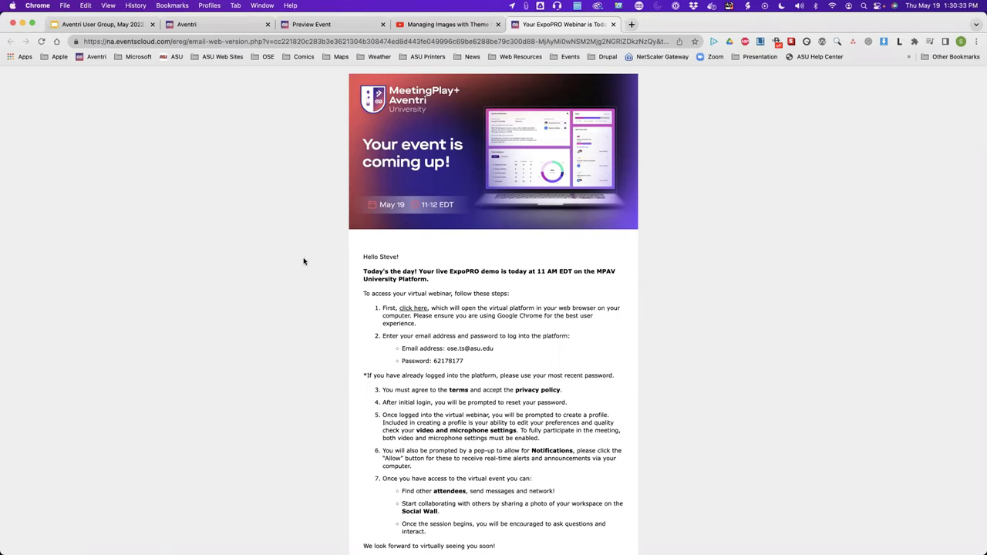
View the page source of the ExpoPRO webinar email's web version and copy all of its HTML.
{"action": "right_click", "coordinate": [223, 270]}
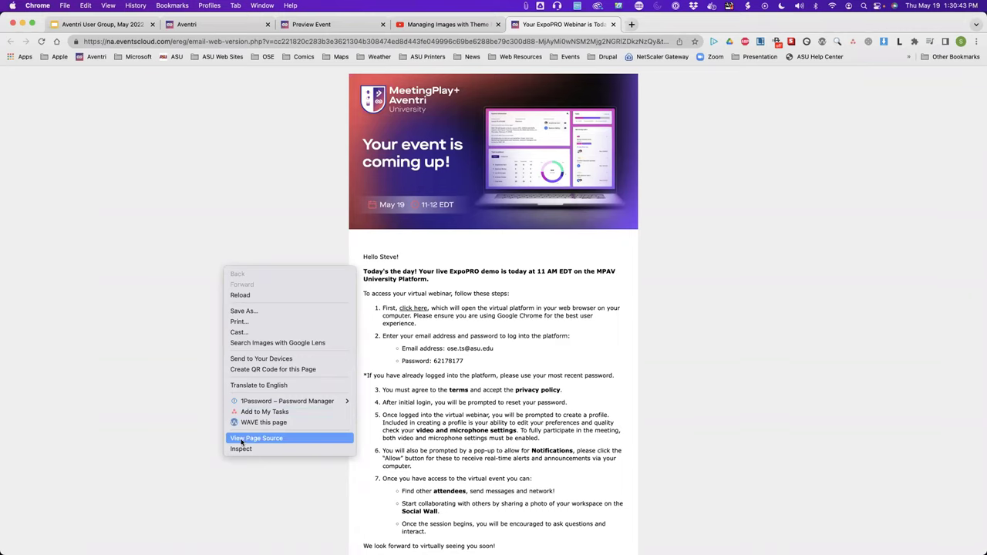
{"action": "left_click", "coordinate": [271, 441]}
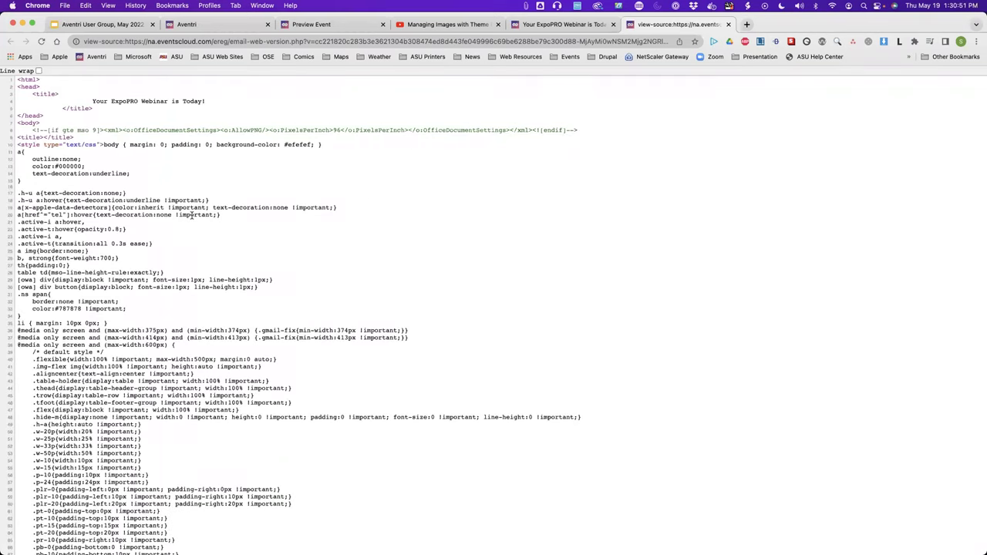
{"action": "key", "text": "super+a"}
{"action": "key", "text": "super+c"}
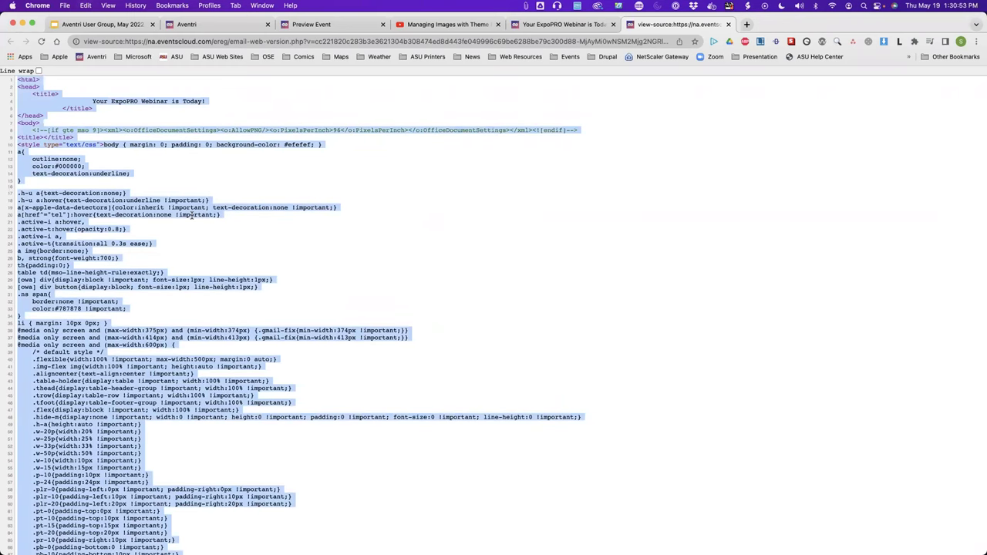
Back in Aventri, clone the scheduled "Reminder for */eventname/*" email and go to its content editor.
{"action": "left_click", "coordinate": [237, 28]}
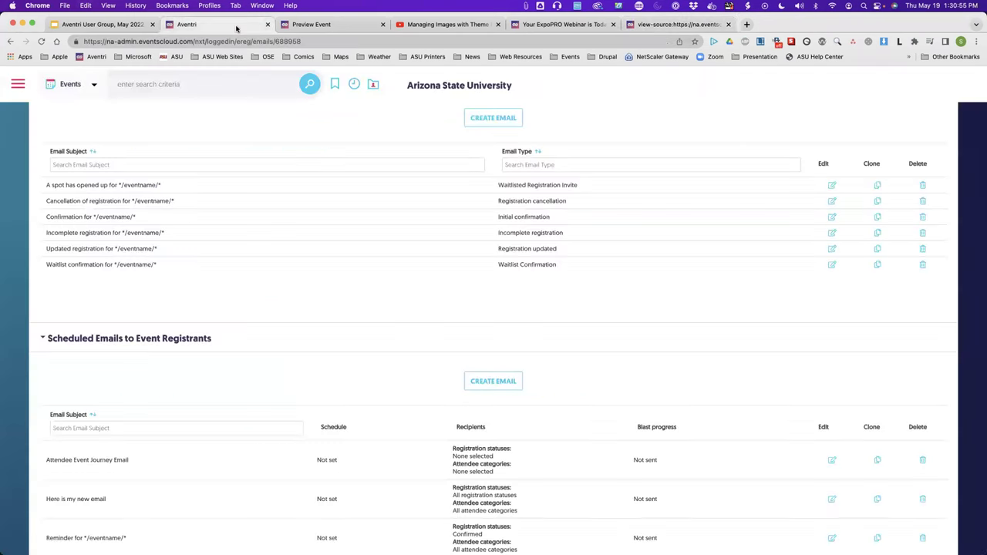
{"action": "scroll", "coordinate": [270, 420], "scroll_direction": "down", "scroll_amount": 3}
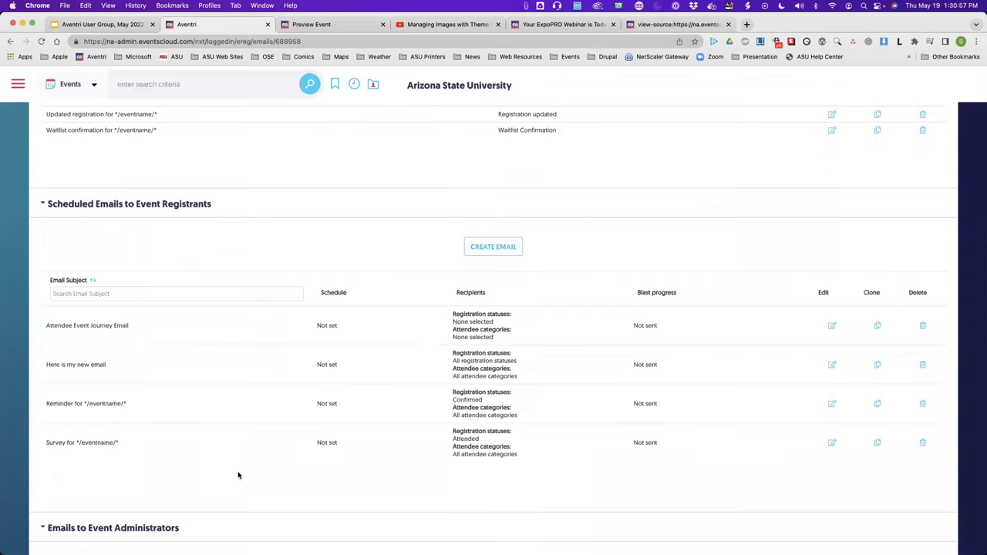
{"action": "left_click", "coordinate": [877, 405]}
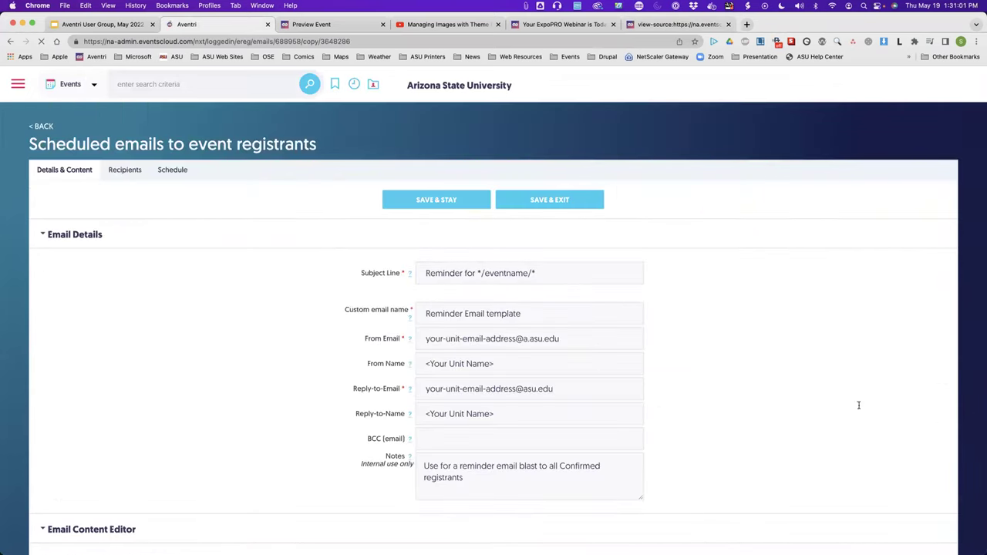
{"action": "scroll", "coordinate": [116, 401], "scroll_direction": "down", "scroll_amount": 4}
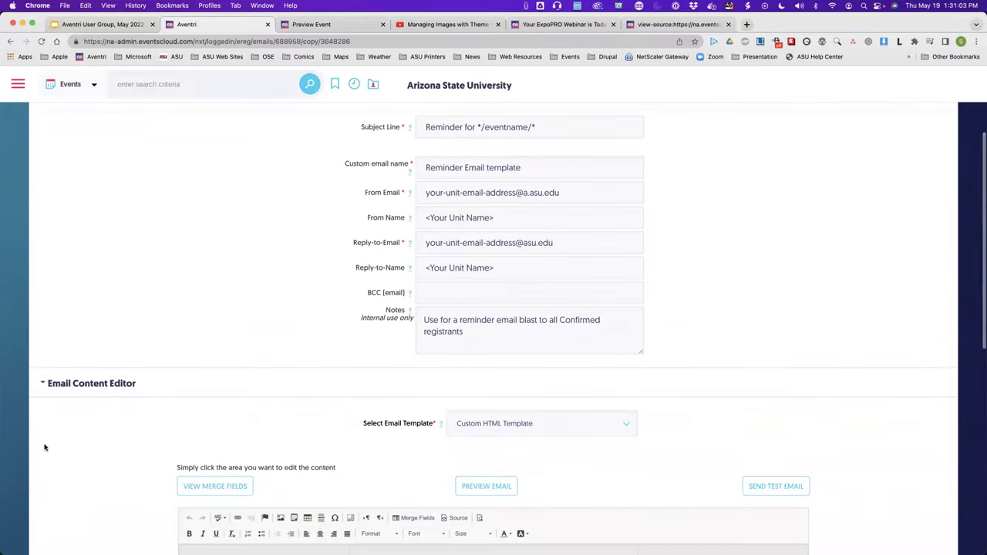
{"action": "scroll", "coordinate": [84, 445], "scroll_direction": "down", "scroll_amount": 8}
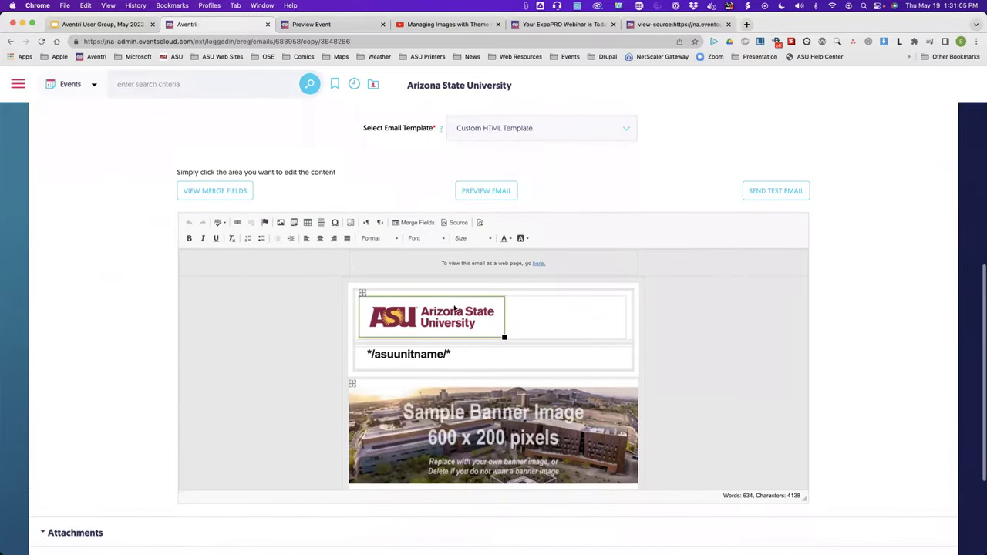
Replace the cloned reminder email's entire HTML source with the copied ExpoPRO webinar email code.
{"action": "left_click", "coordinate": [455, 227]}
{"action": "left_click", "coordinate": [420, 329]}
{"action": "key", "text": "super+a"}
{"action": "key", "text": "BackSpace"}
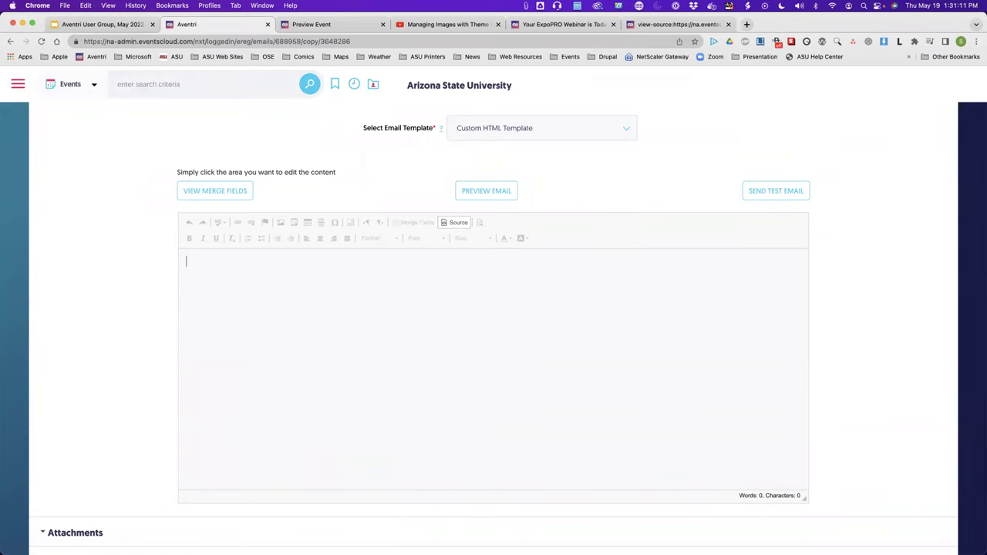
{"action": "key", "text": "super+v"}
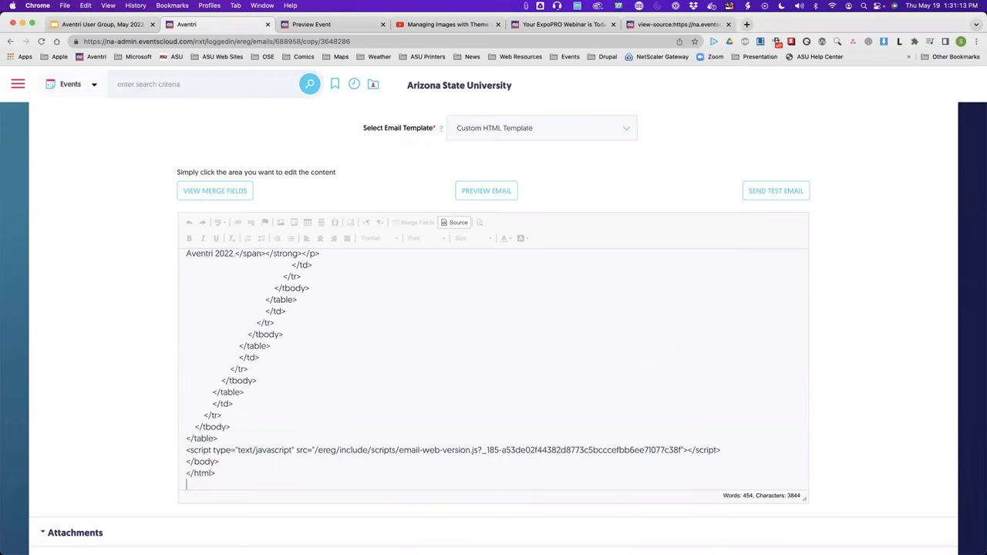
Return the reminder email's editor to its rendered view and review the pasted ExpoPRO webinar email from banner to footer.
{"action": "left_click", "coordinate": [455, 223]}
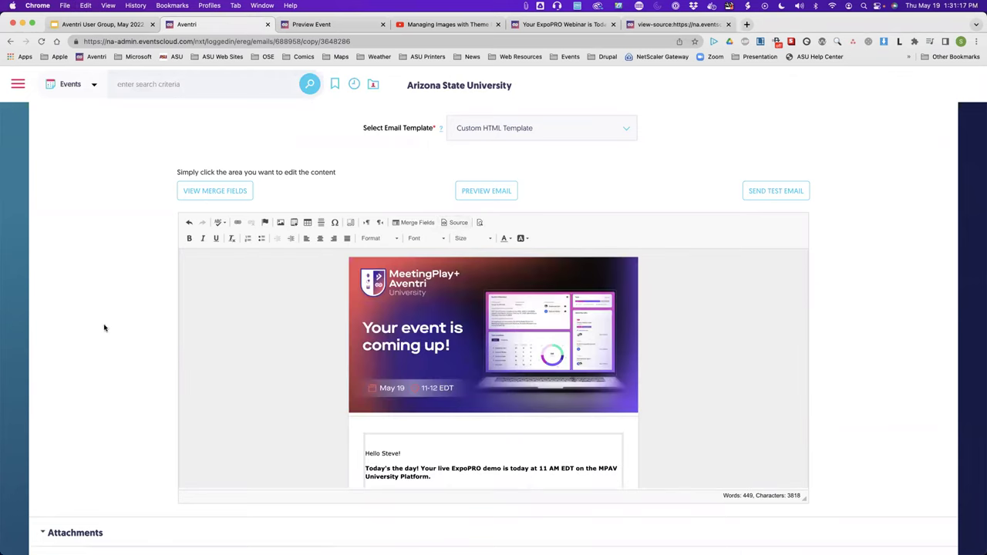
{"action": "scroll", "coordinate": [123, 332], "scroll_direction": "down", "scroll_amount": 2}
{"action": "scroll", "coordinate": [329, 288], "scroll_direction": "down", "scroll_amount": 3}
{"action": "scroll", "coordinate": [329, 288], "scroll_direction": "down", "scroll_amount": 2}
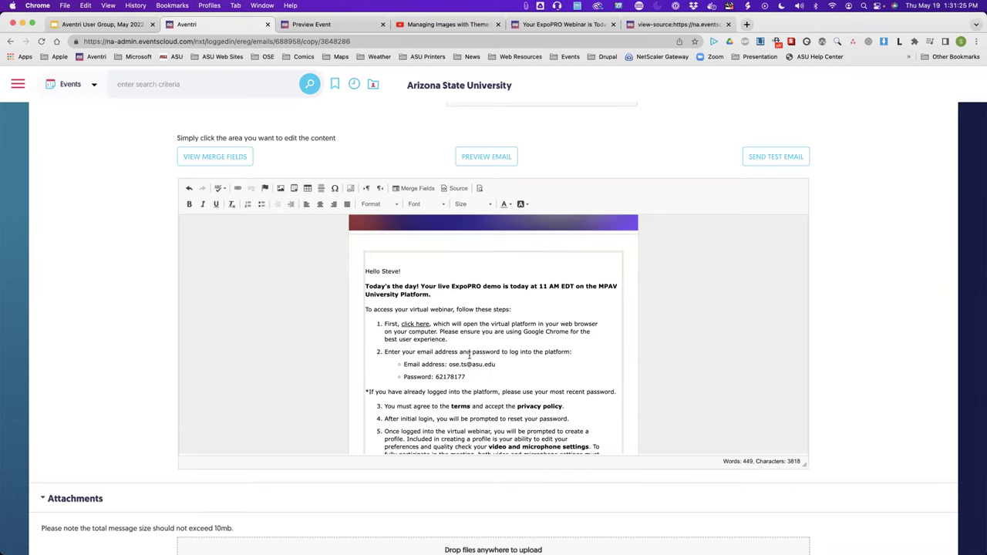
{"action": "scroll", "coordinate": [469, 353], "scroll_direction": "up", "scroll_amount": 2}
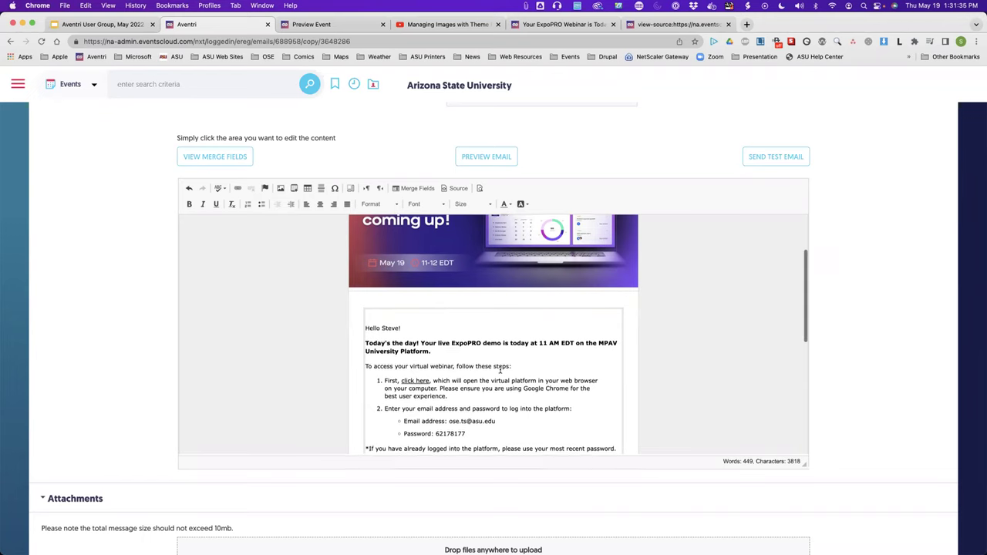
{"action": "scroll", "coordinate": [500, 370], "scroll_direction": "down", "scroll_amount": 5}
{"action": "scroll", "coordinate": [499, 370], "scroll_direction": "down", "scroll_amount": 6}
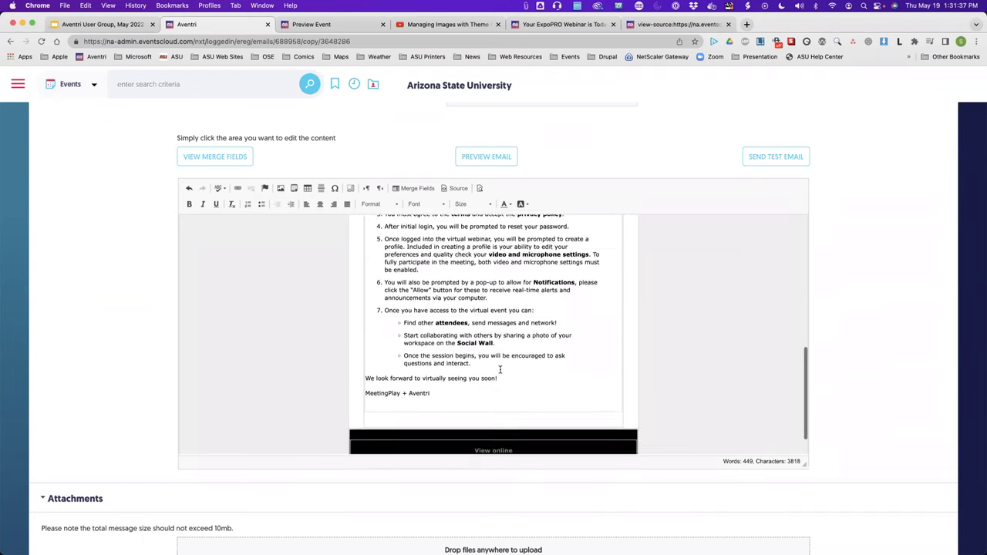
{"action": "scroll", "coordinate": [432, 392], "scroll_direction": "up", "scroll_amount": 10}
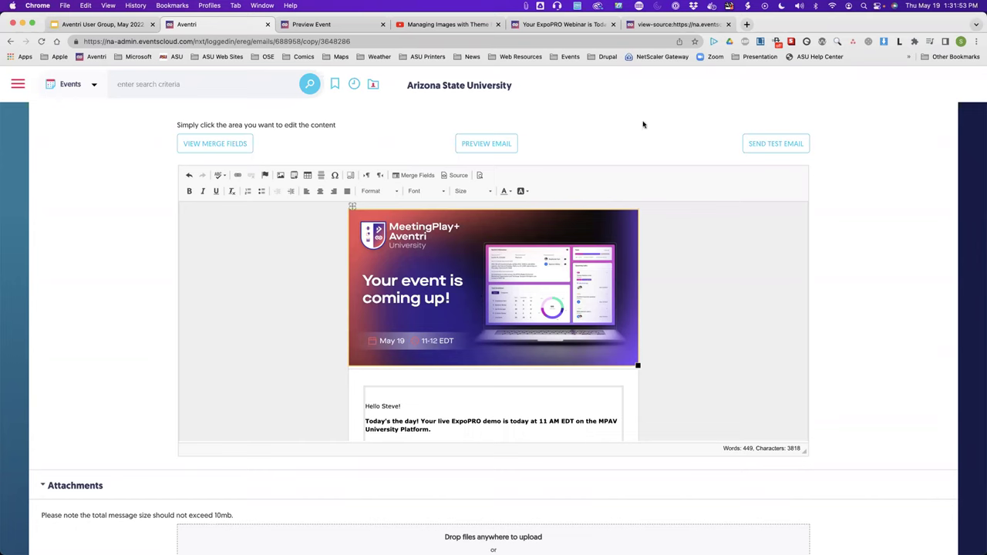
Show the options for saving the banner image on the ExpoPRO email's web version, and return to the Aventri email editor.
{"action": "left_click", "coordinate": [588, 25]}
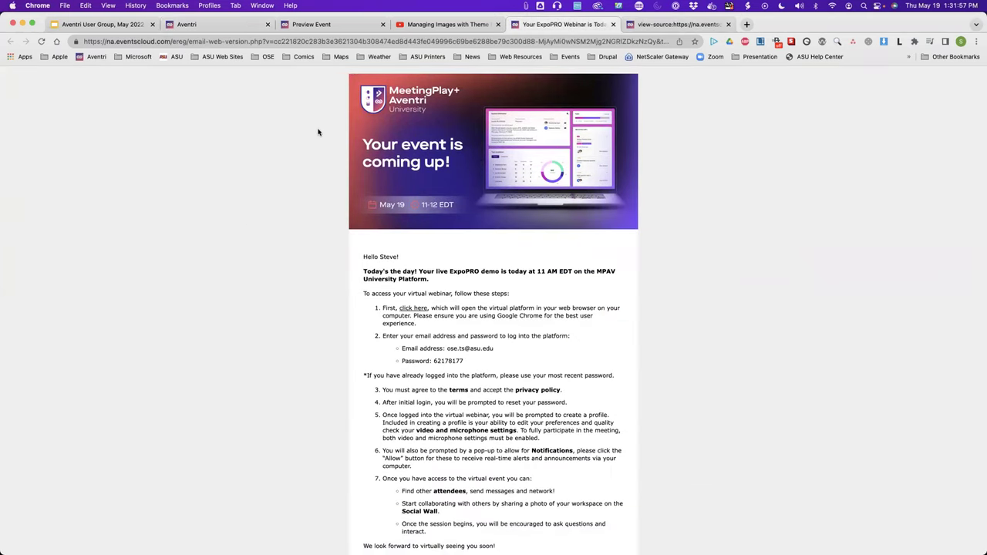
{"action": "right_click", "coordinate": [459, 122]}
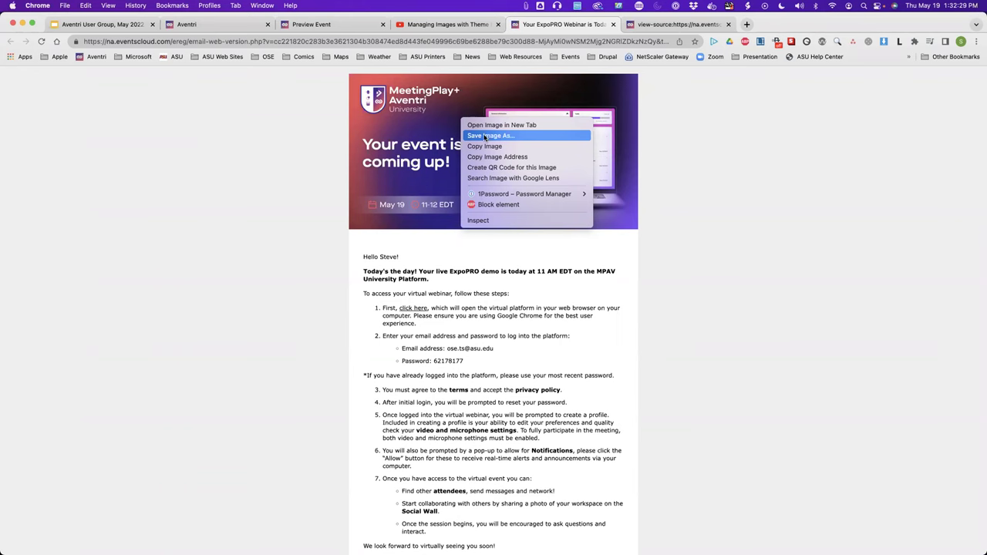
{"action": "left_click", "coordinate": [237, 28]}
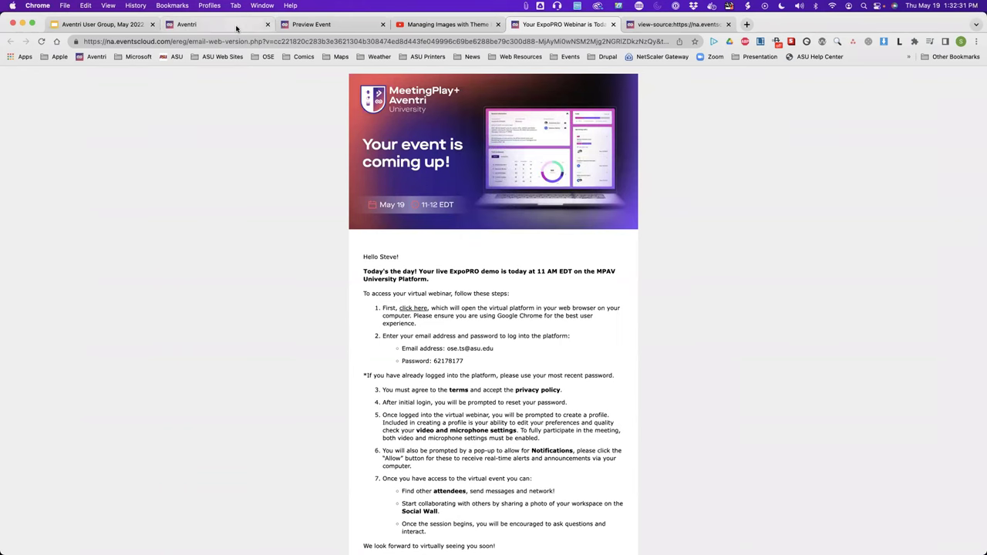
{"action": "left_click", "coordinate": [237, 26]}
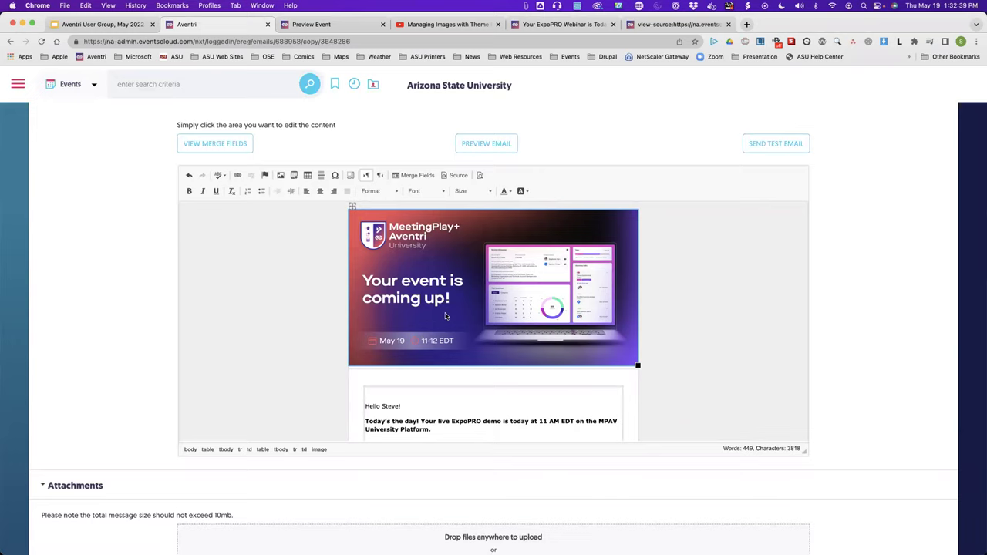
Set the cloned email's subject line to "Sample" and its custom email name to "Sample HTML email", and save it without leaving the editor.
{"action": "scroll", "coordinate": [113, 398], "scroll_direction": "up", "scroll_amount": 10}
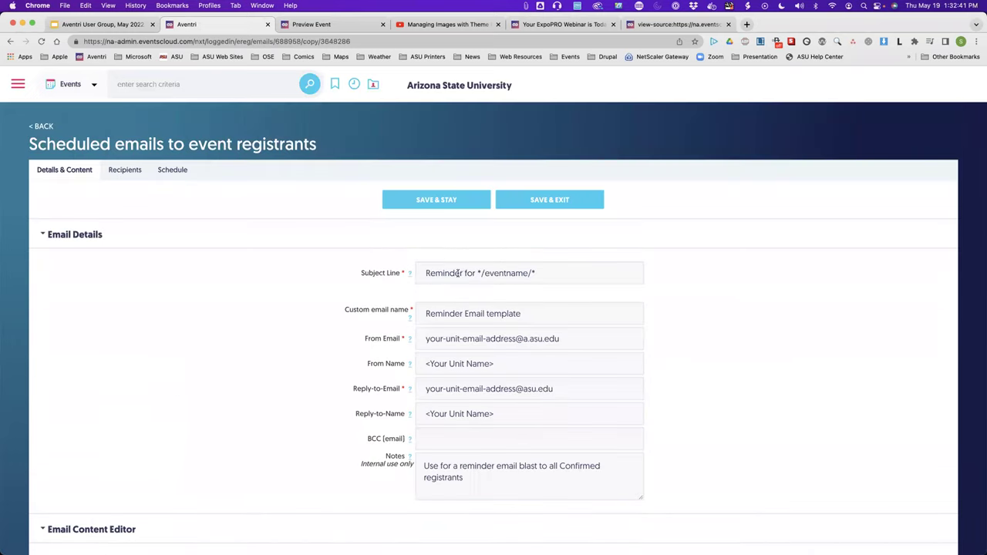
{"action": "double_click", "coordinate": [446, 273]}
{"action": "key", "text": "super+a"}
{"action": "type", "text": "Sample"}
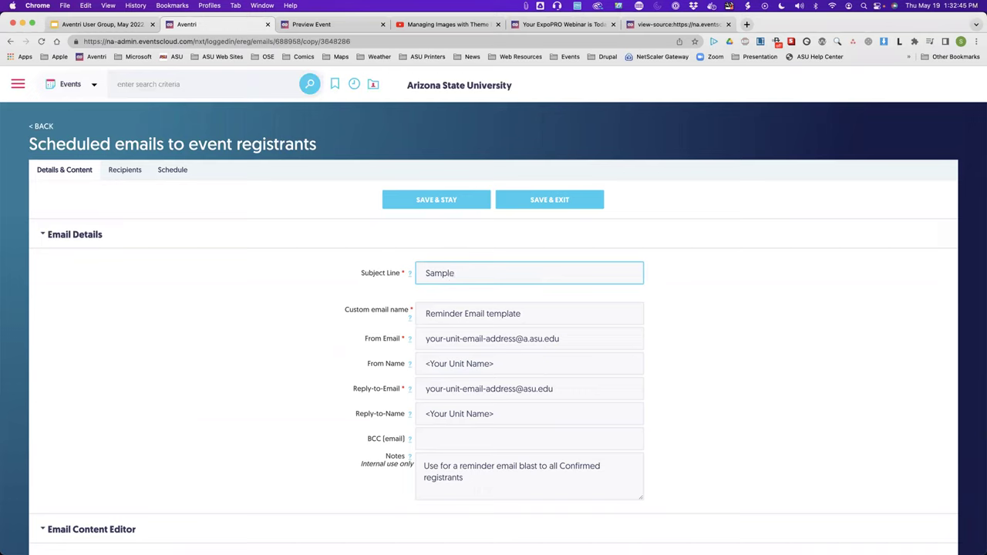
{"action": "double_click", "coordinate": [457, 313]}
{"action": "key", "text": "super+a"}
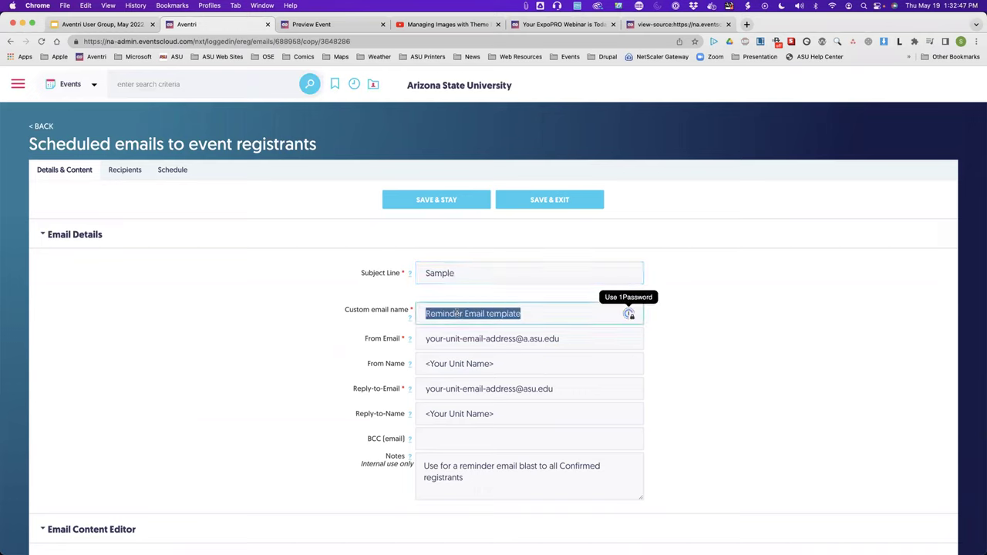
{"action": "type", "text": "Sample HTML "}
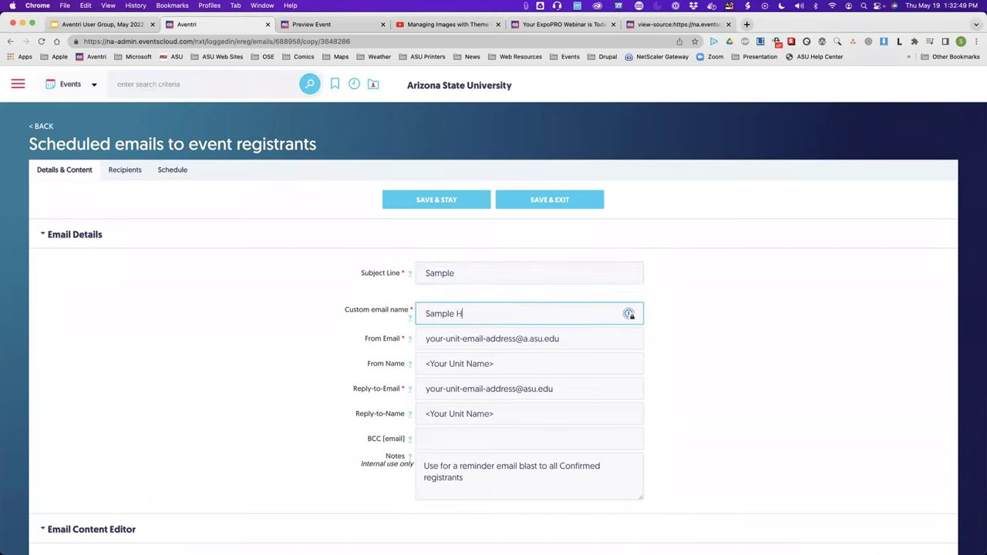
{"action": "type", "text": "email"}
{"action": "left_click", "coordinate": [445, 201]}
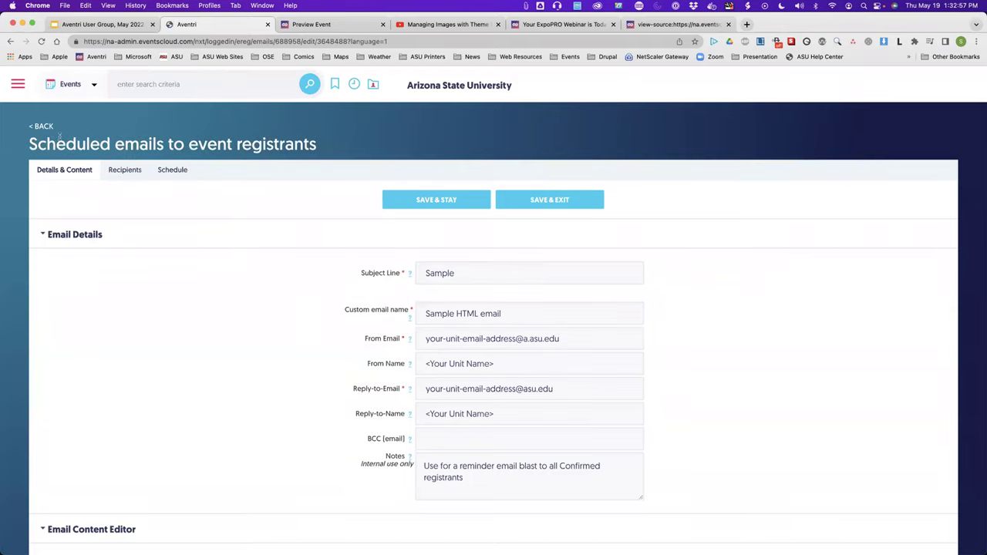
Go back to the event's email list, and show the "Email Campaign Resources" slide in the user group presentation.
{"action": "left_click", "coordinate": [43, 128]}
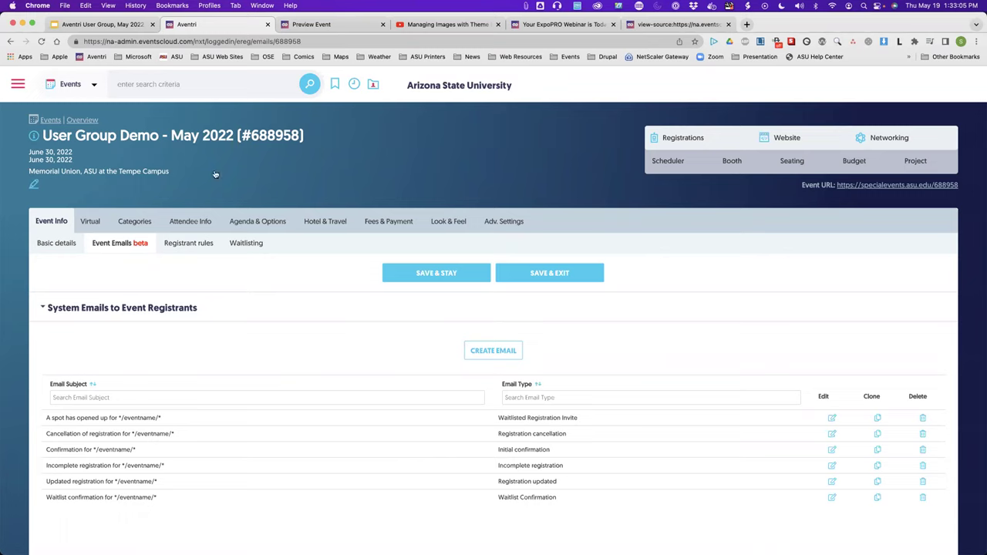
{"action": "left_click", "coordinate": [101, 25]}
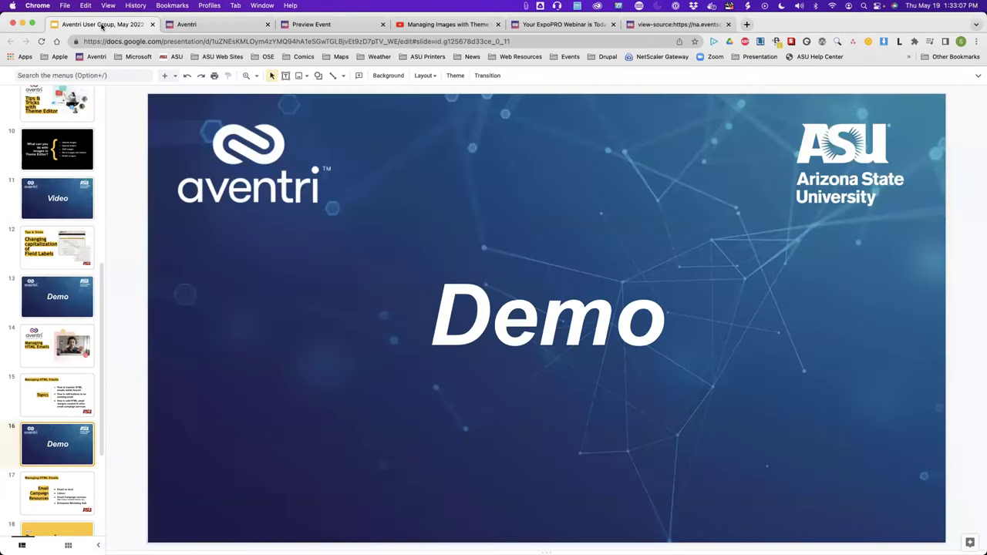
{"action": "left_click", "coordinate": [69, 484]}
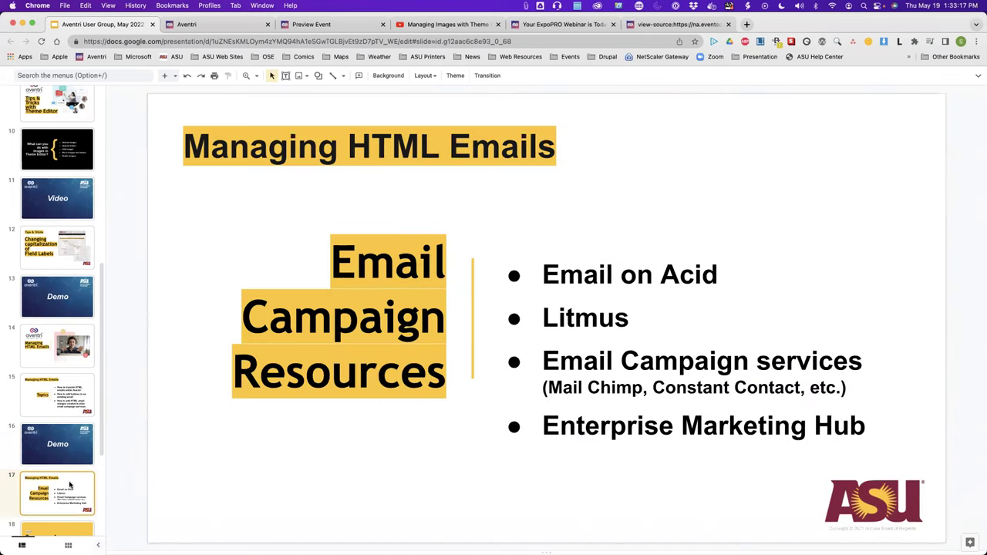
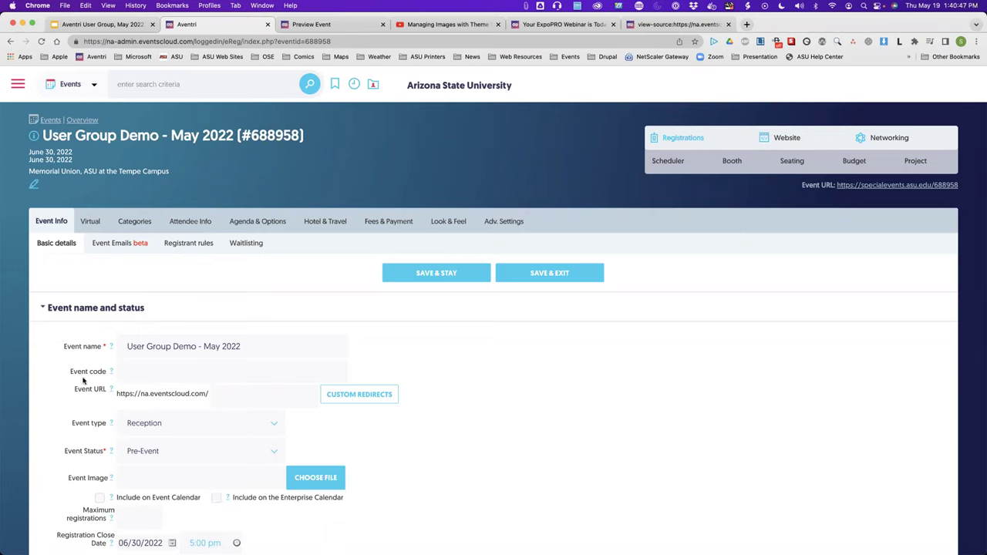
Open the General Admission attendee category for editing and enable the option limiting its availability to certain dates.
{"action": "left_click", "coordinate": [135, 222]}
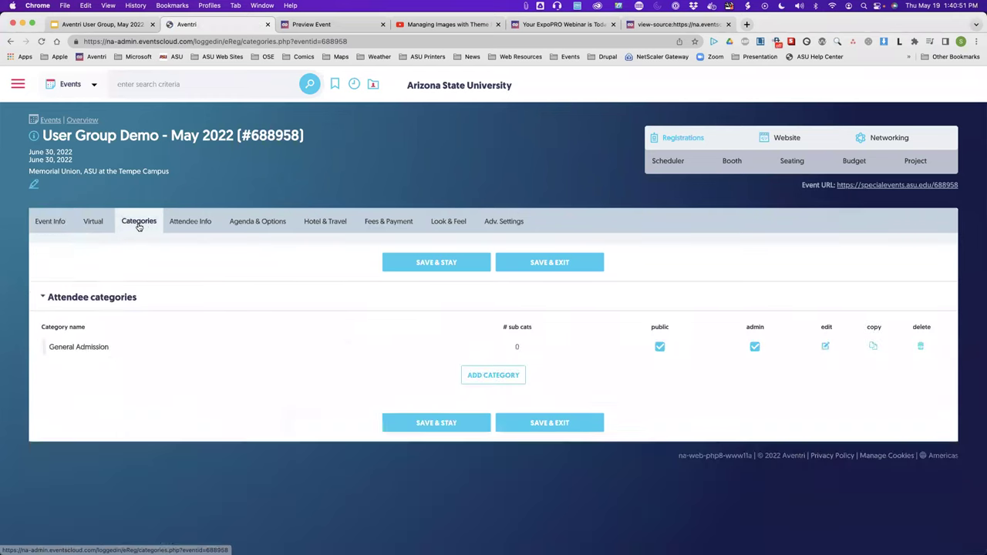
{"action": "left_click", "coordinate": [829, 347]}
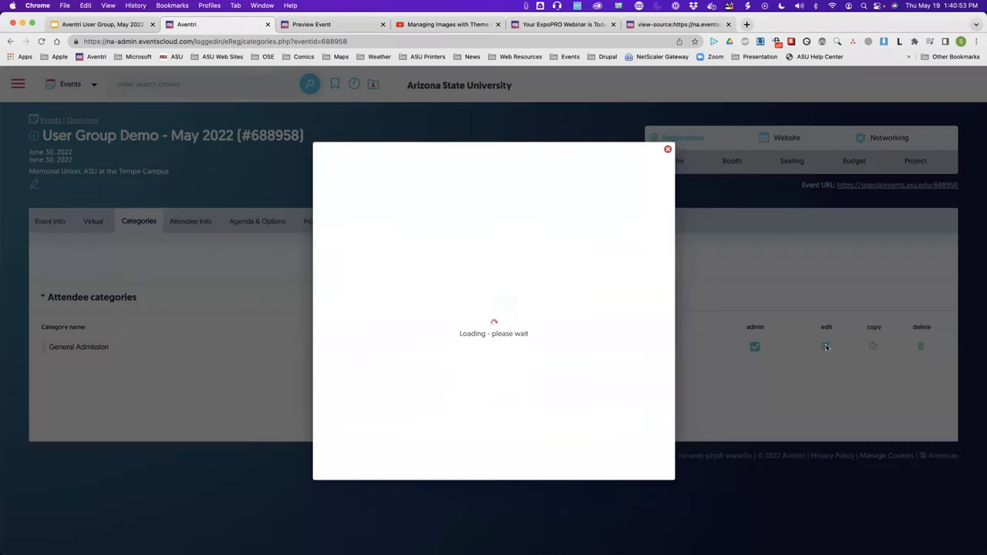
{"action": "scroll", "coordinate": [359, 330], "scroll_direction": "down", "scroll_amount": 10}
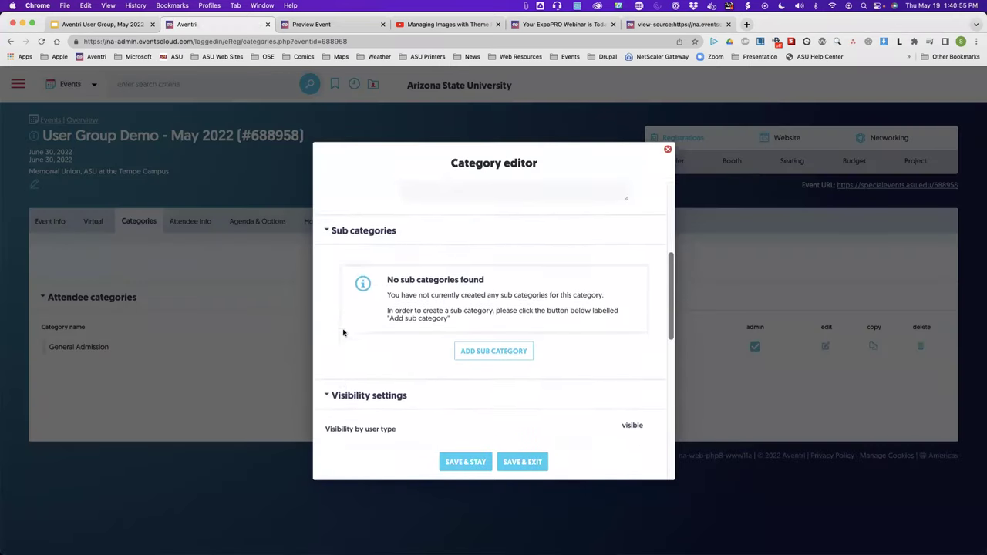
{"action": "scroll", "coordinate": [343, 332], "scroll_direction": "down", "scroll_amount": 6}
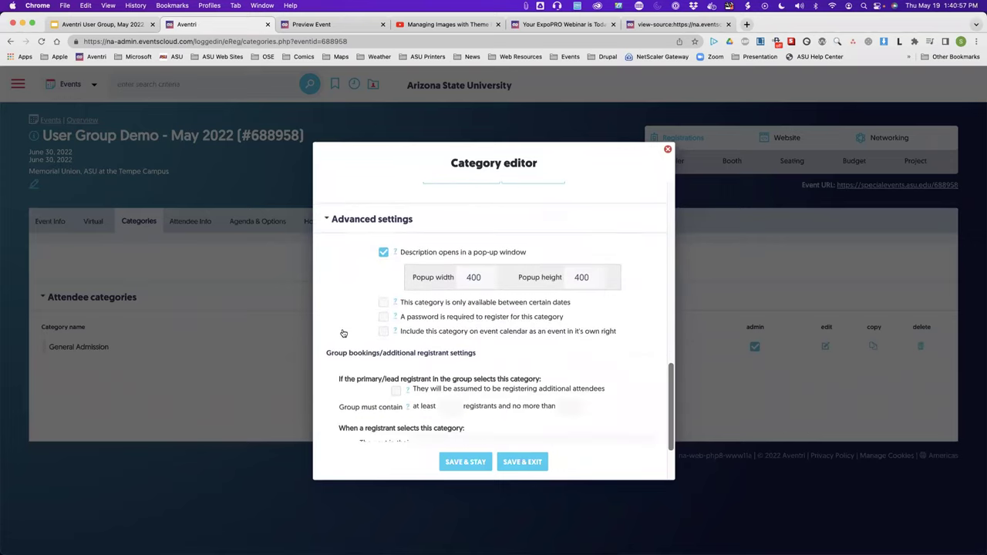
{"action": "scroll", "coordinate": [343, 332], "scroll_direction": "down", "scroll_amount": 1}
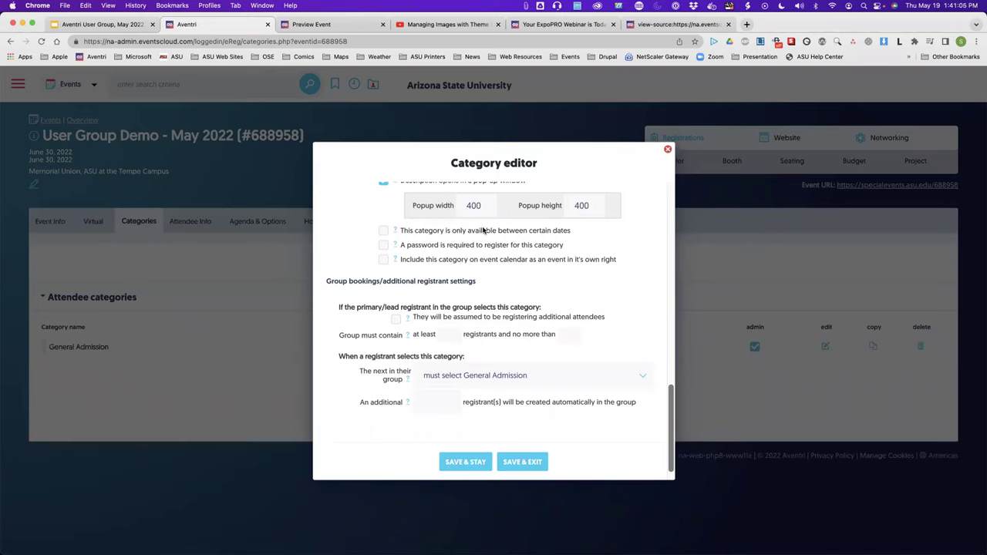
{"action": "left_click", "coordinate": [383, 231]}
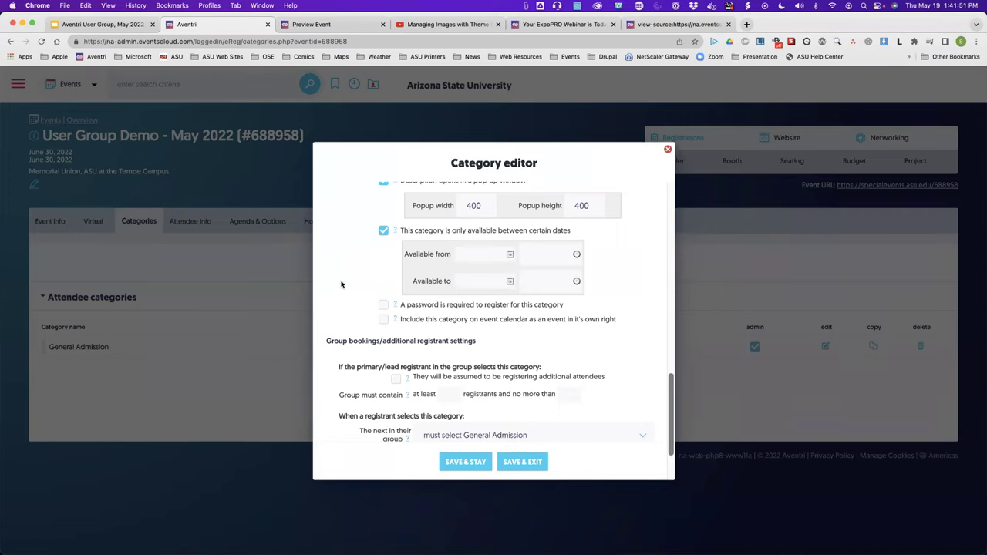
Review the General Admission category settings, close the category editor without saving, and switch to the event's registration preview.
{"action": "scroll", "coordinate": [342, 284], "scroll_direction": "up", "scroll_amount": 3}
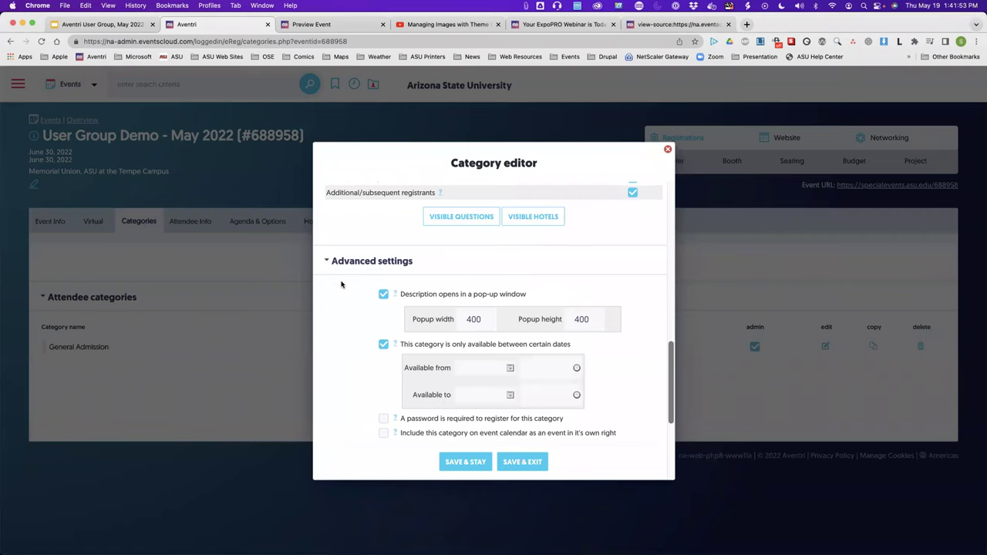
{"action": "scroll", "coordinate": [386, 262], "scroll_direction": "up", "scroll_amount": 10}
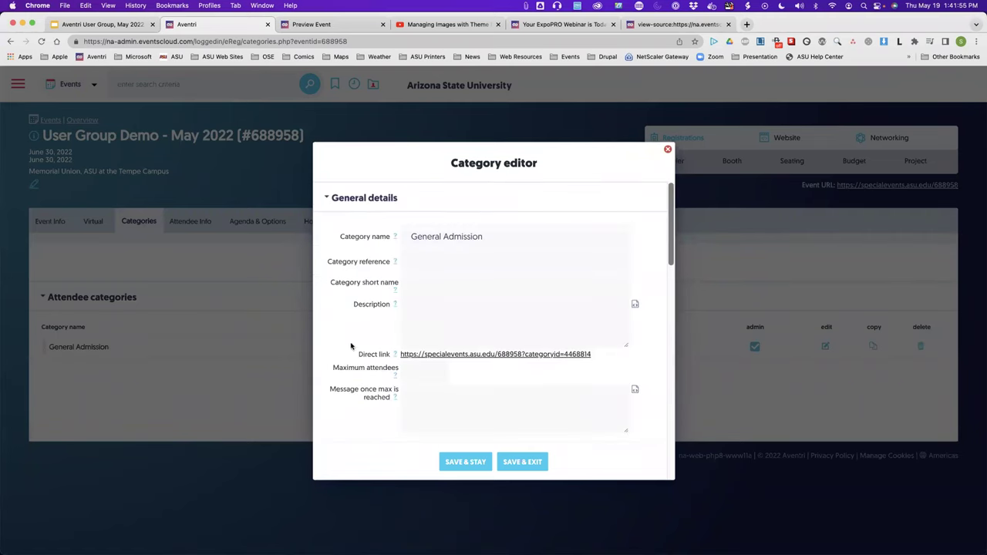
{"action": "scroll", "coordinate": [352, 346], "scroll_direction": "down", "scroll_amount": 10}
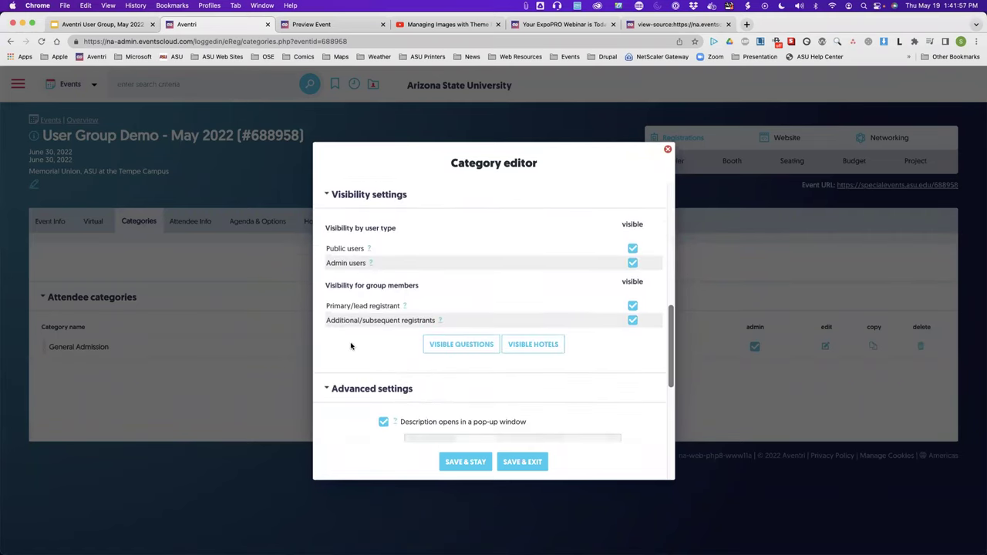
{"action": "scroll", "coordinate": [350, 346], "scroll_direction": "down", "scroll_amount": 4}
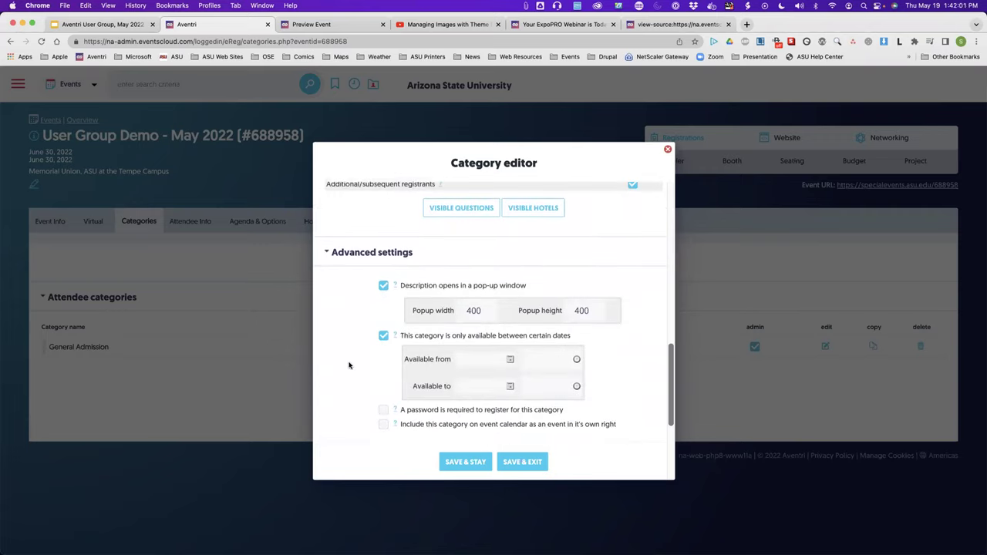
{"action": "left_click", "coordinate": [667, 151]}
{"action": "left_click", "coordinate": [356, 25]}
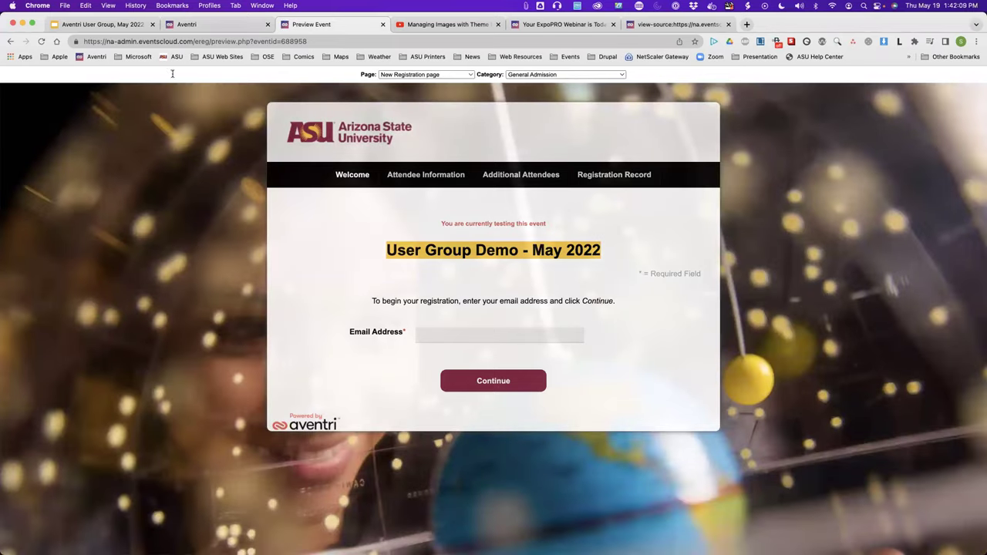
Back in the Aventri event setup, open the session editor from the agenda sessions and examine its settings through Advanced Settings.
{"action": "left_click", "coordinate": [216, 26]}
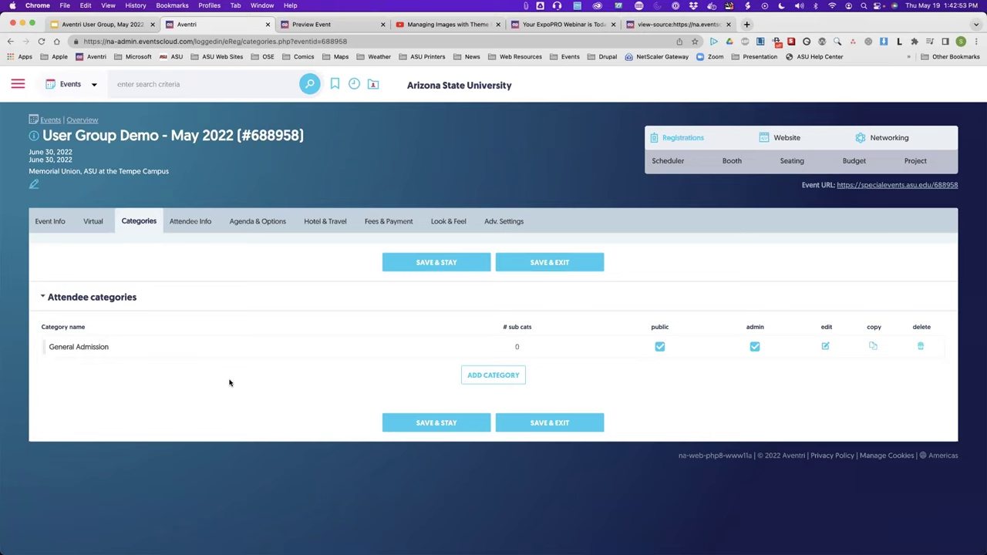
{"action": "left_click", "coordinate": [260, 238]}
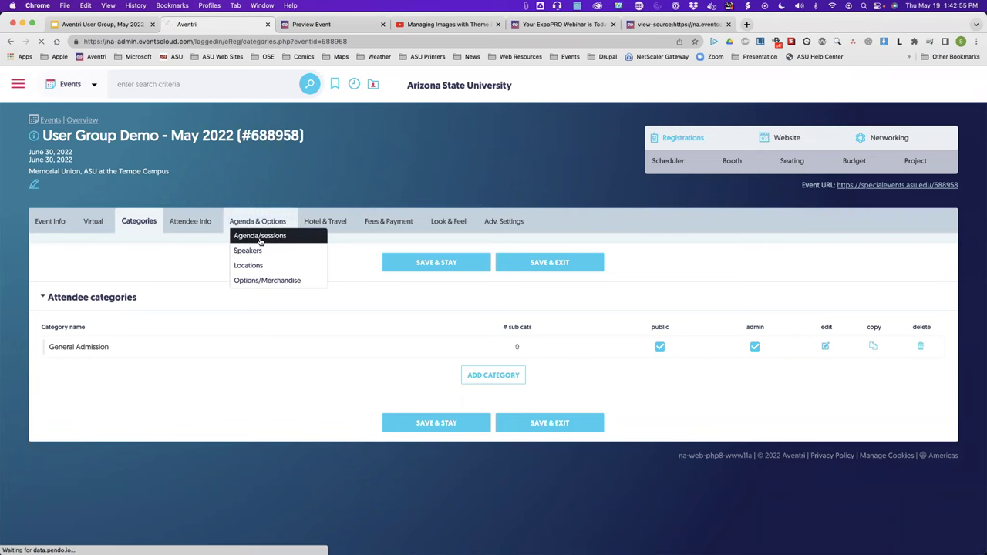
{"action": "scroll", "coordinate": [270, 455], "scroll_direction": "down", "scroll_amount": 3}
{"action": "left_click", "coordinate": [492, 448]}
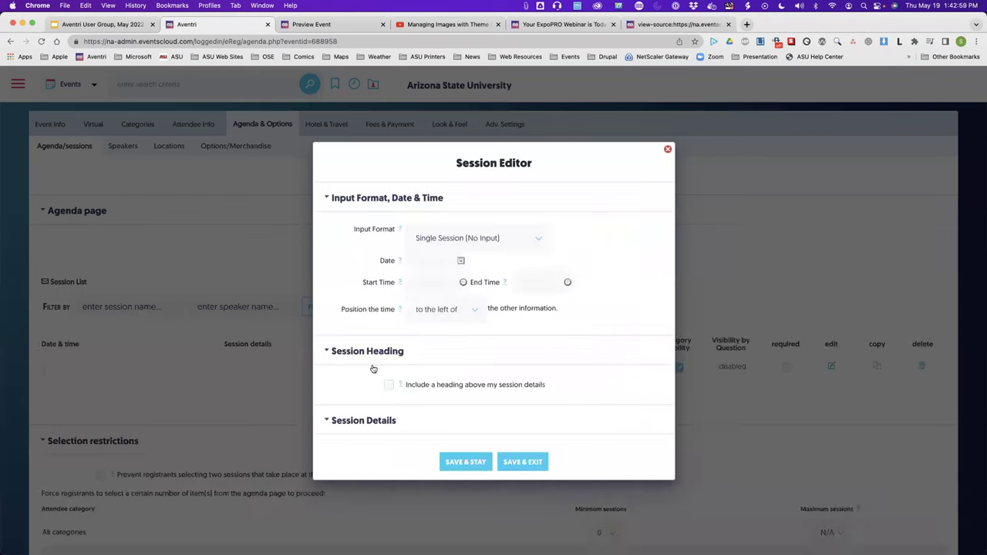
{"action": "scroll", "coordinate": [333, 285], "scroll_direction": "down", "scroll_amount": 5}
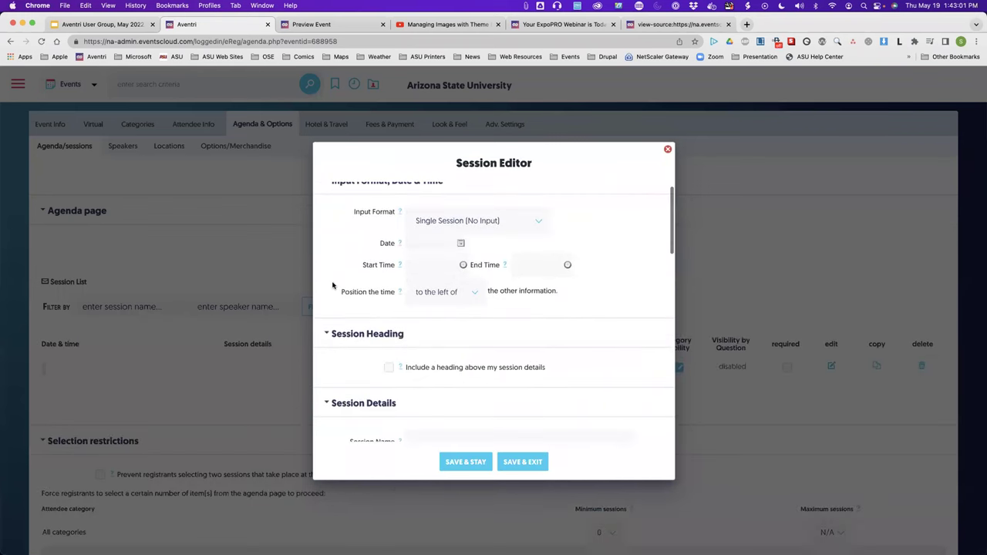
{"action": "scroll", "coordinate": [333, 286], "scroll_direction": "down", "scroll_amount": 15}
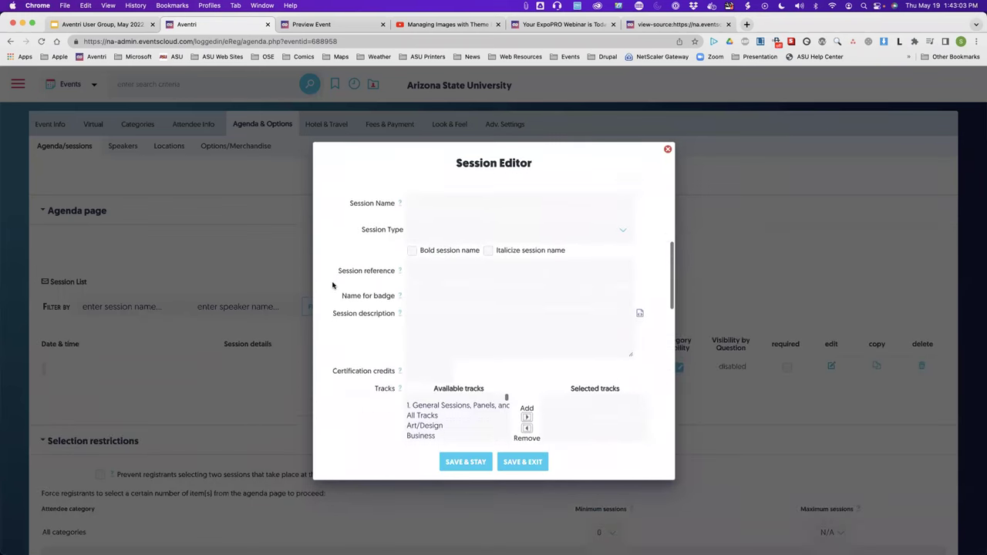
{"action": "scroll", "coordinate": [333, 285], "scroll_direction": "down", "scroll_amount": 10}
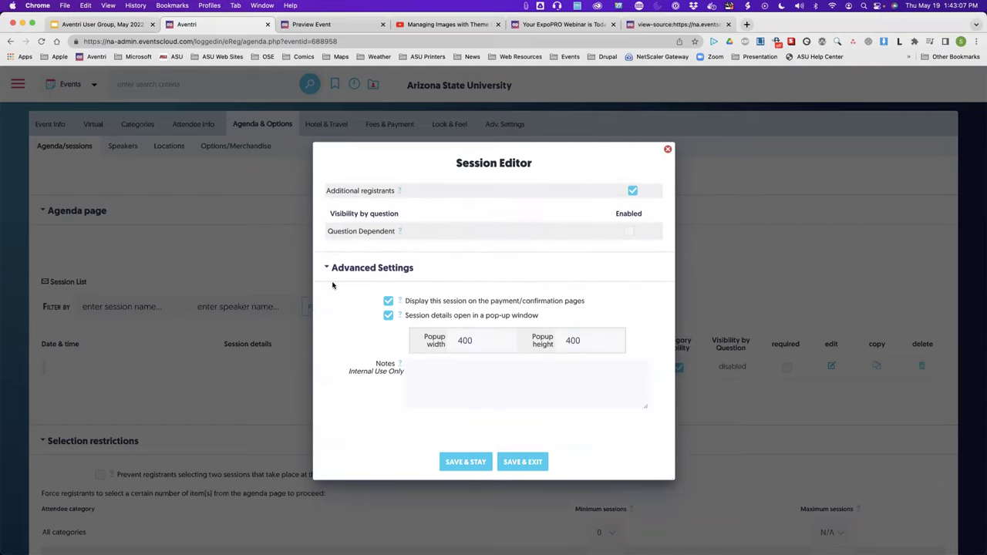
Look back over the session settings, close the session editor without saving, and delete the blank session from the agenda.
{"action": "scroll", "coordinate": [333, 286], "scroll_direction": "up", "scroll_amount": 20}
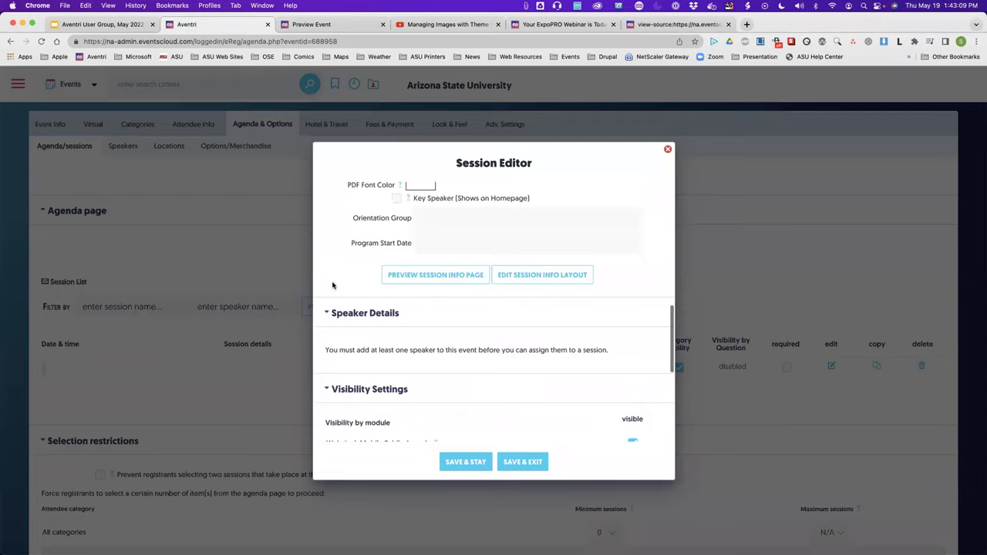
{"action": "scroll", "coordinate": [333, 285], "scroll_direction": "up", "scroll_amount": 5}
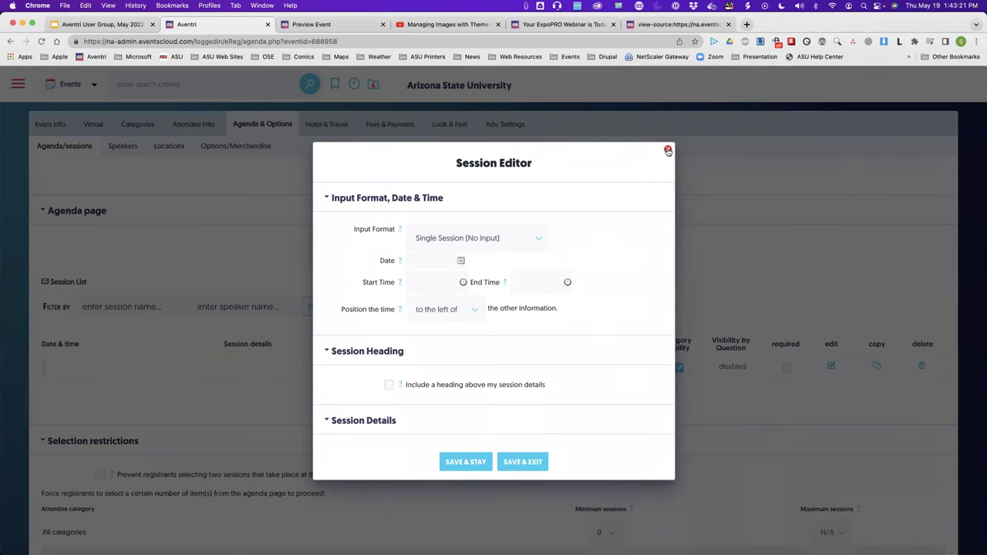
{"action": "left_click", "coordinate": [667, 151]}
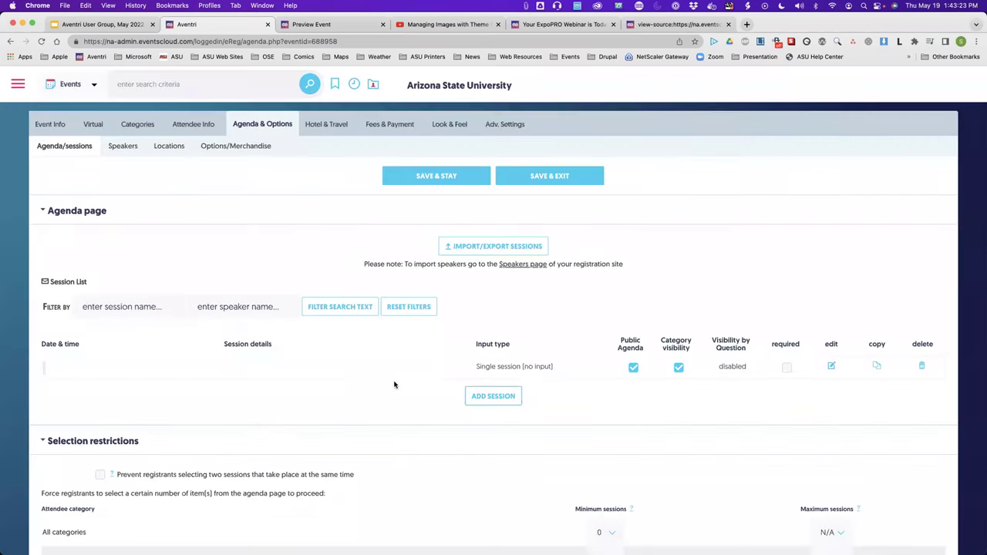
{"action": "left_click", "coordinate": [922, 366]}
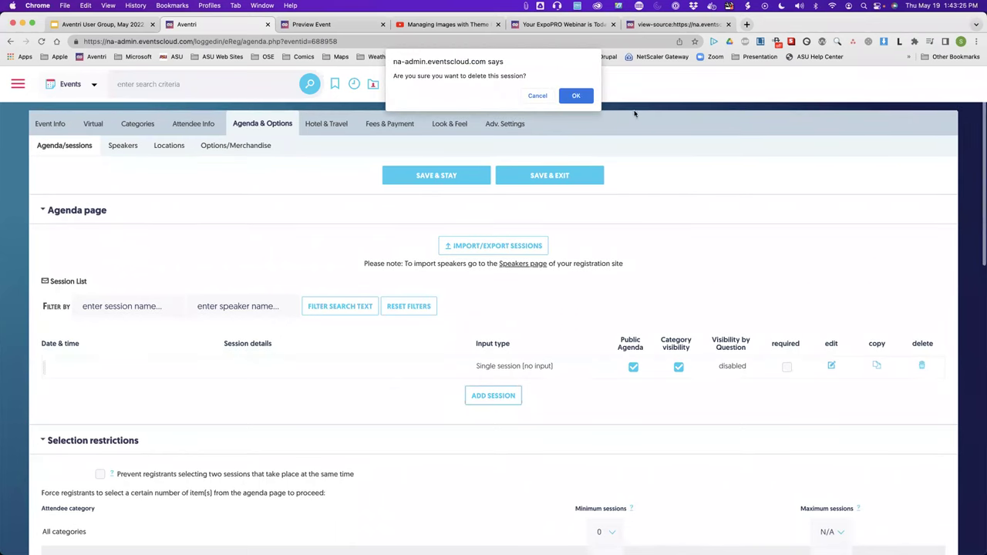
{"action": "left_click", "coordinate": [576, 96]}
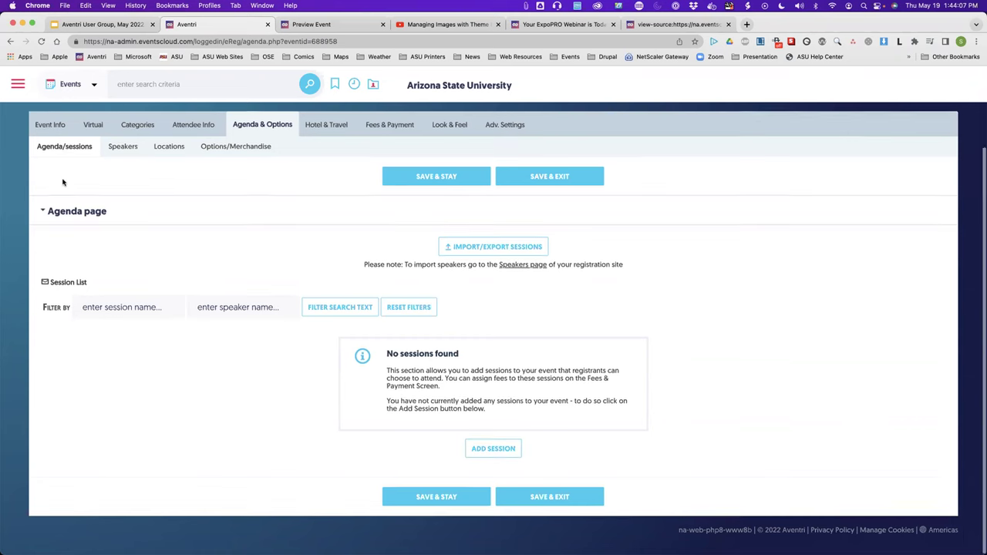
Open the event's email list and look through its system emails and scheduled emails to registrants.
{"action": "scroll", "coordinate": [40, 216], "scroll_direction": "up", "scroll_amount": 3}
{"action": "mouse_move", "coordinate": [36, 223]}
{"action": "left_click", "coordinate": [42, 252]}
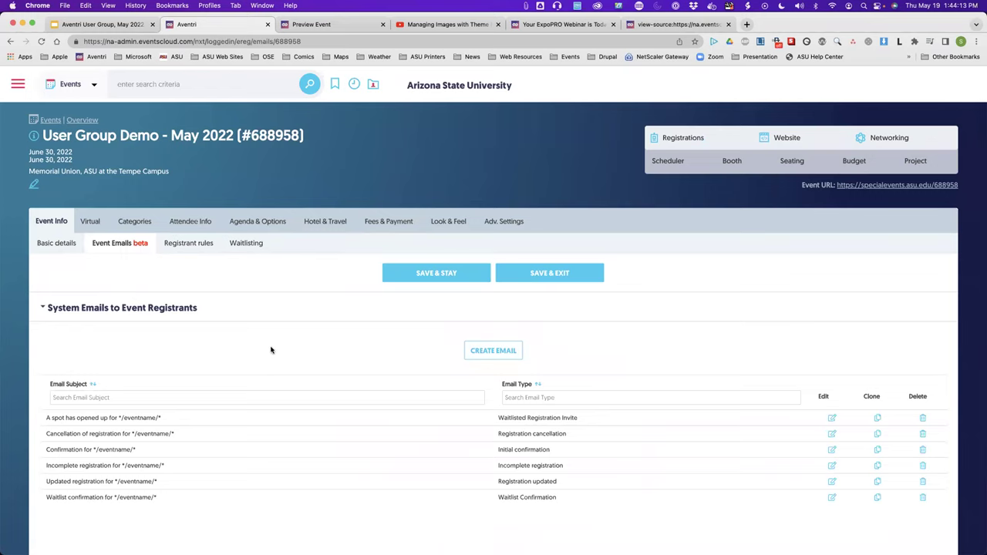
{"action": "scroll", "coordinate": [271, 350], "scroll_direction": "down", "scroll_amount": 5}
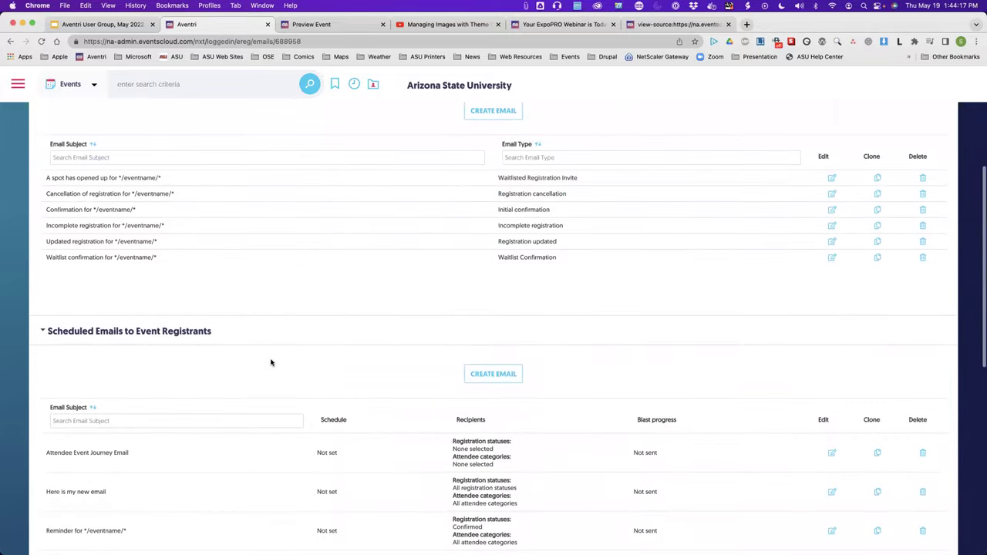
{"action": "scroll", "coordinate": [271, 354], "scroll_direction": "down", "scroll_amount": 3}
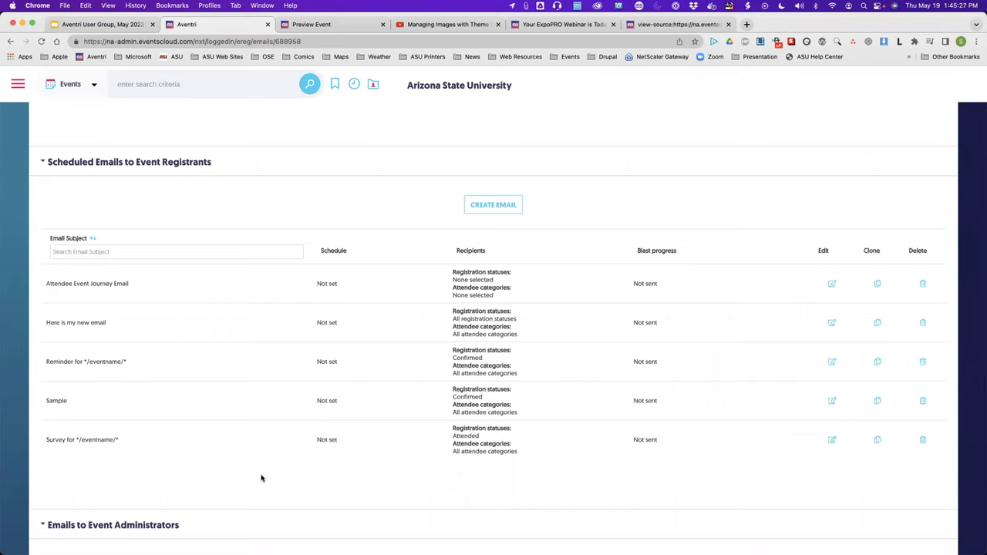
Open the initial confirmation email for editing and bring its message body below the sample banner into view.
{"action": "scroll", "coordinate": [270, 471], "scroll_direction": "up", "scroll_amount": 10}
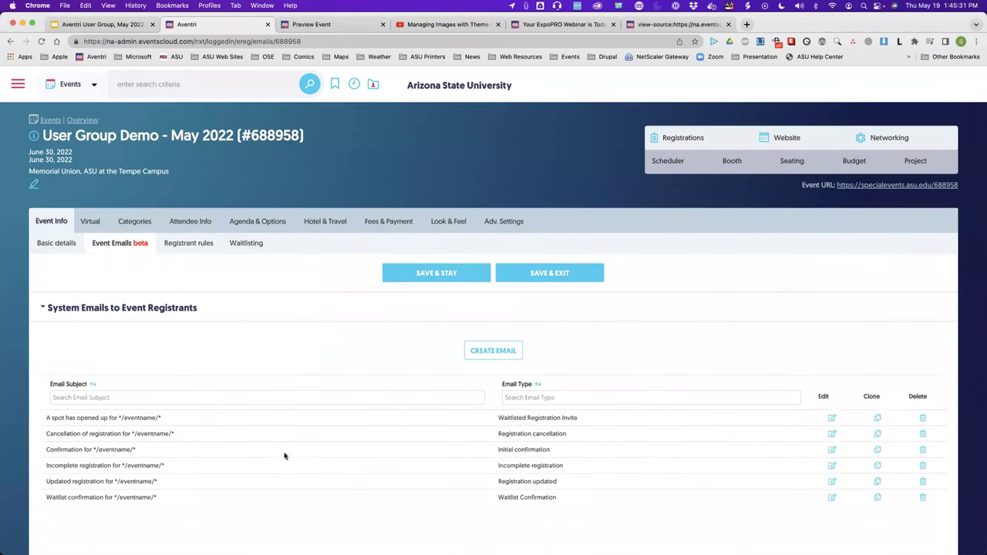
{"action": "scroll", "coordinate": [267, 461], "scroll_direction": "down", "scroll_amount": 2}
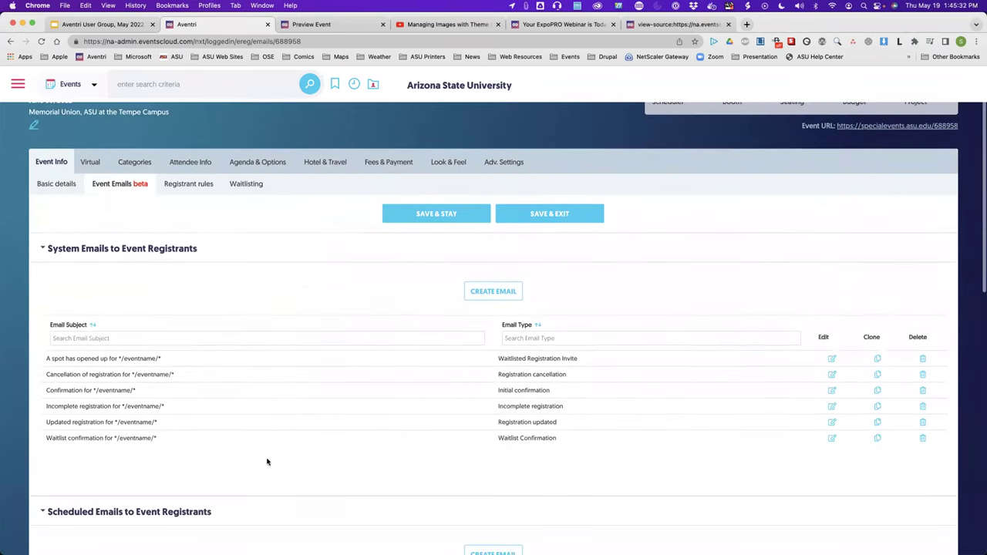
{"action": "left_click", "coordinate": [831, 393]}
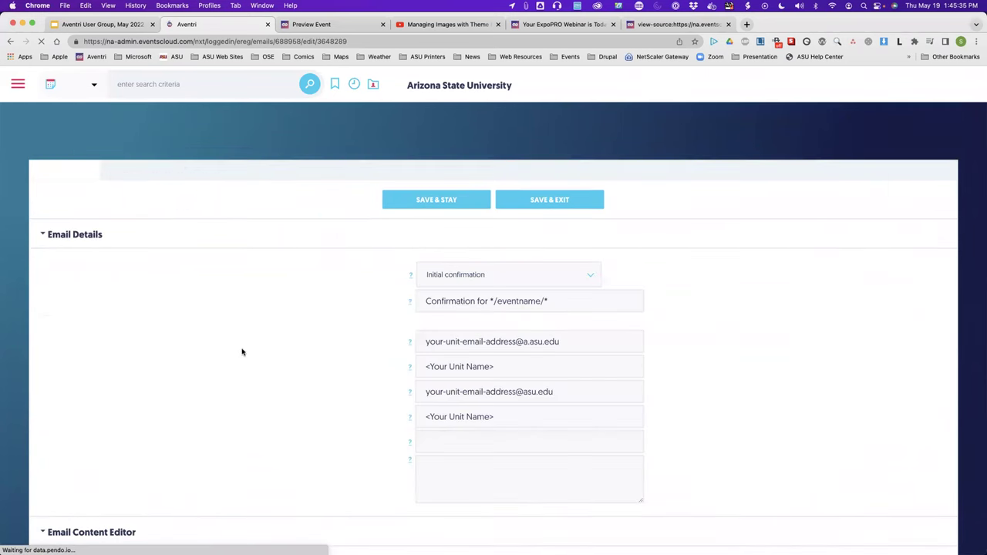
{"action": "scroll", "coordinate": [119, 410], "scroll_direction": "down", "scroll_amount": 5}
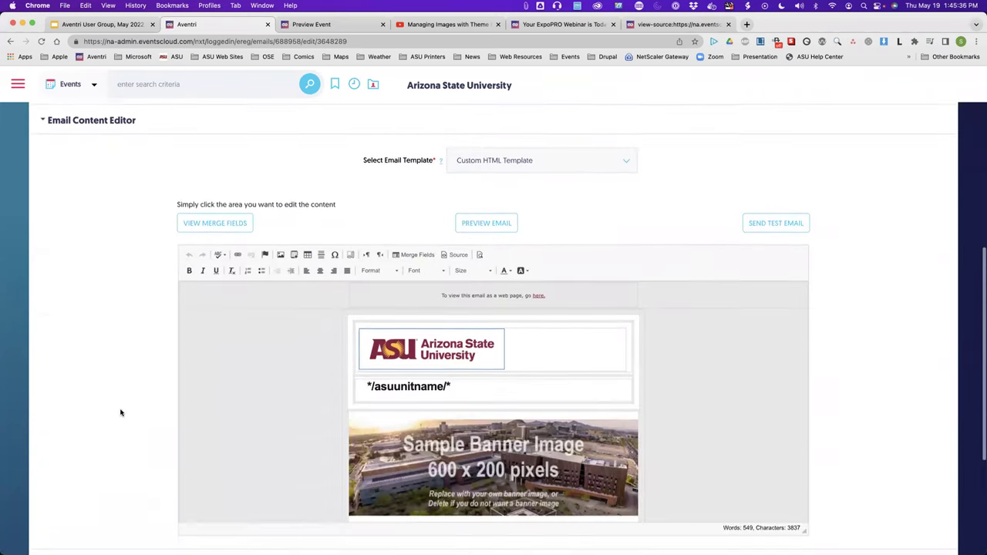
{"action": "scroll", "coordinate": [463, 385], "scroll_direction": "down", "scroll_amount": 3}
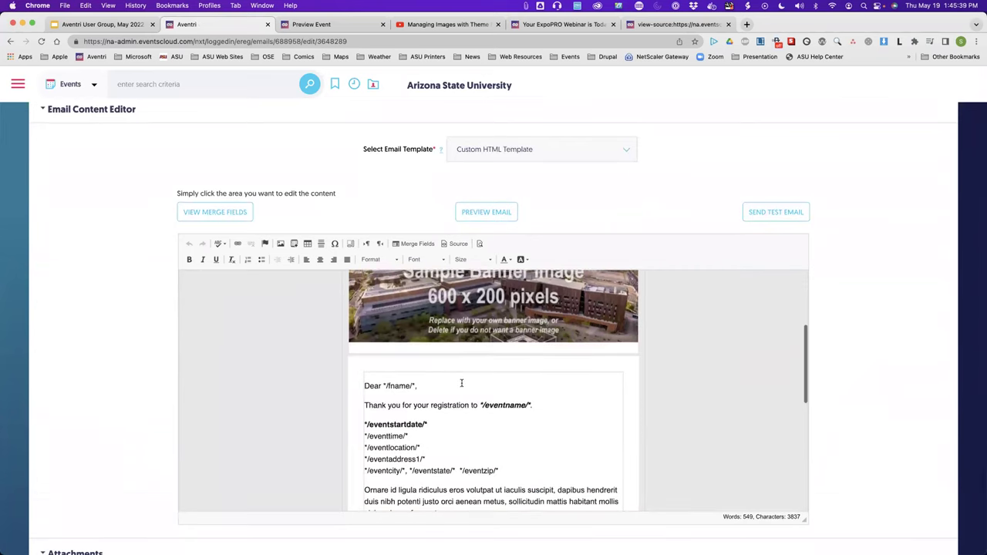
Set the text color of the "Thank you for your registration" sentence to the custom color #FFC627.
{"action": "left_click_drag", "start_coordinate": [365, 368], "coordinate": [535, 367]}
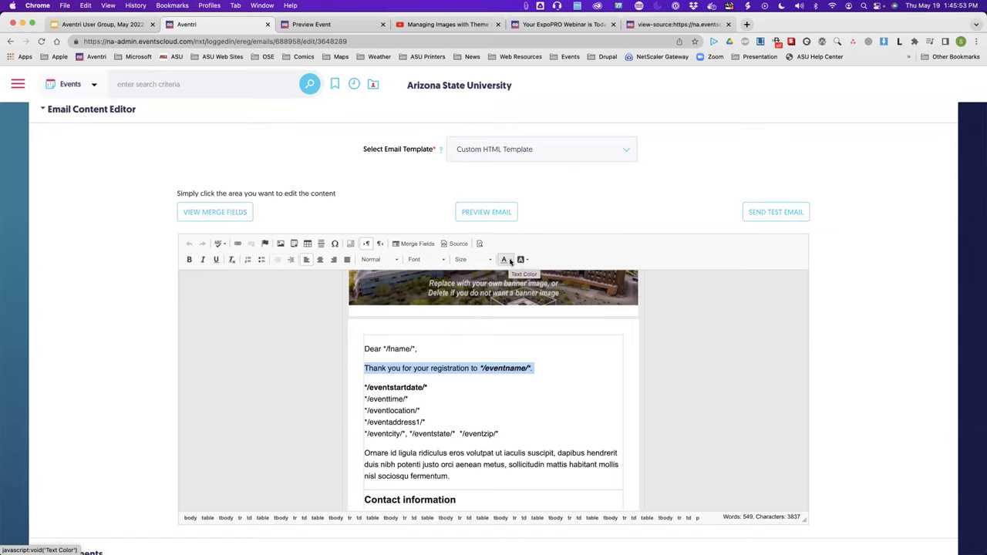
{"action": "left_click", "coordinate": [509, 260]}
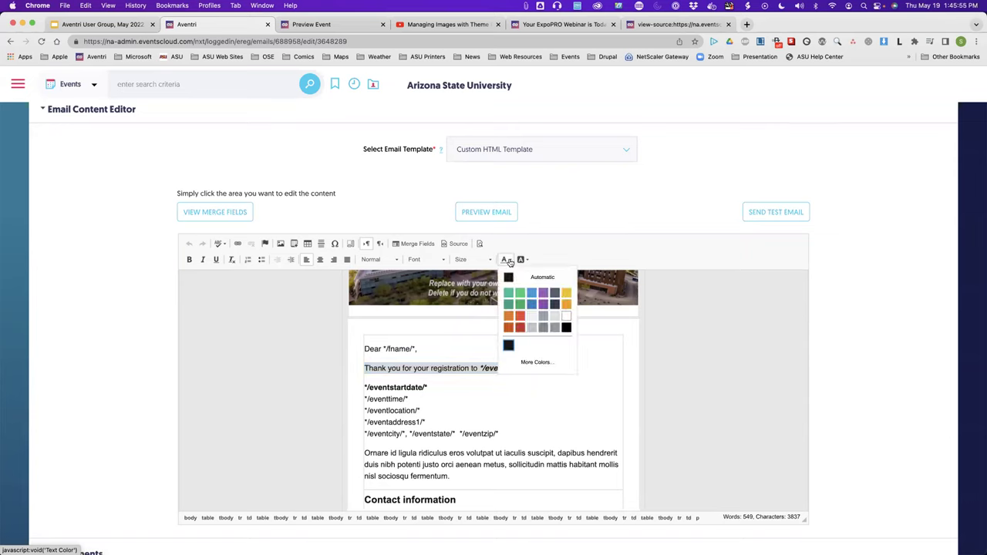
{"action": "left_click", "coordinate": [531, 363]}
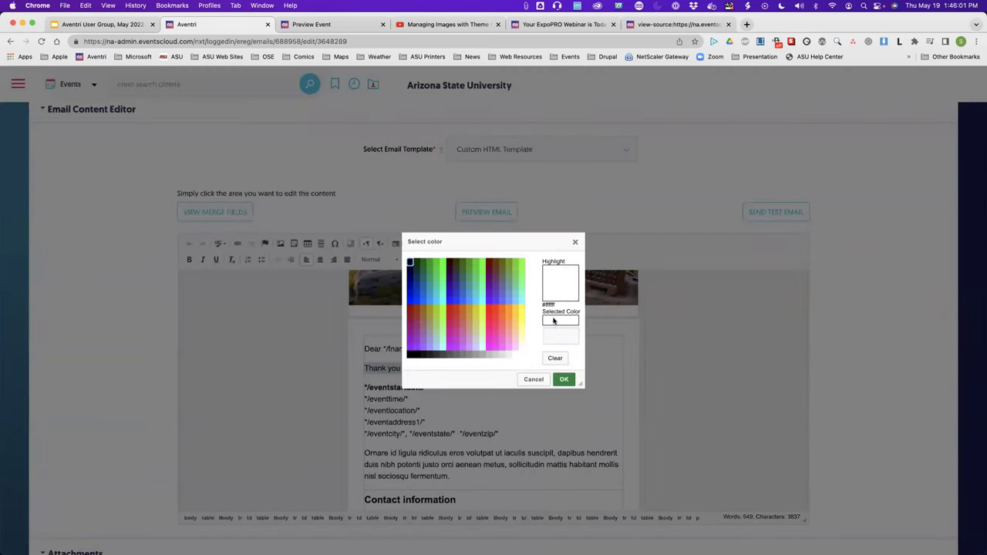
{"action": "left_click", "coordinate": [556, 334]}
{"action": "type", "text": "#FFC627"}
{"action": "key", "text": "Tab"}
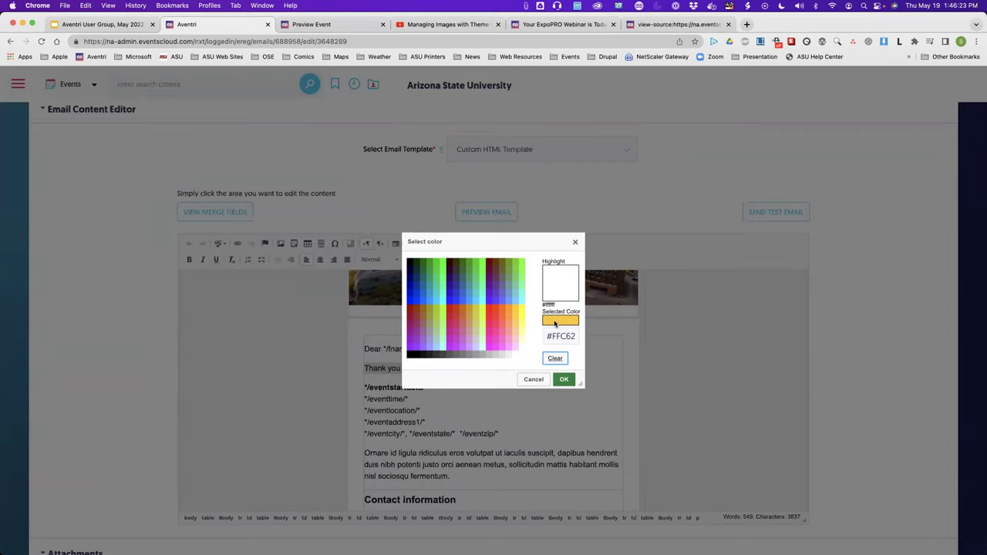
{"action": "left_click", "coordinate": [562, 381]}
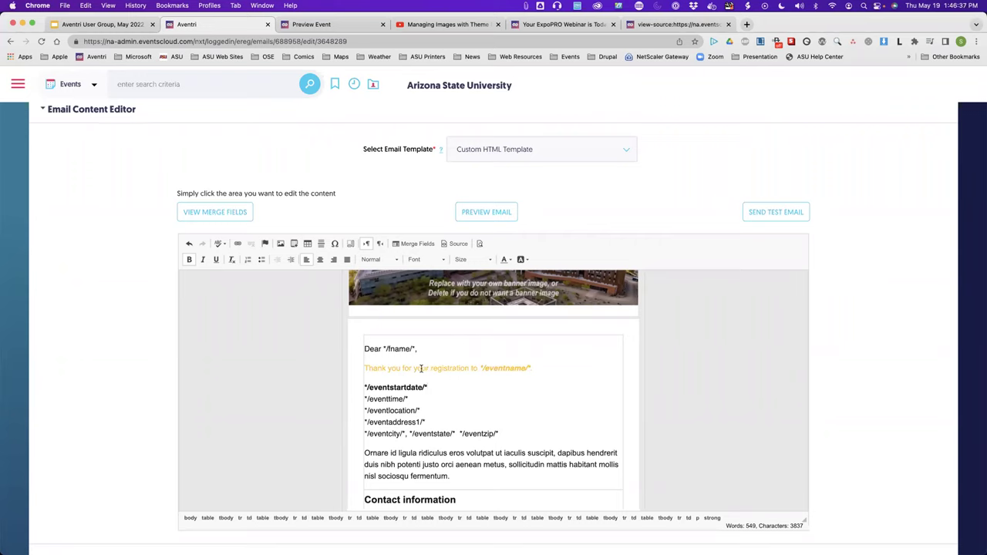
Select the thank-you sentence again and check the text color palette for the custom gold swatch.
{"action": "left_click_drag", "start_coordinate": [363, 368], "coordinate": [536, 368]}
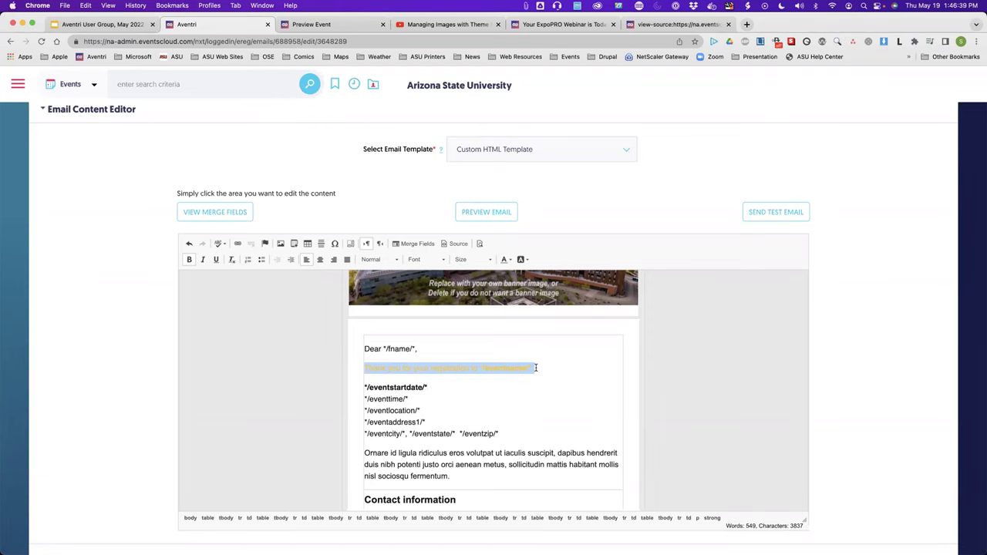
{"action": "left_click", "coordinate": [510, 260]}
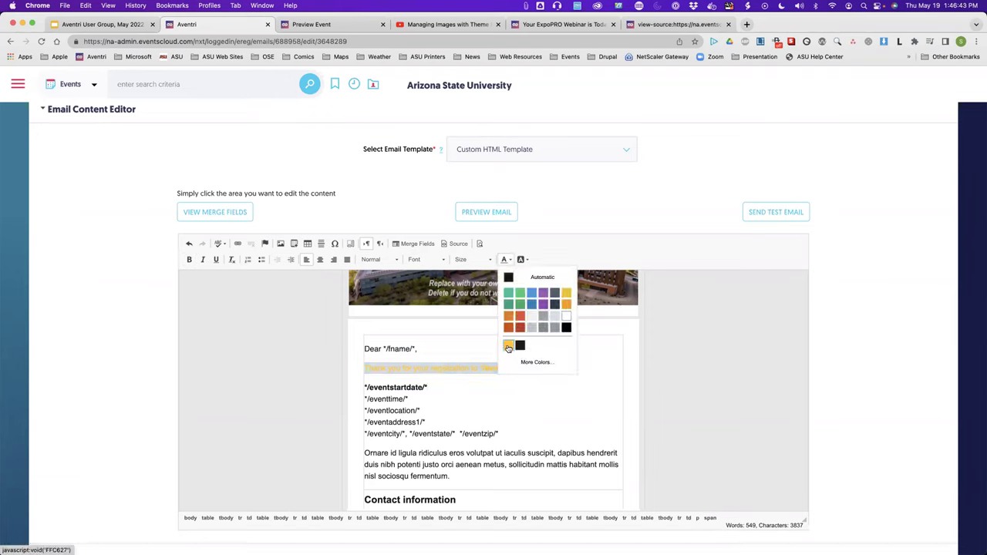
{"action": "left_click", "coordinate": [469, 383]}
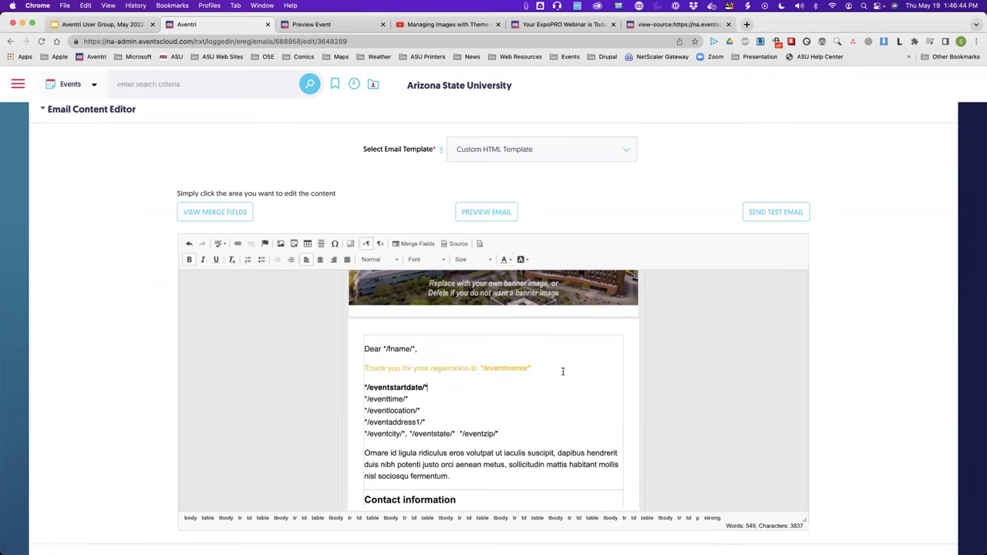
Apply the custom gold text color to the word "eventcity" in the email's address line.
{"action": "double_click", "coordinate": [382, 434]}
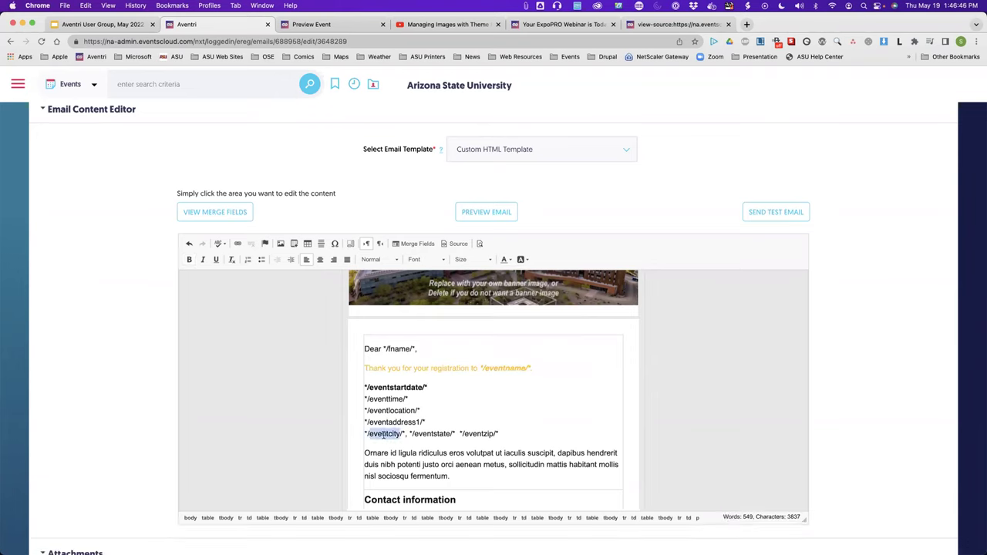
{"action": "left_click", "coordinate": [505, 260]}
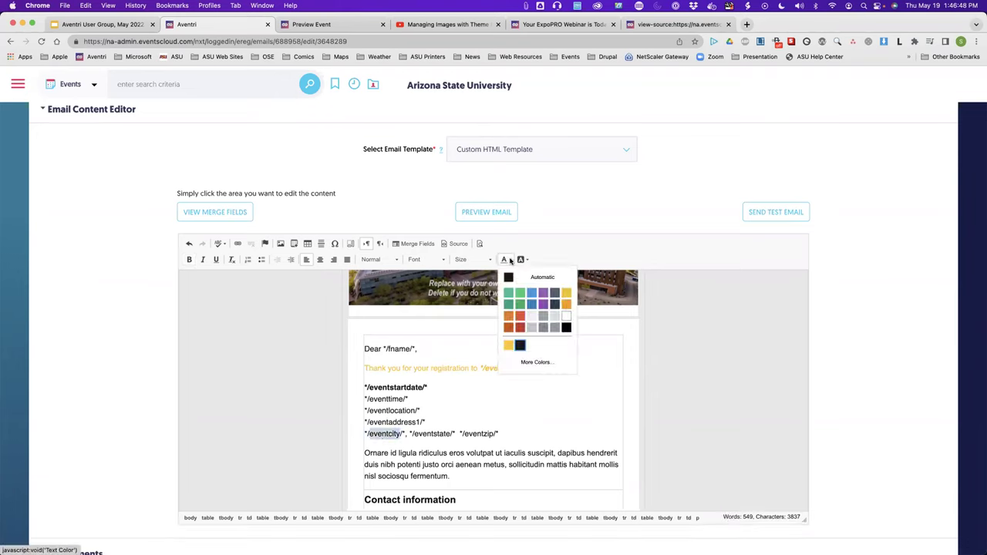
{"action": "left_click", "coordinate": [508, 345]}
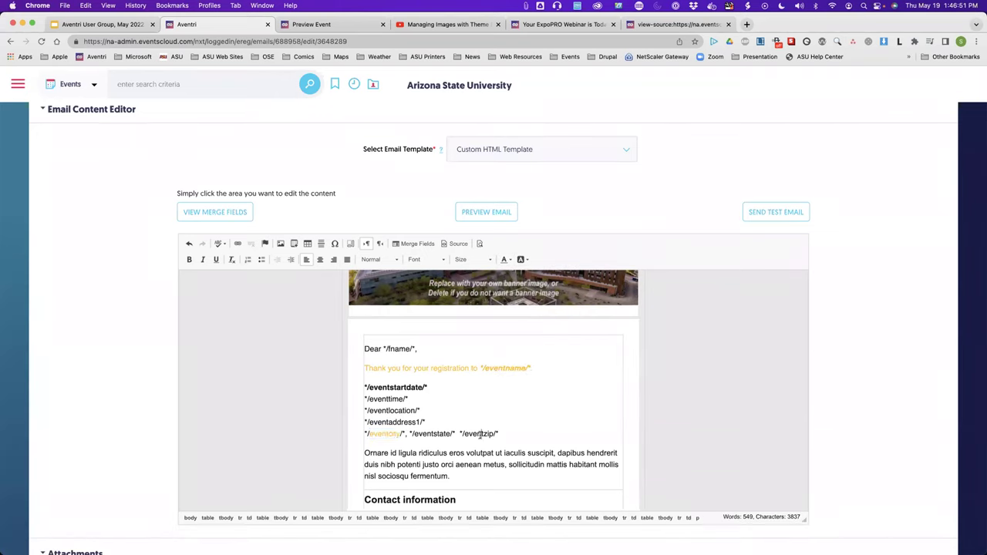
{"action": "triple_click", "coordinate": [480, 434]}
{"action": "double_click", "coordinate": [480, 434]}
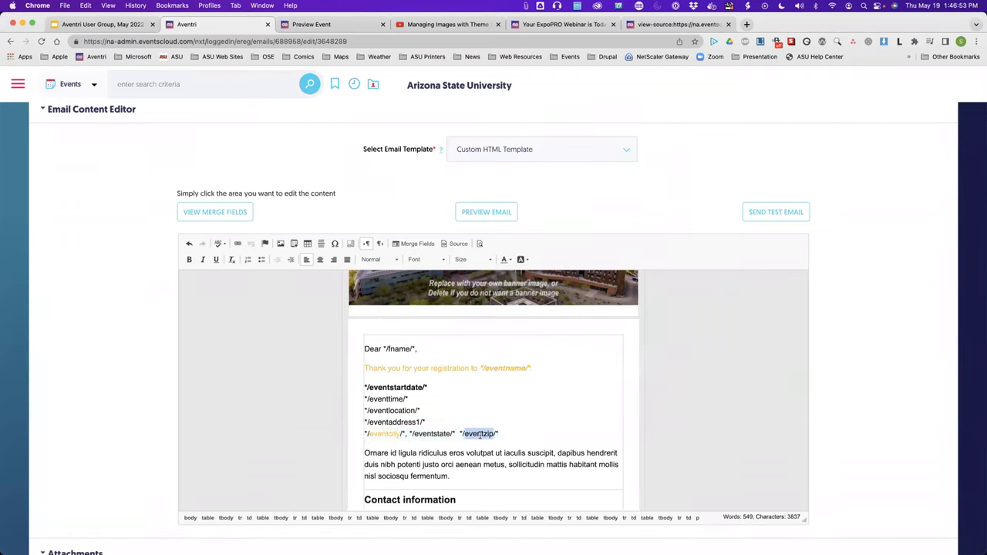
{"action": "left_click", "coordinate": [521, 259]}
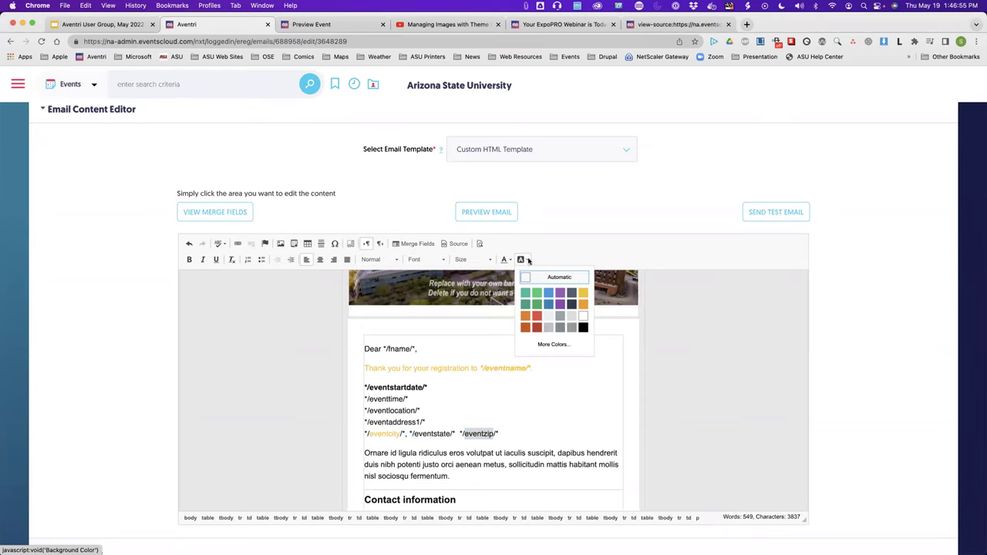
{"action": "left_click", "coordinate": [568, 388]}
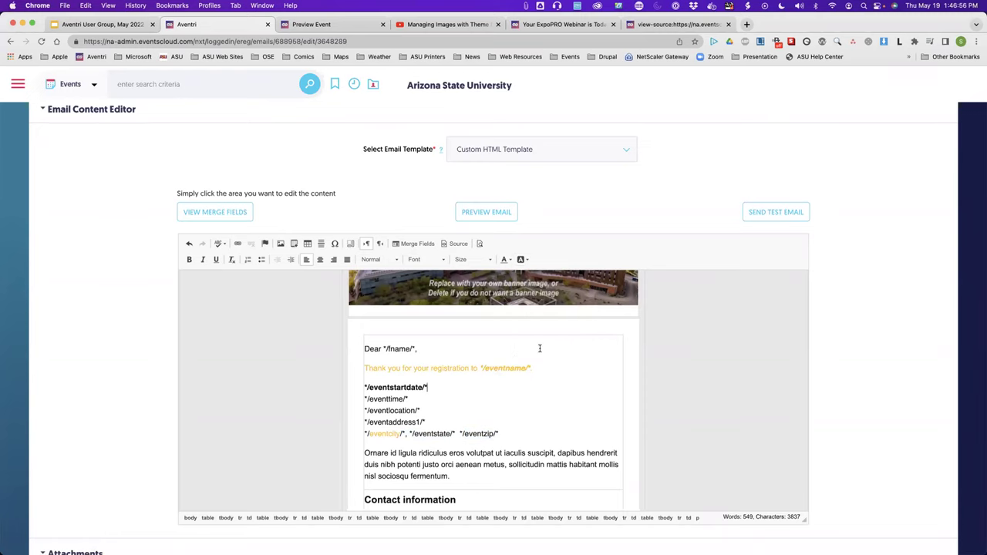
Add #FFC627 as a custom background color in the email content editor.
{"action": "left_click", "coordinate": [523, 260]}
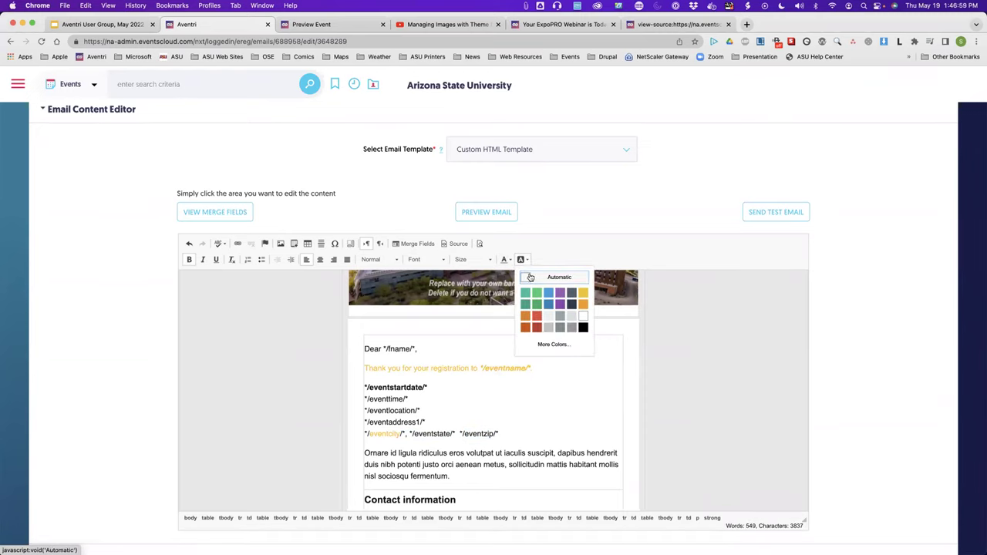
{"action": "left_click", "coordinate": [546, 343]}
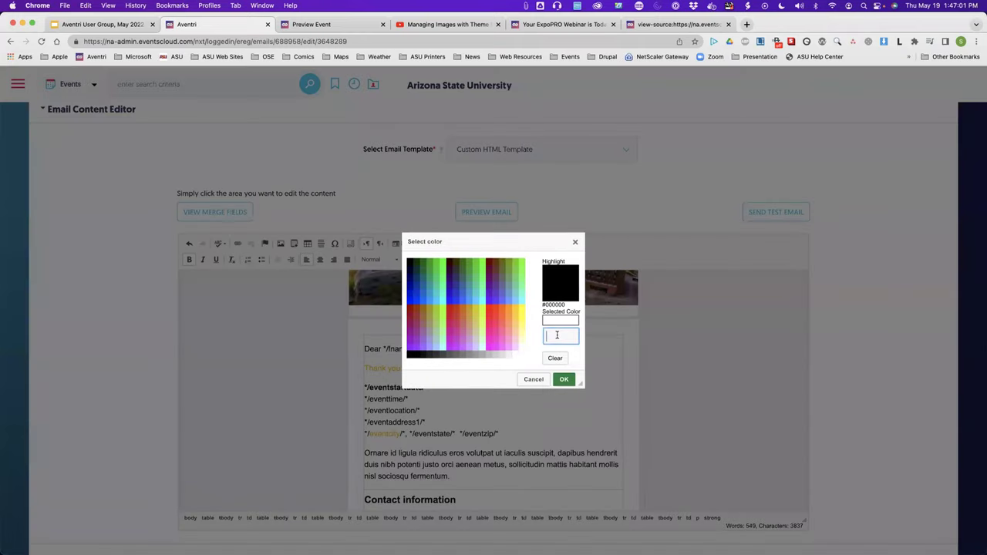
{"action": "type", "text": "#FFC627"}
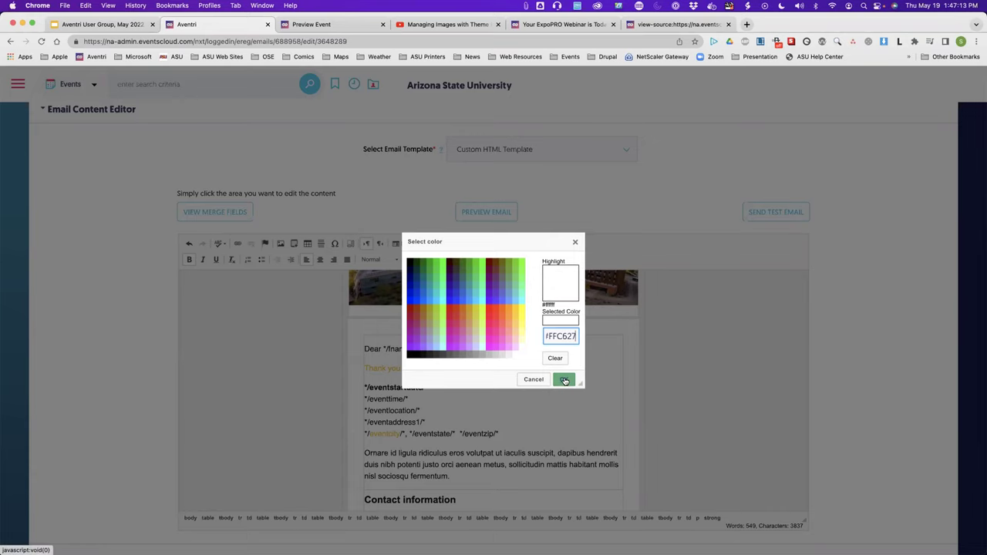
{"action": "left_click", "coordinate": [564, 381]}
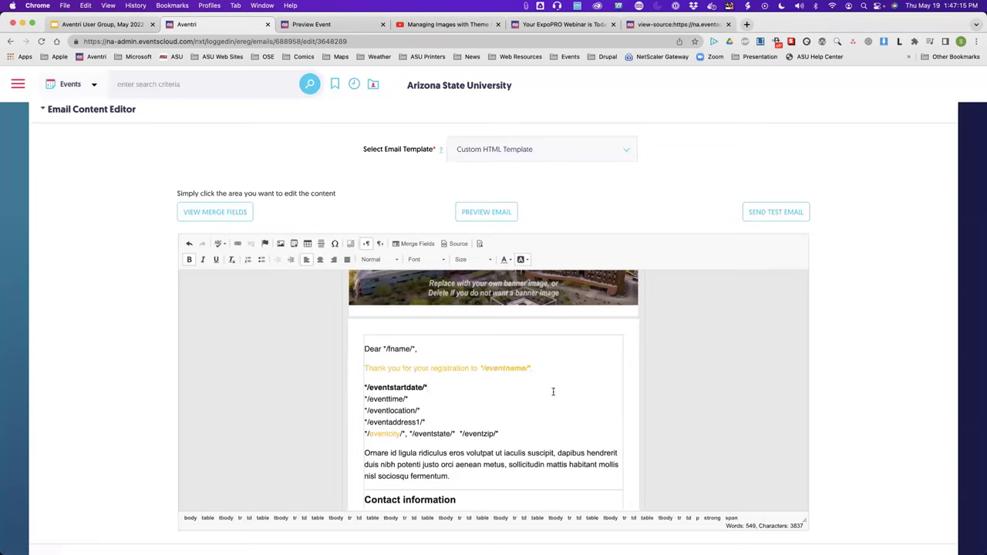
Give the word "eventzip" in the address line the custom gold background color, and reopen the background color palette.
{"action": "double_click", "coordinate": [478, 434]}
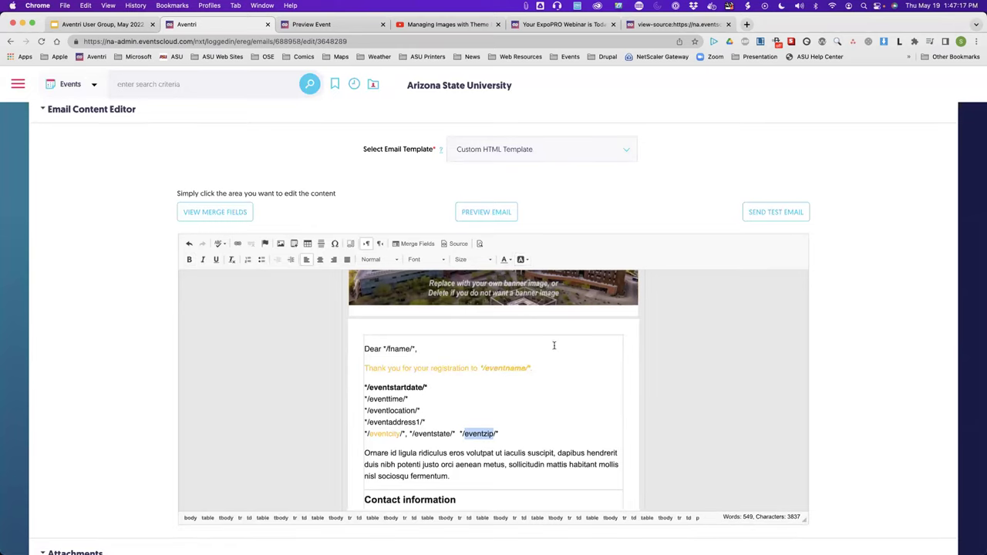
{"action": "left_click", "coordinate": [523, 260]}
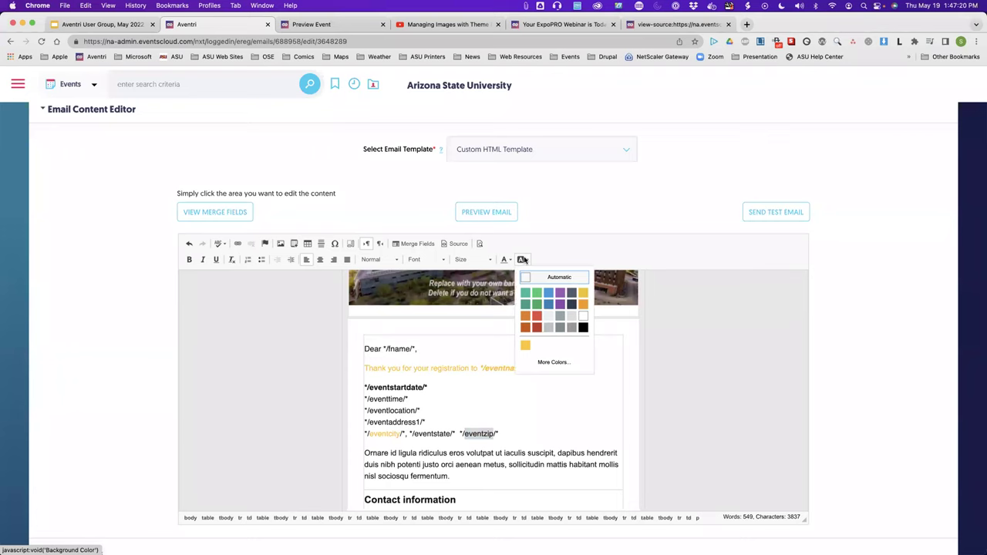
{"action": "left_click", "coordinate": [524, 348]}
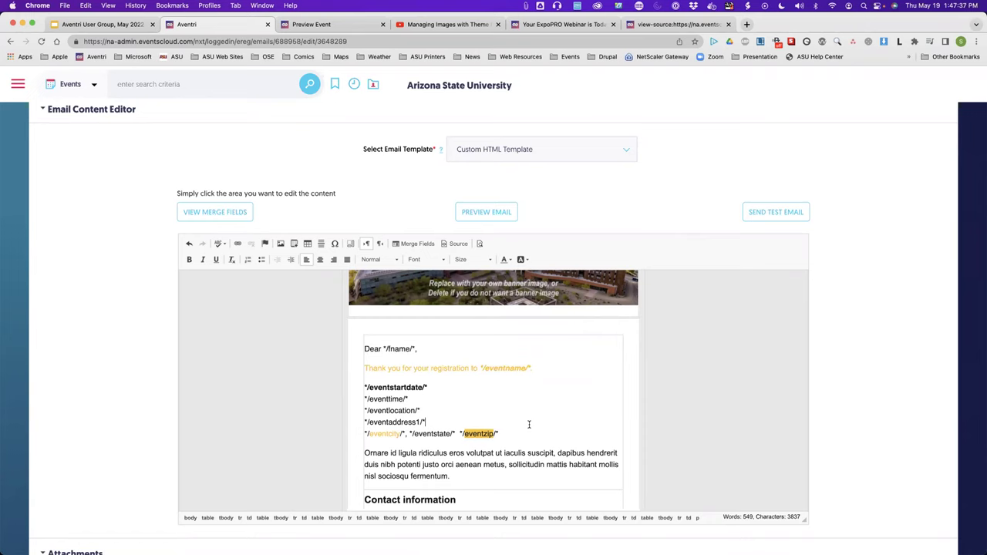
{"action": "left_click", "coordinate": [521, 259]}
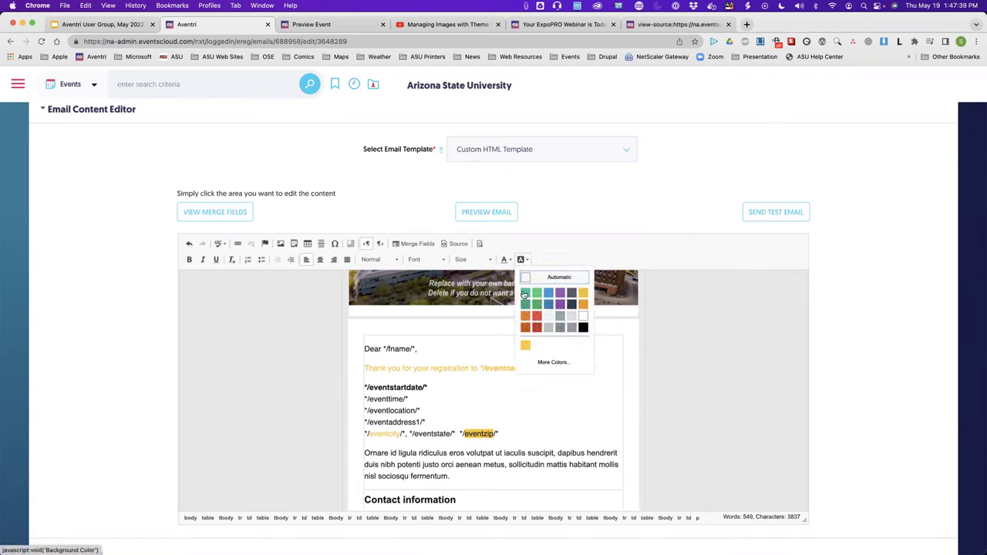
Close the background color palette without picking a color, save the confirmation email and return to the list of system emails.
{"action": "left_click", "coordinate": [537, 419]}
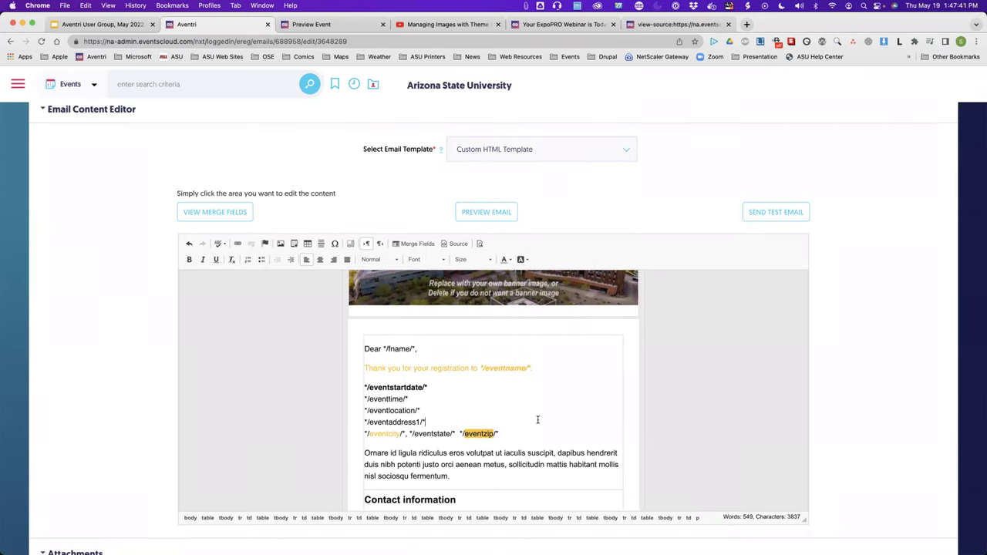
{"action": "scroll", "coordinate": [150, 375], "scroll_direction": "up", "scroll_amount": 10}
{"action": "scroll", "coordinate": [253, 338], "scroll_direction": "down", "scroll_amount": 5}
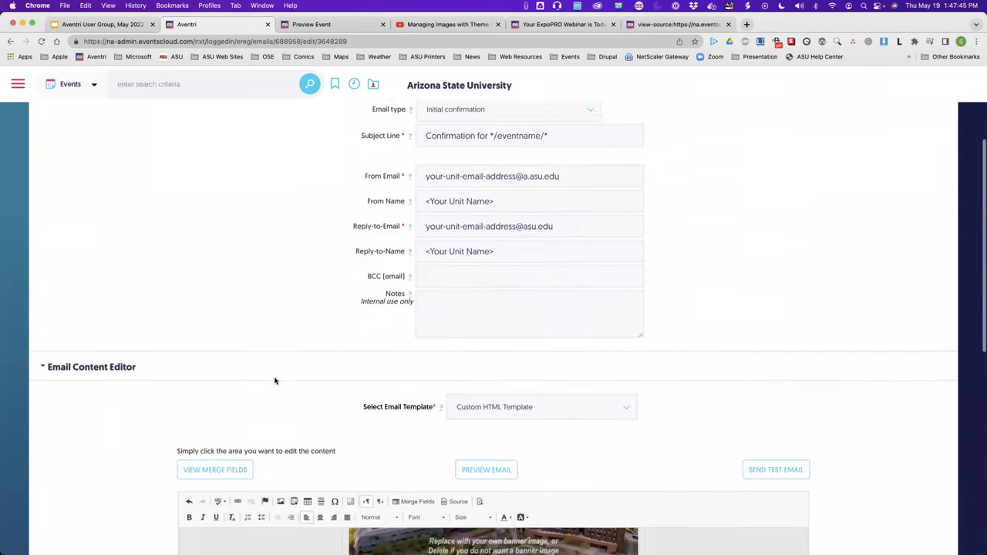
{"action": "scroll", "coordinate": [275, 381], "scroll_direction": "up", "scroll_amount": 5}
{"action": "left_click", "coordinate": [437, 199]}
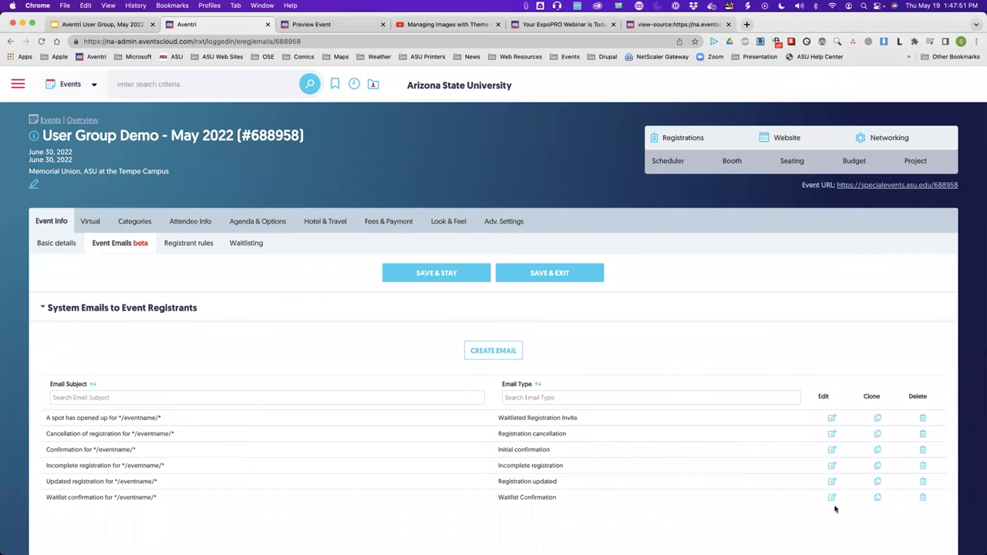
Open the Waitlist Confirmation email, select the word "Dear" and check which custom colors its text color palette offers.
{"action": "left_click", "coordinate": [831, 497]}
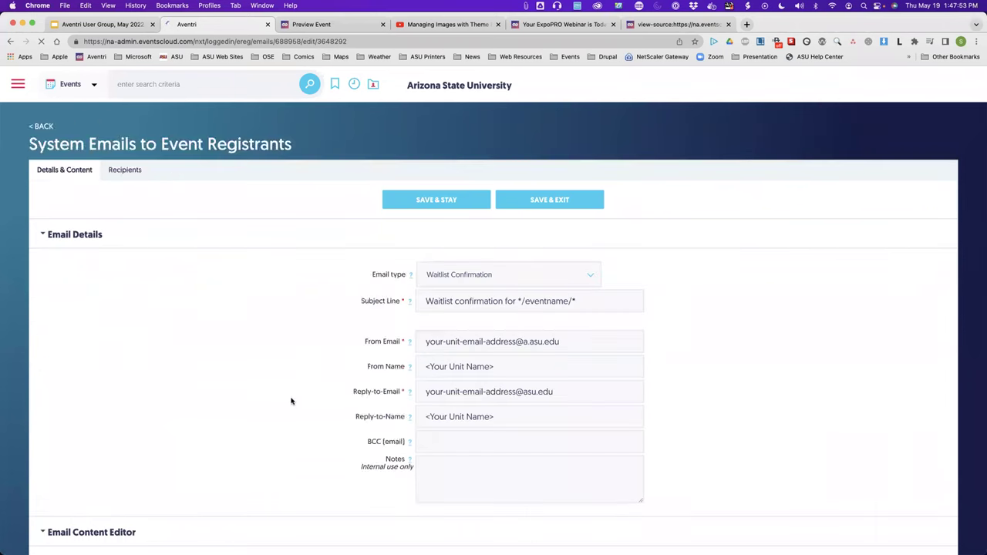
{"action": "scroll", "coordinate": [290, 401], "scroll_direction": "down", "scroll_amount": 10}
{"action": "double_click", "coordinate": [372, 388]}
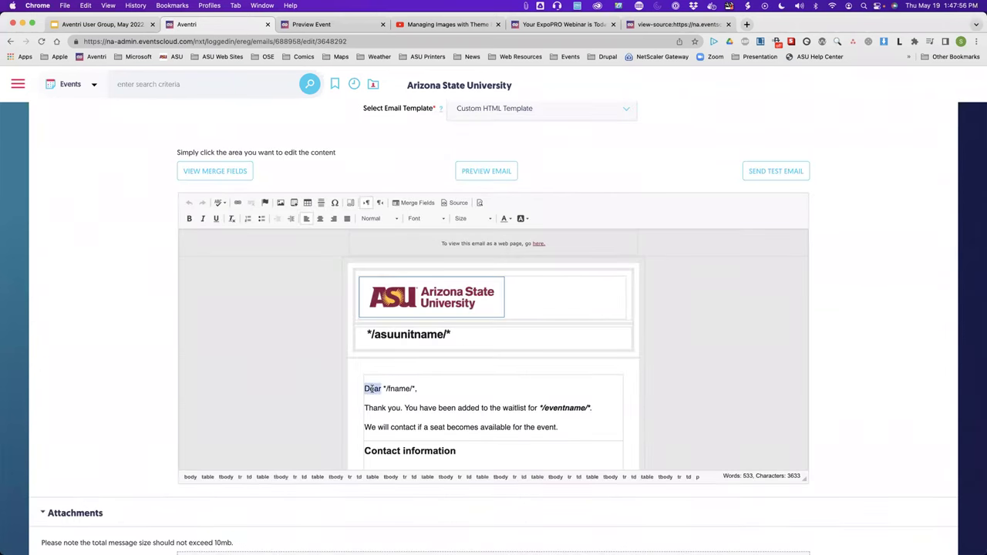
{"action": "left_click", "coordinate": [507, 220]}
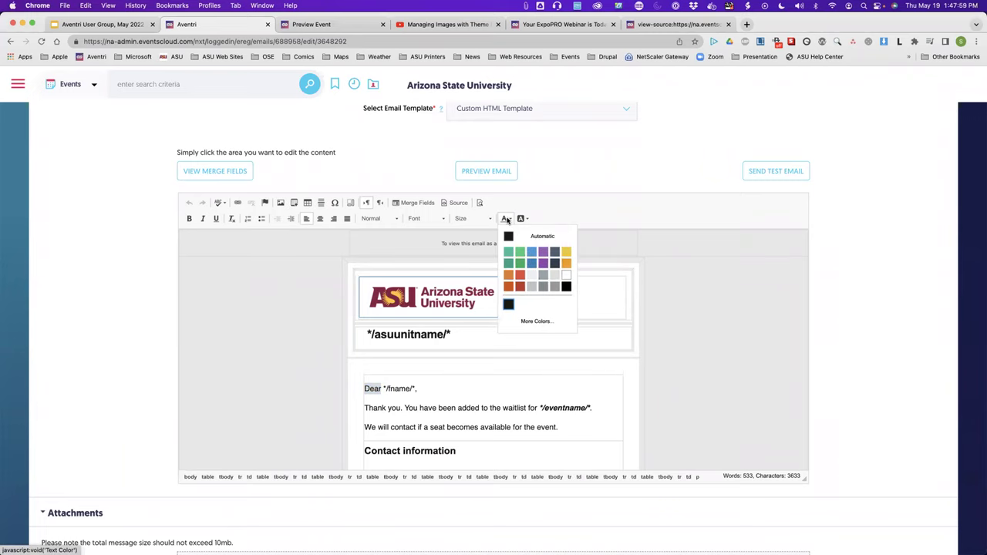
{"action": "scroll", "coordinate": [95, 357], "scroll_direction": "up", "scroll_amount": 1}
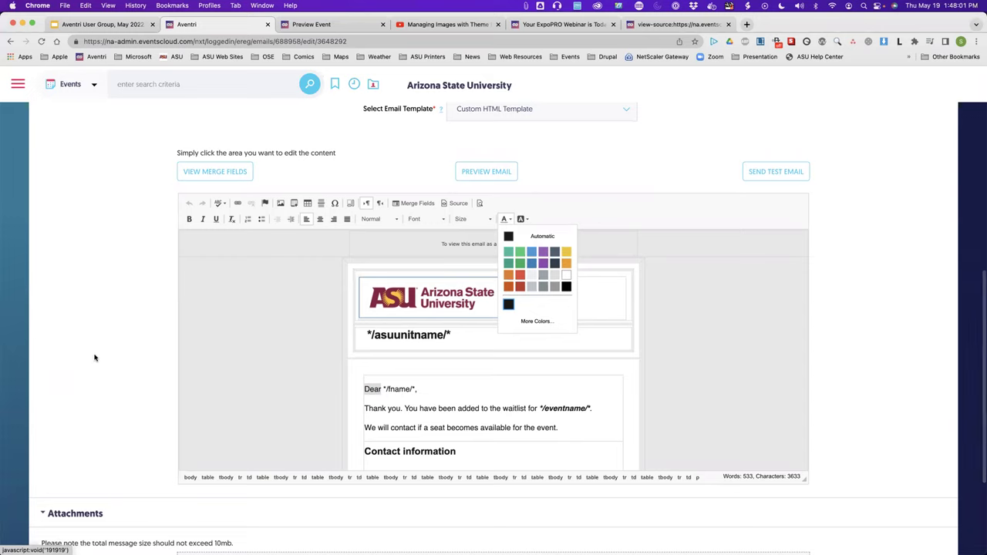
{"action": "scroll", "coordinate": [110, 352], "scroll_direction": "up", "scroll_amount": 10}
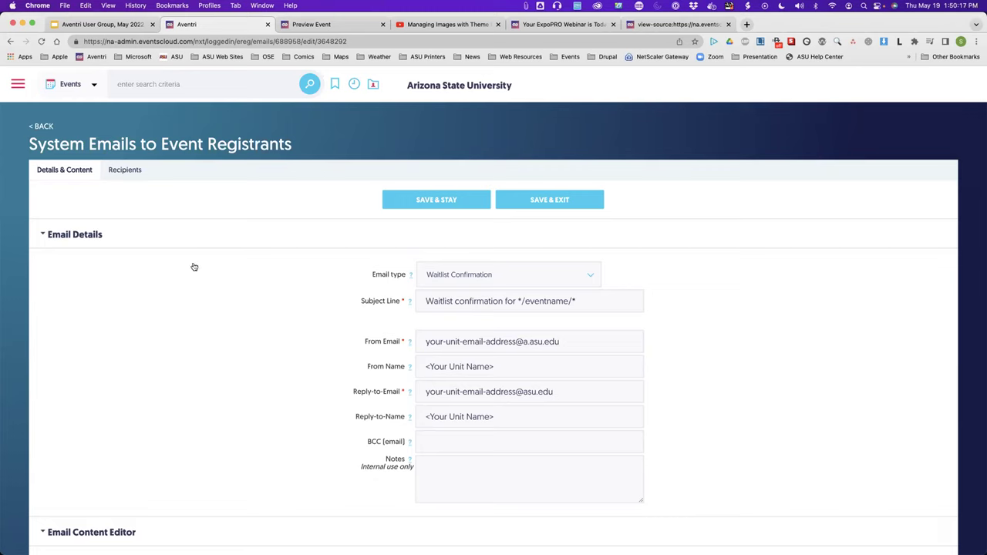
Leave the waitlist email for the event's Waitlisting settings and enable waitlisting.
{"action": "left_click", "coordinate": [51, 127]}
{"action": "left_click", "coordinate": [509, 211]}
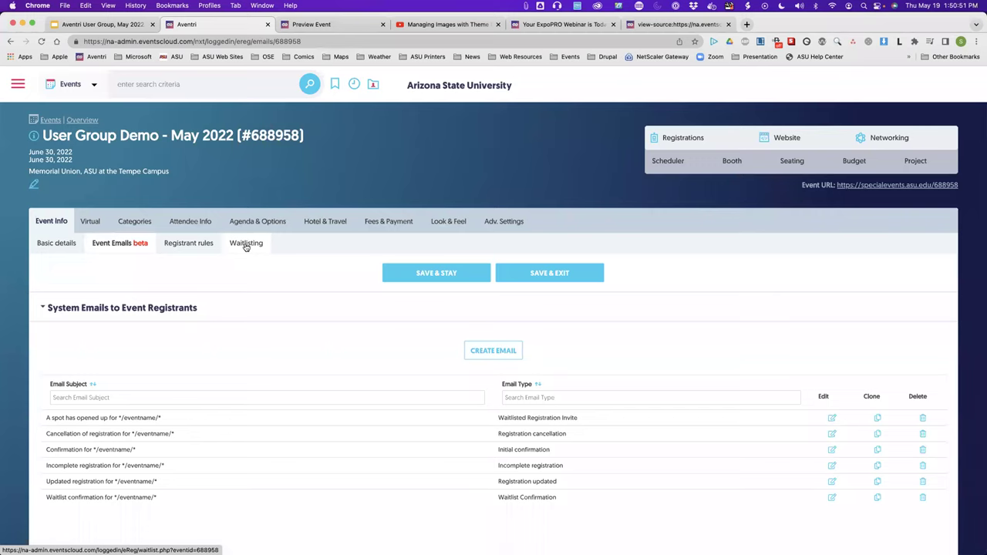
{"action": "left_click", "coordinate": [246, 244]}
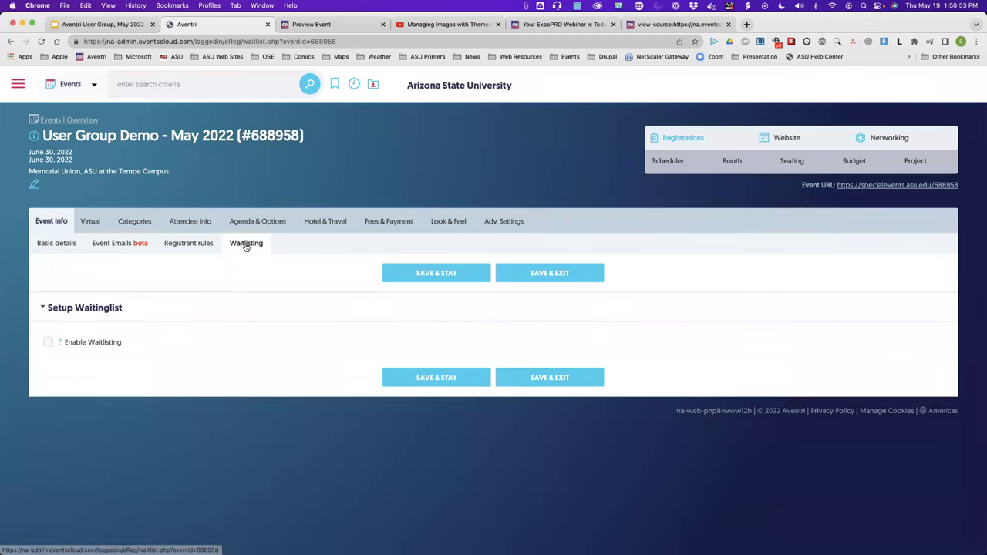
{"action": "left_click", "coordinate": [48, 342]}
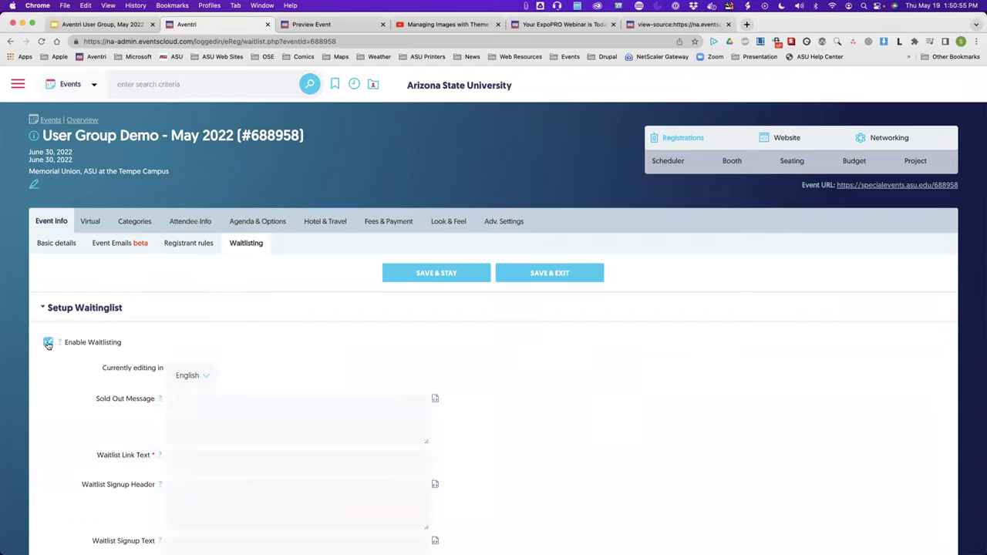
Review the waitlist setup fields, including processing mode, categories, registration fields and the time units for the registration invite expiration.
{"action": "scroll", "coordinate": [73, 417], "scroll_direction": "down", "scroll_amount": 10}
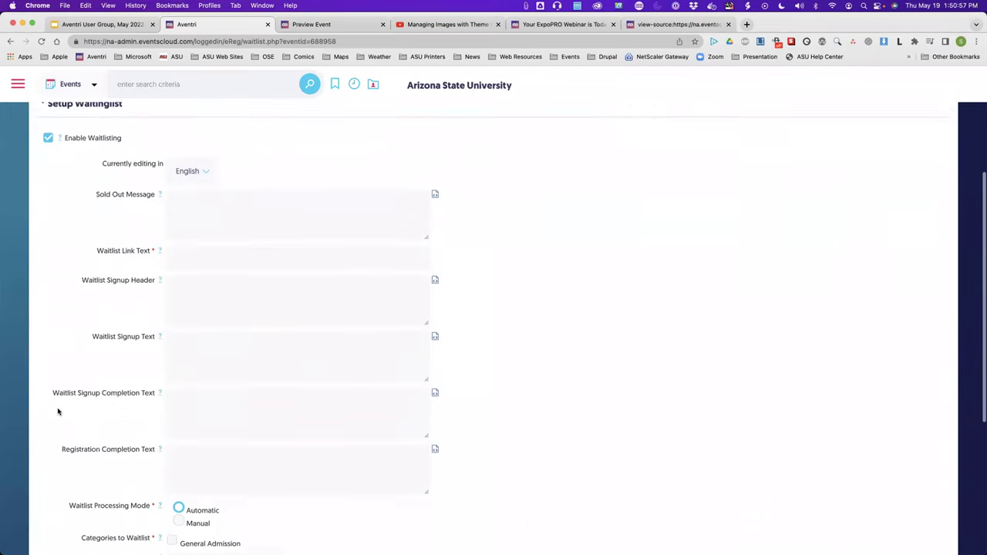
{"action": "scroll", "coordinate": [58, 412], "scroll_direction": "down", "scroll_amount": 2}
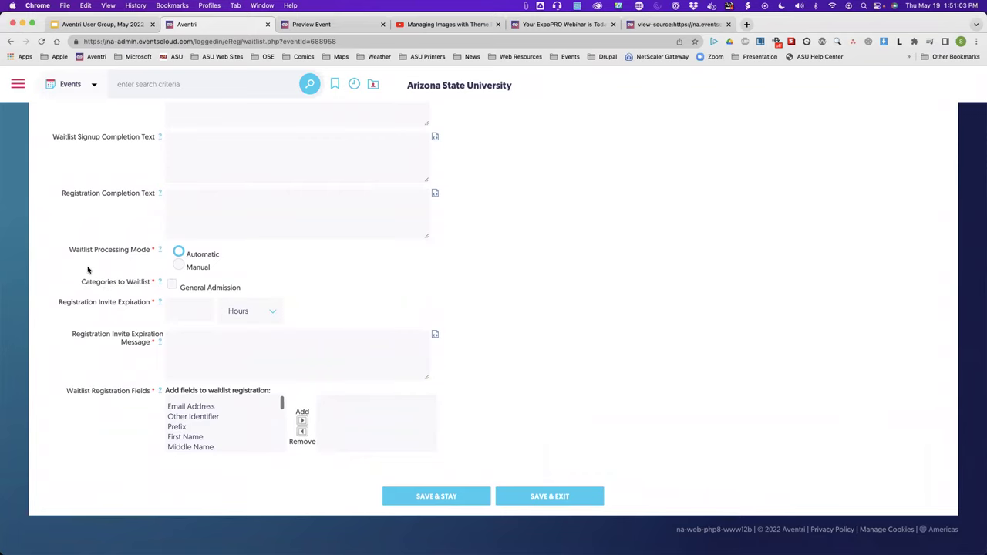
{"action": "scroll", "coordinate": [90, 270], "scroll_direction": "up", "scroll_amount": 1}
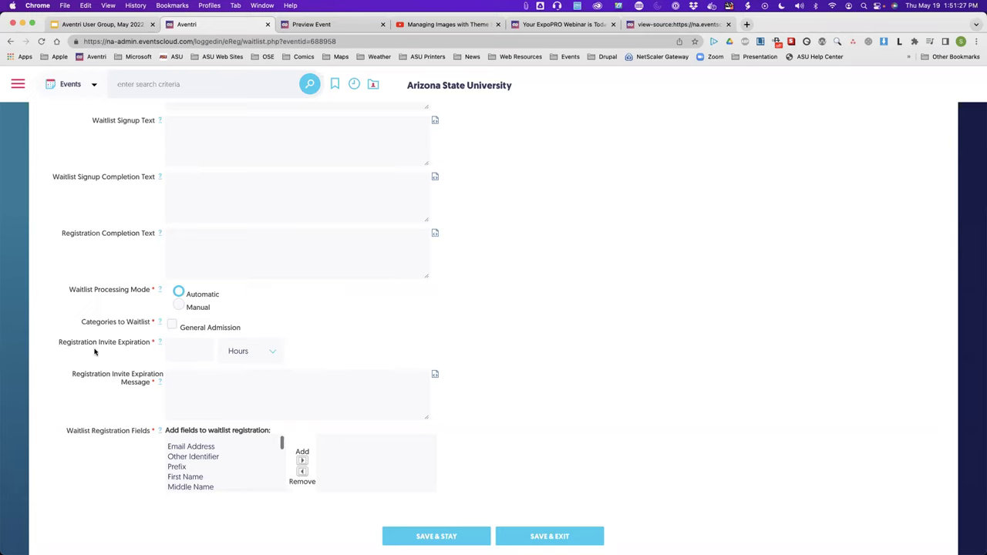
{"action": "scroll", "coordinate": [66, 337], "scroll_direction": "up", "scroll_amount": 1}
{"action": "scroll", "coordinate": [66, 337], "scroll_direction": "up", "scroll_amount": 1}
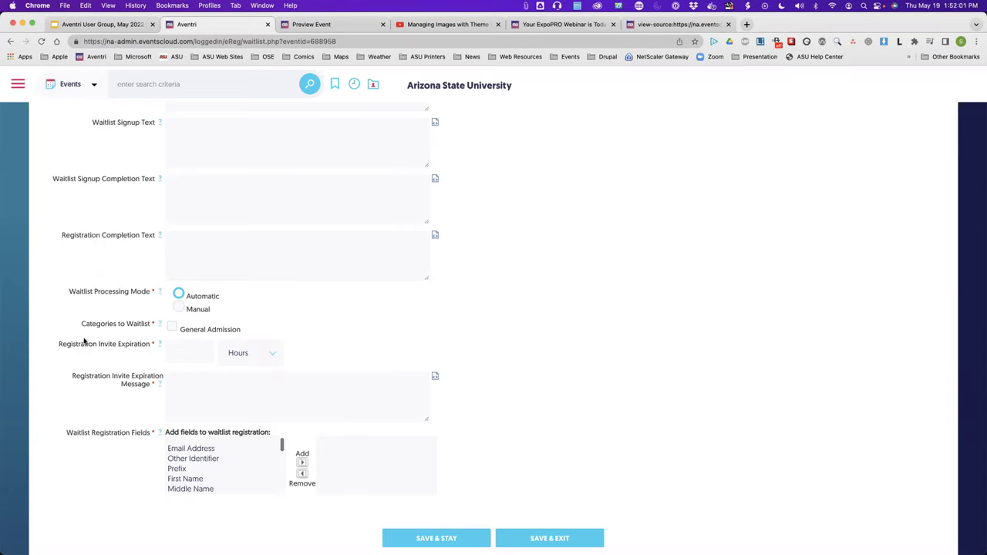
{"action": "left_click", "coordinate": [187, 352]}
{"action": "left_click", "coordinate": [243, 353]}
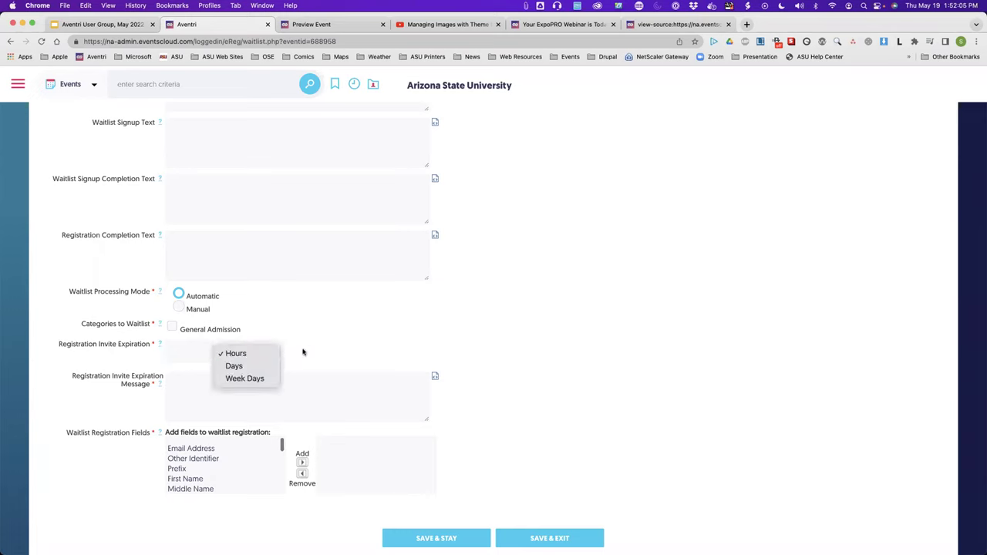
{"action": "left_click", "coordinate": [265, 352]}
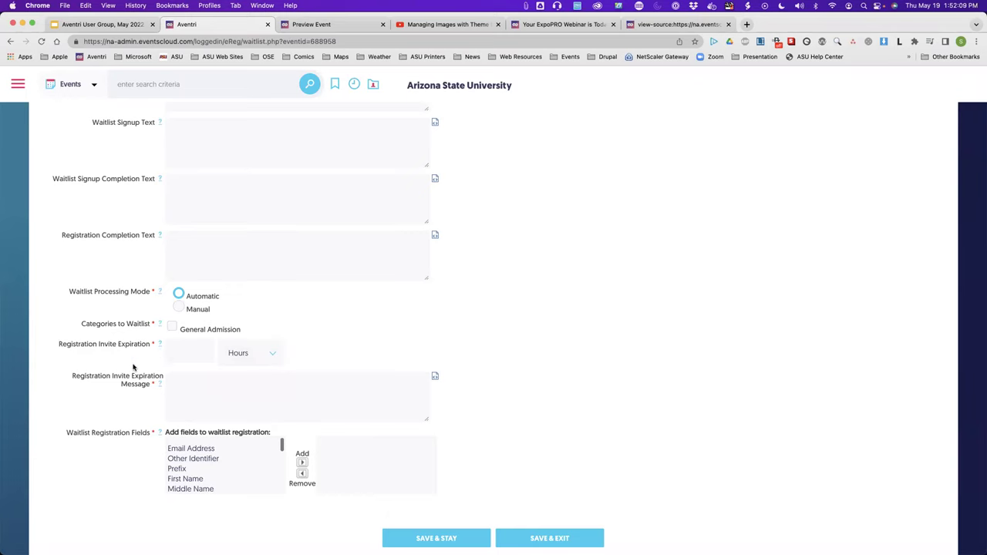
{"action": "scroll", "coordinate": [133, 368], "scroll_direction": "up", "scroll_amount": 5}
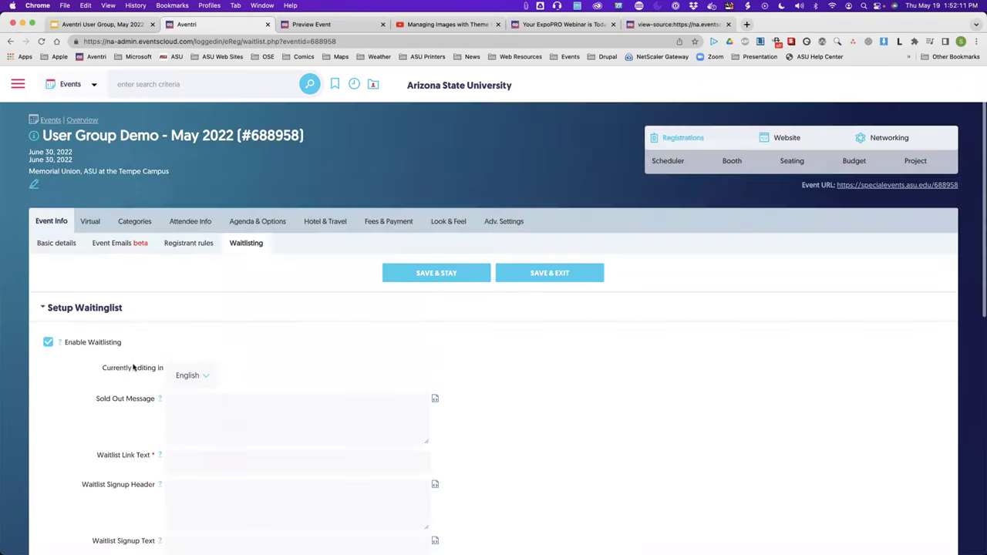
Open the event's Agenda/sessions page and look over its session list.
{"action": "mouse_move", "coordinate": [252, 228]}
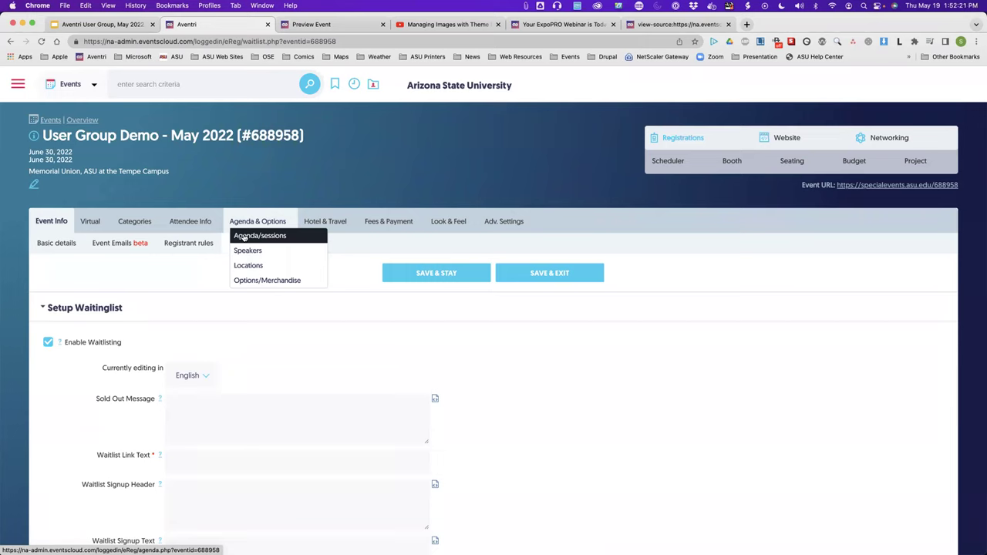
{"action": "left_click", "coordinate": [244, 238]}
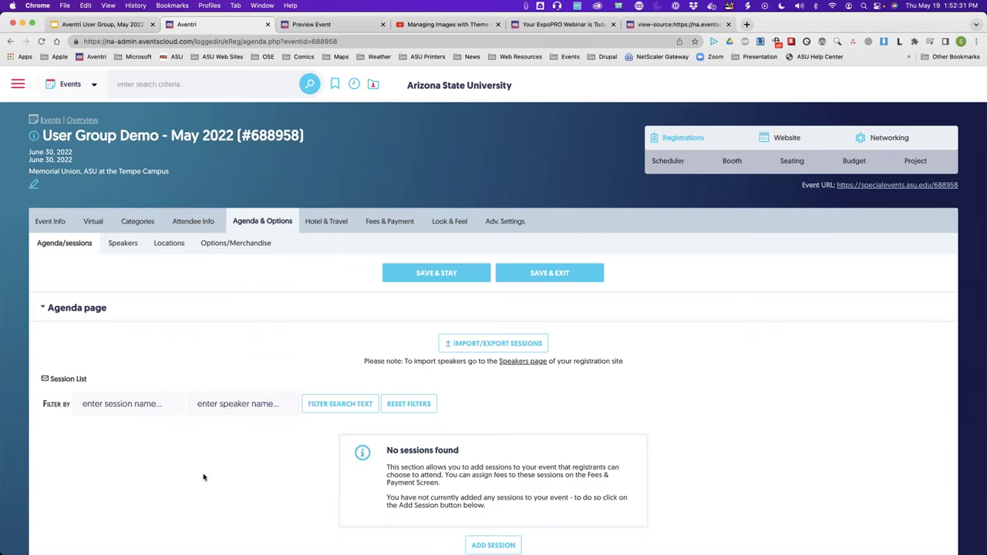
{"action": "scroll", "coordinate": [205, 448], "scroll_direction": "down", "scroll_amount": 3}
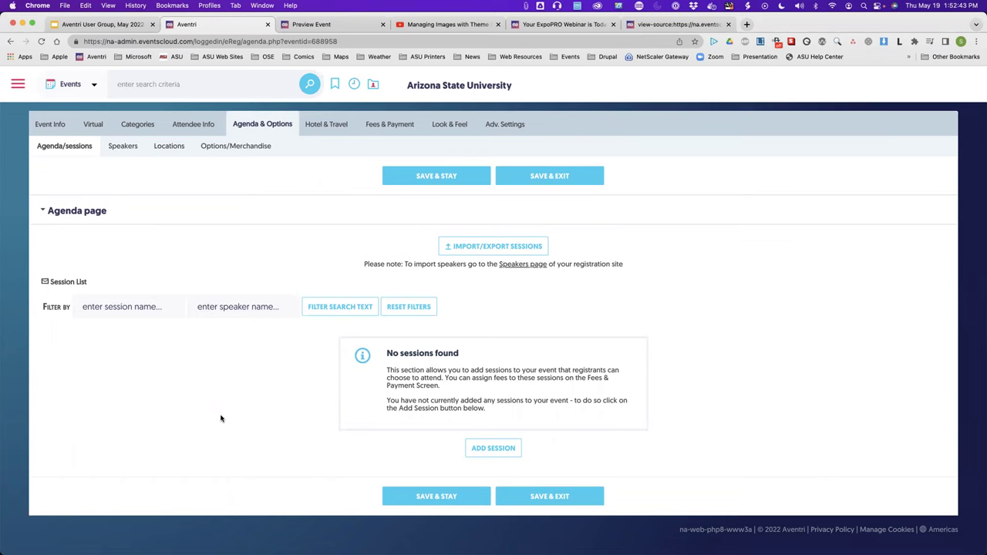
{"action": "scroll", "coordinate": [220, 419], "scroll_direction": "up", "scroll_amount": 3}
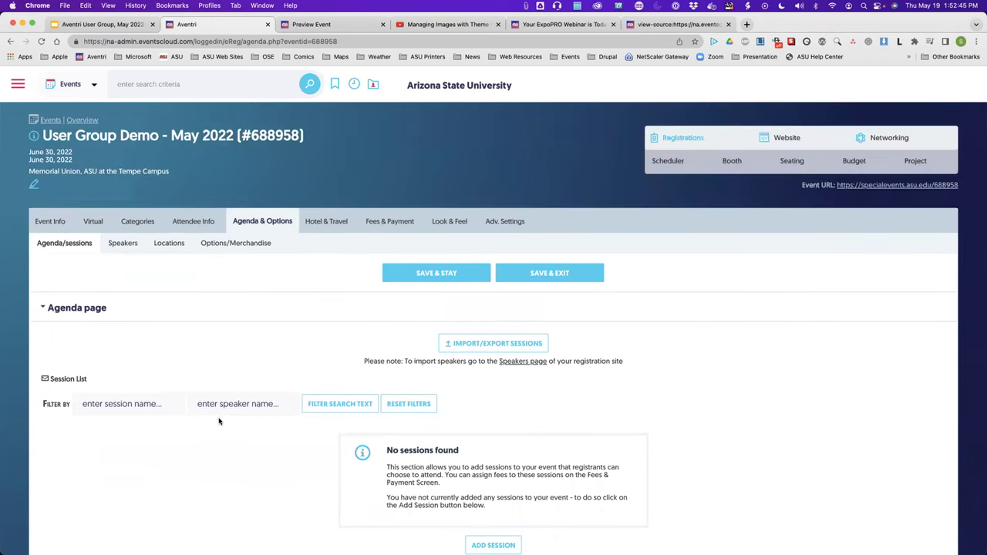
Reopen the event's Waitlisting settings and enable waitlisting again.
{"action": "mouse_move", "coordinate": [53, 221]}
{"action": "scroll", "coordinate": [213, 475], "scroll_direction": "down", "scroll_amount": 3}
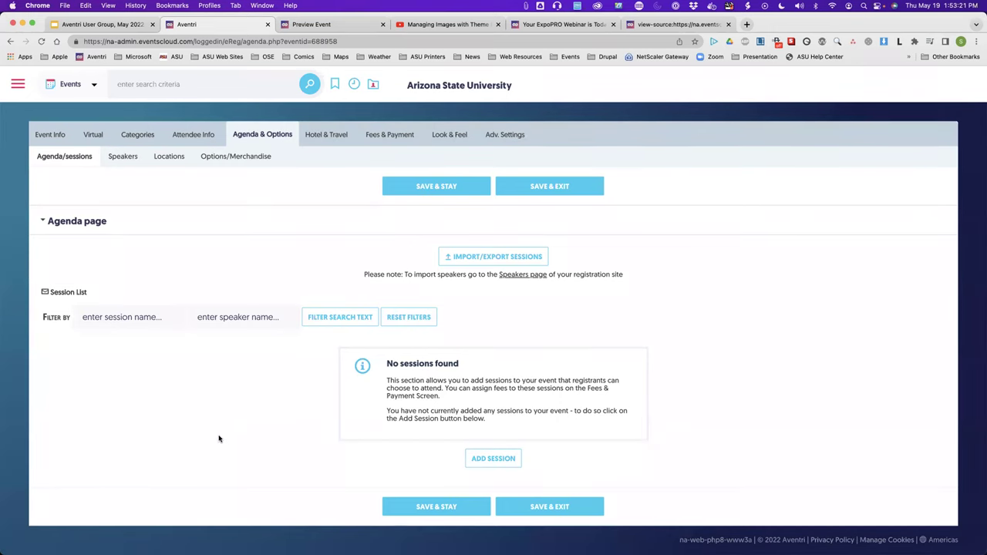
{"action": "scroll", "coordinate": [218, 436], "scroll_direction": "up", "scroll_amount": 2}
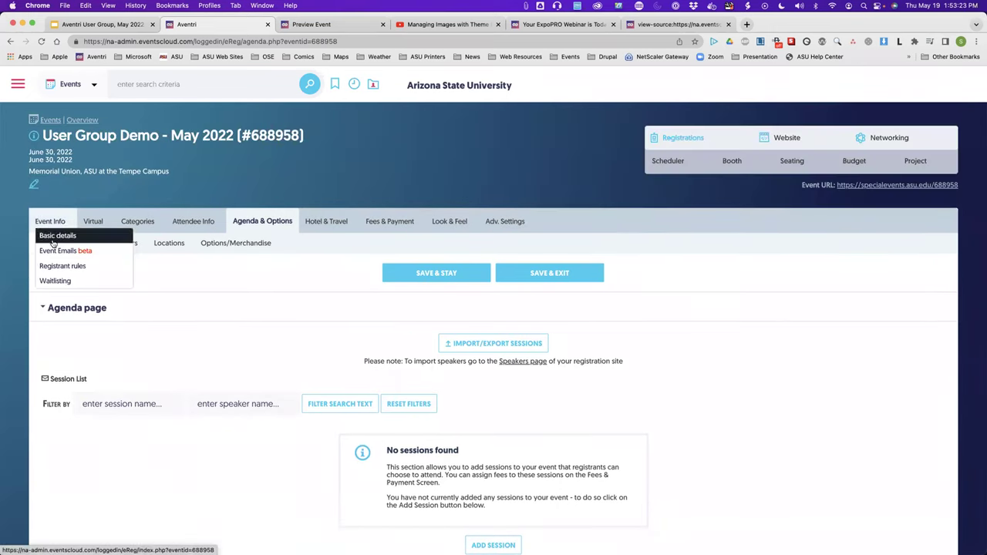
{"action": "left_click", "coordinate": [54, 281]}
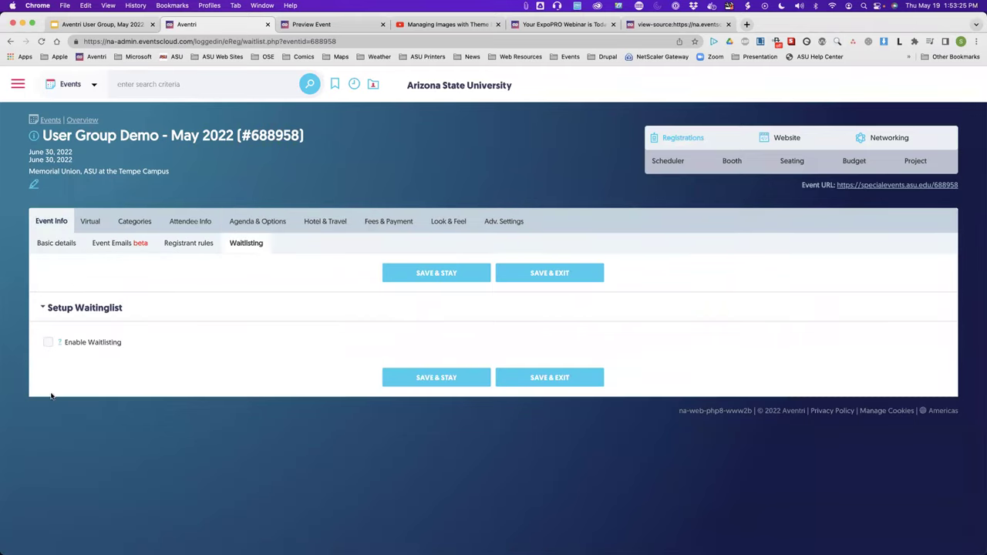
{"action": "left_click", "coordinate": [48, 342]}
Try to save the waitlist setup with its fields left empty and review which fields are required.
{"action": "scroll", "coordinate": [406, 228], "scroll_direction": "down", "scroll_amount": 2}
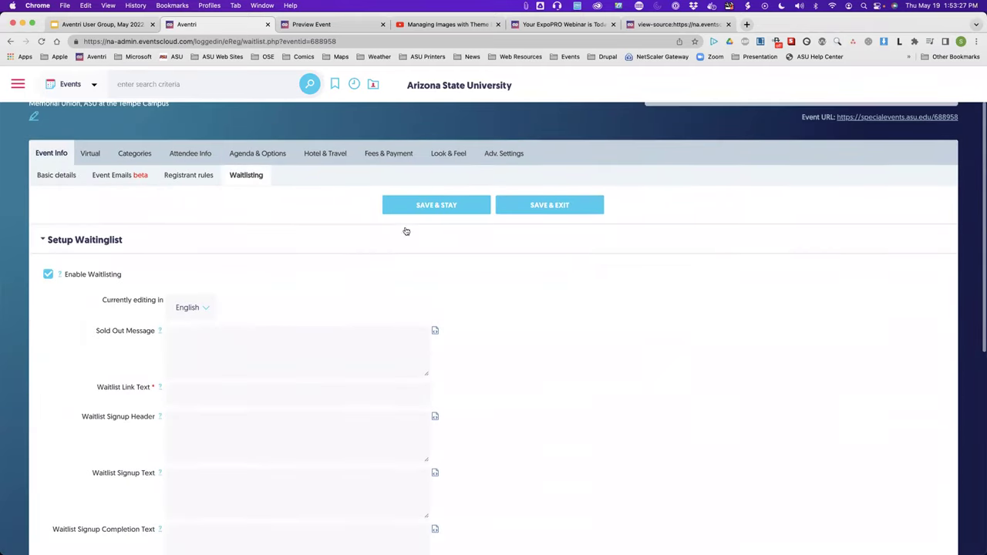
{"action": "left_click", "coordinate": [449, 205]}
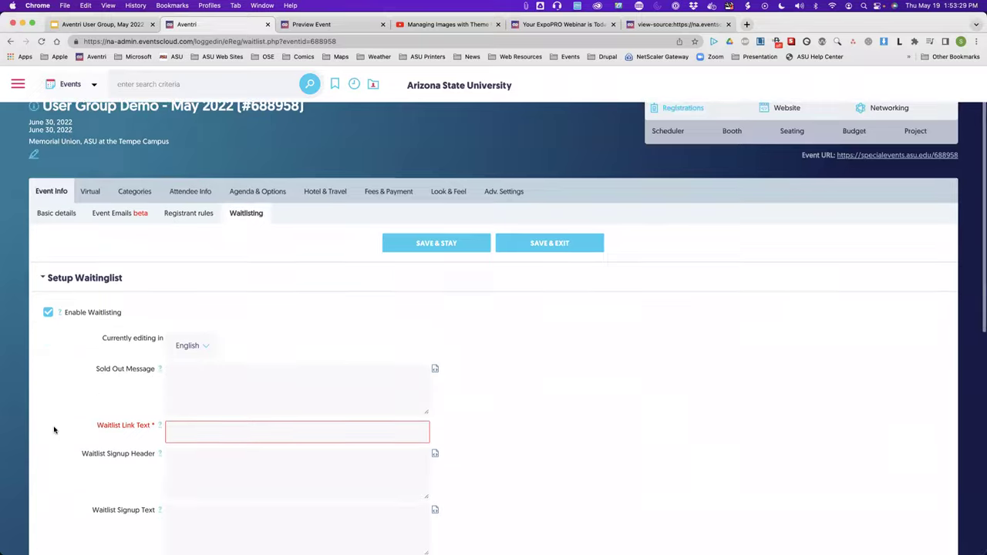
{"action": "scroll", "coordinate": [53, 429], "scroll_direction": "down", "scroll_amount": 2}
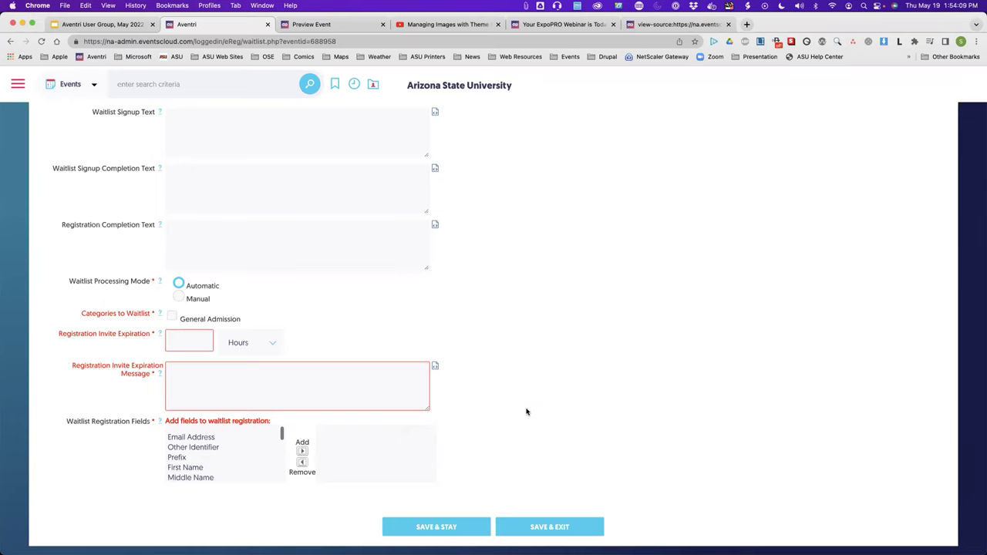
{"action": "scroll", "coordinate": [137, 377], "scroll_direction": "up", "scroll_amount": 10}
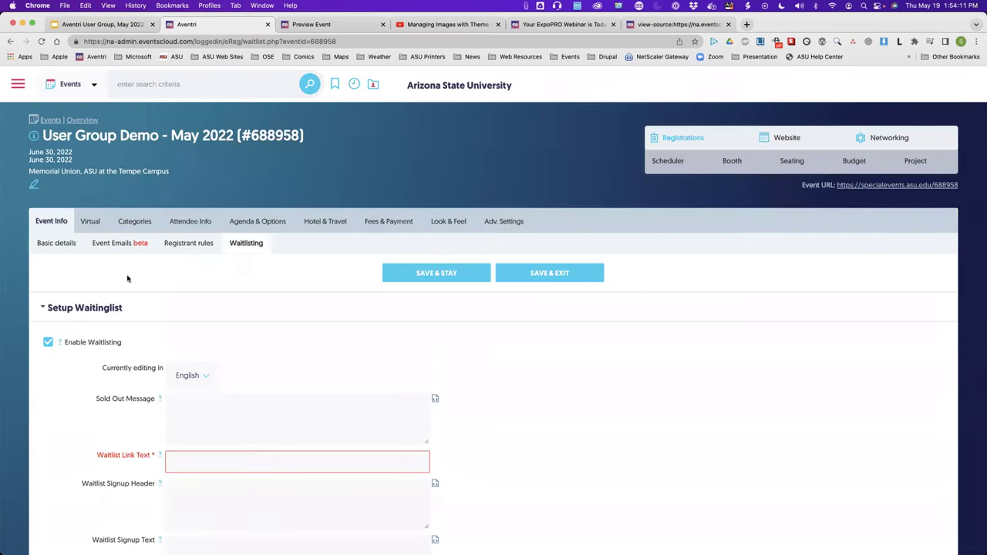
Return to the event's email list and switch to the Aventri User Group presentation in Google Slides.
{"action": "left_click", "coordinate": [118, 245]}
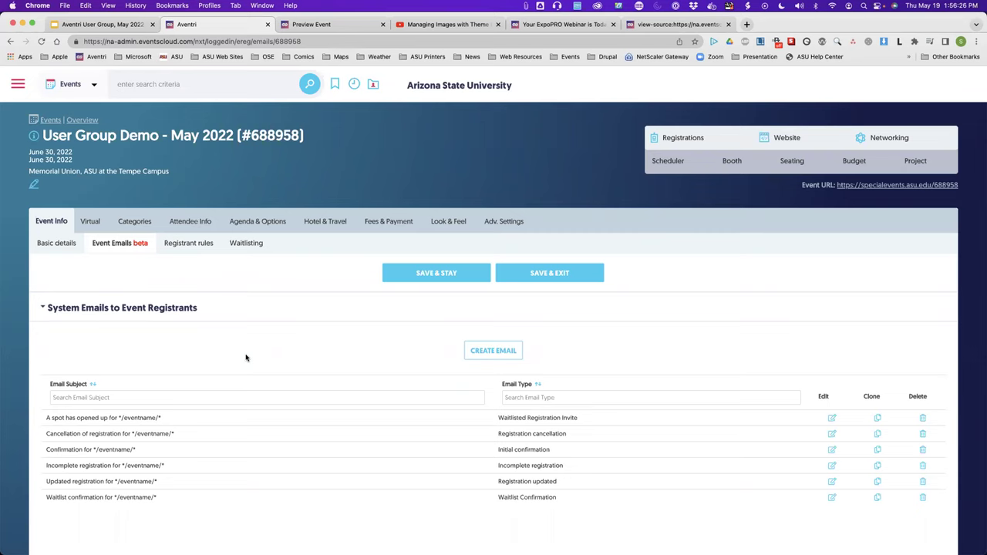
{"action": "left_click", "coordinate": [116, 27]}
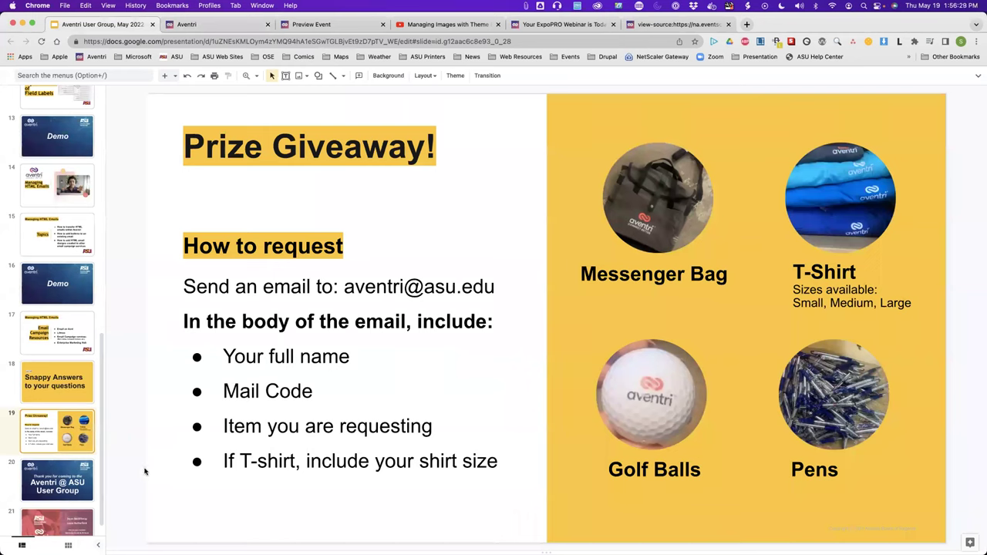